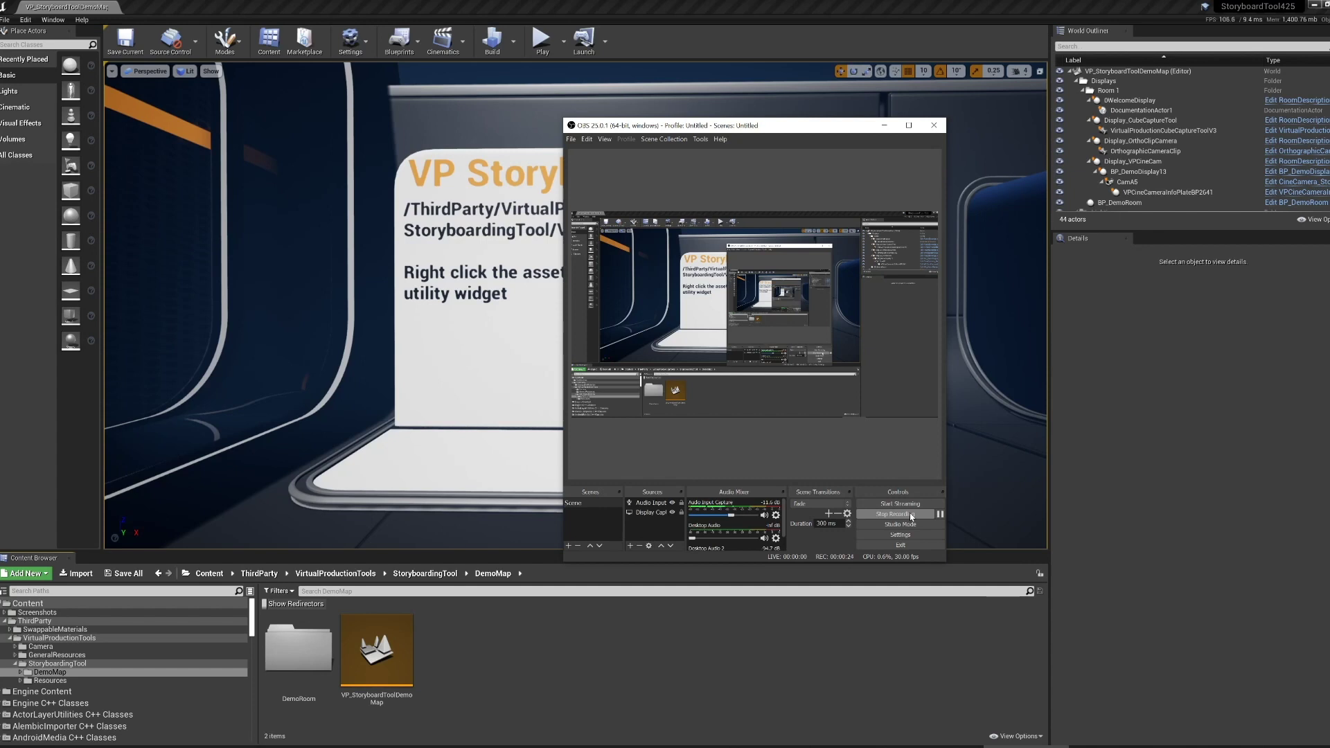
- Run the VP_StoryboardTool editor utility widget from the StoryboardingTool folder and move its window clear of the sign text
{"action": "left_click", "coordinate": [820, 623]}
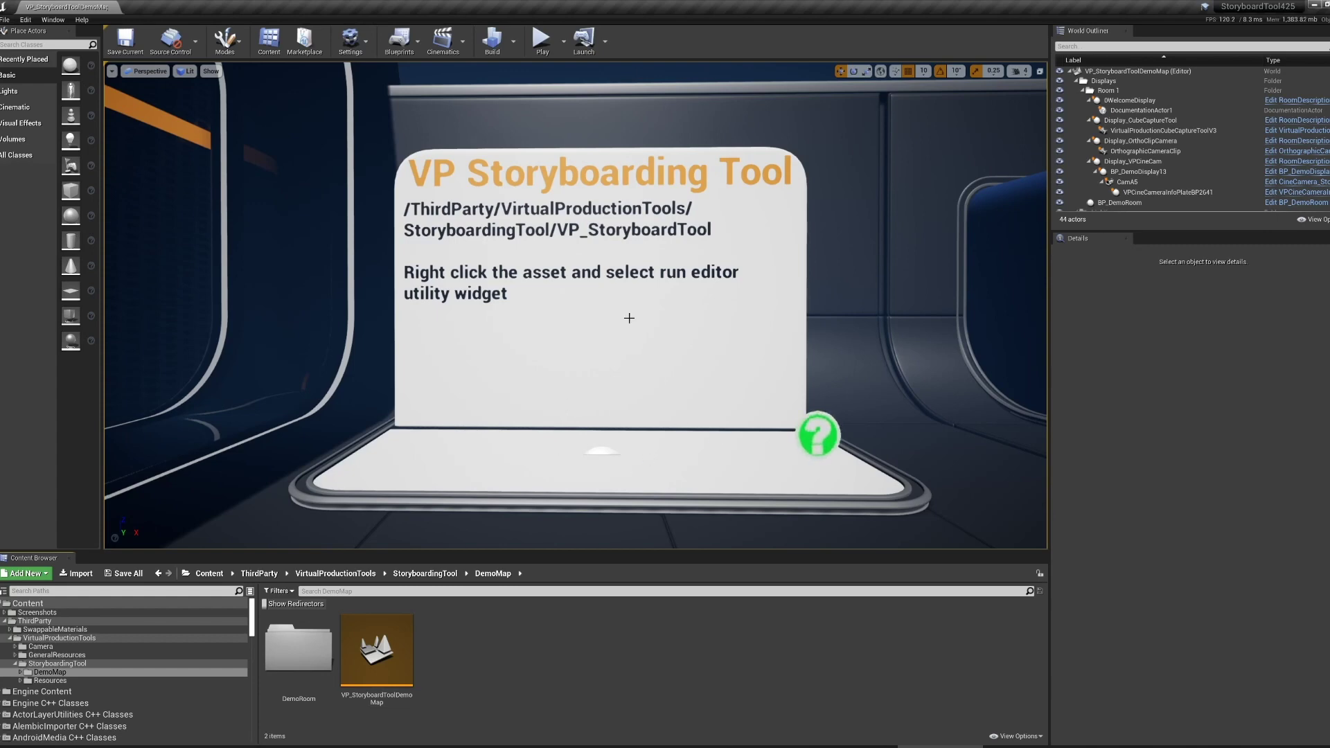
{"action": "left_click", "coordinate": [424, 574]}
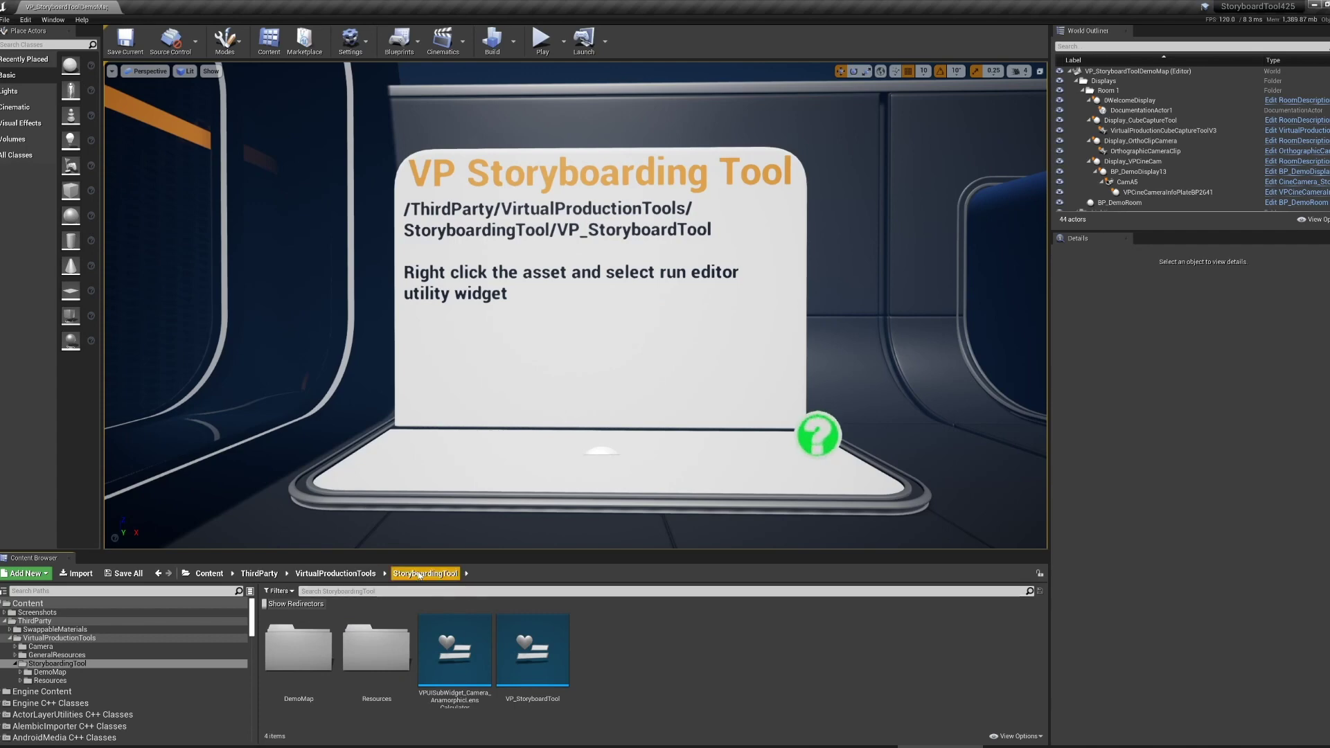
{"action": "left_click", "coordinate": [531, 680]}
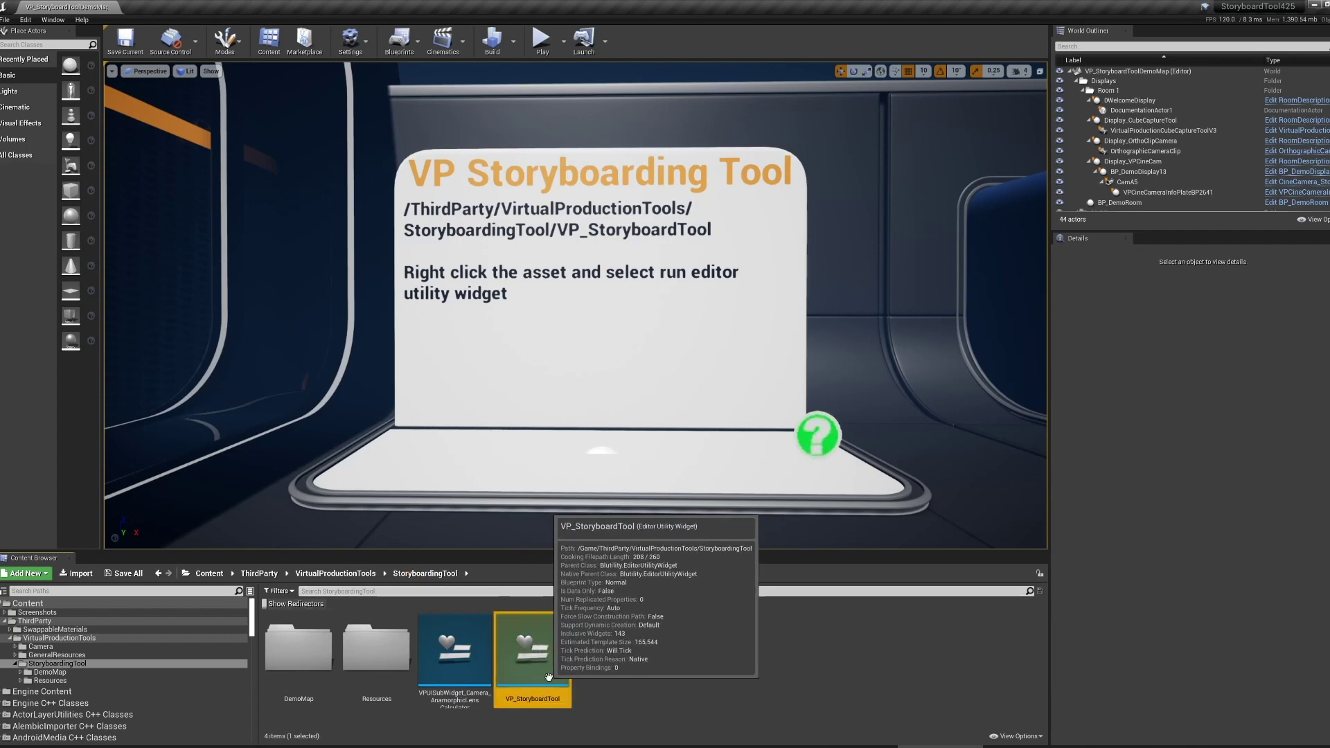
{"action": "right_click", "coordinate": [539, 681]}
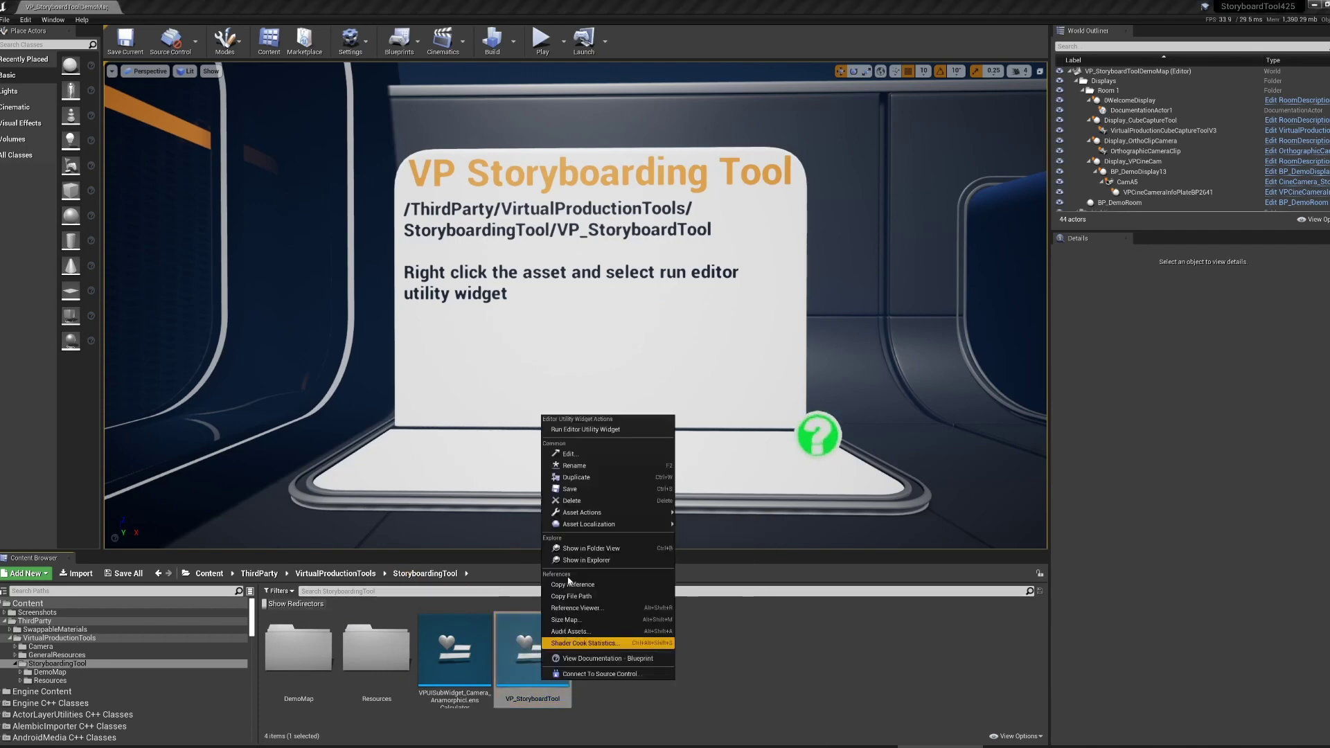
{"action": "left_click", "coordinate": [586, 428]}
{"action": "left_click_drag", "start_coordinate": [660, 234], "coordinate": [1021, 302]}
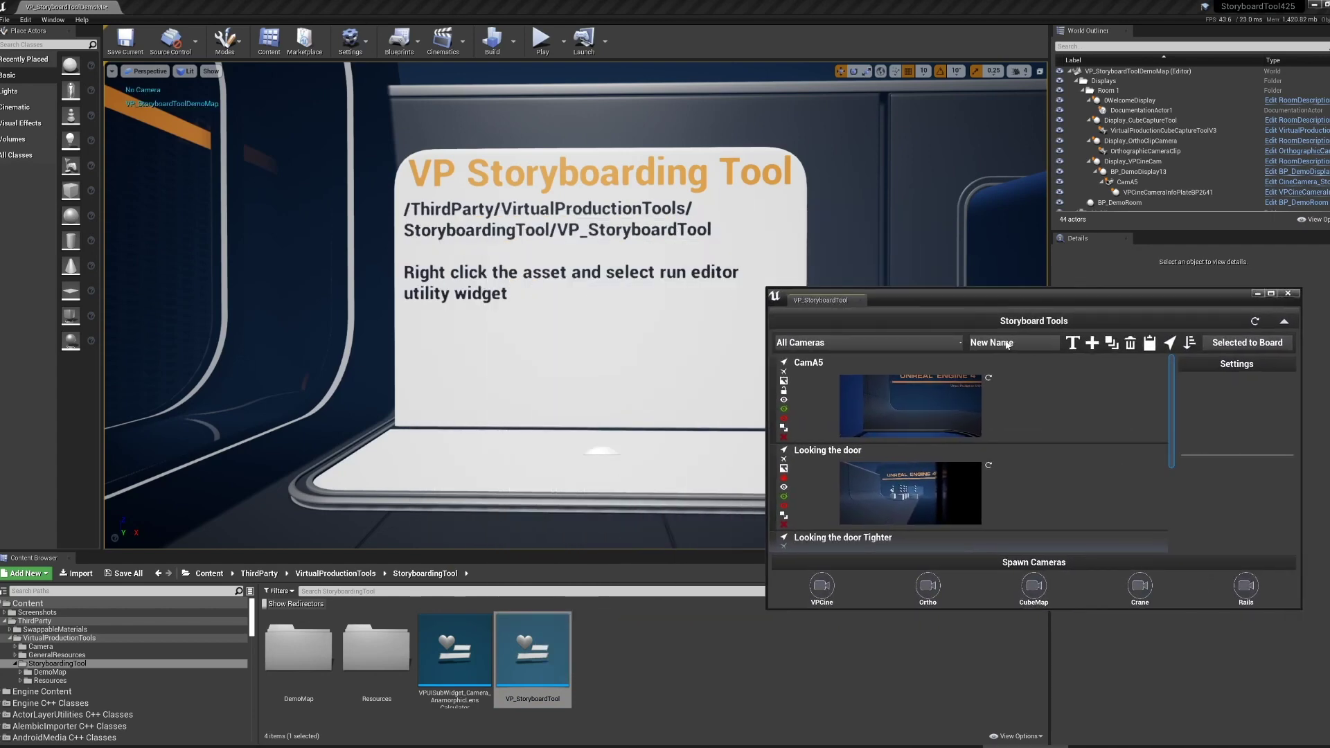
- Review the existing cameras and storyboards, and create a new storyboard named "Storyboard Demo"
{"action": "scroll", "coordinate": [884, 421], "scroll_direction": "down", "scroll_amount": 3}
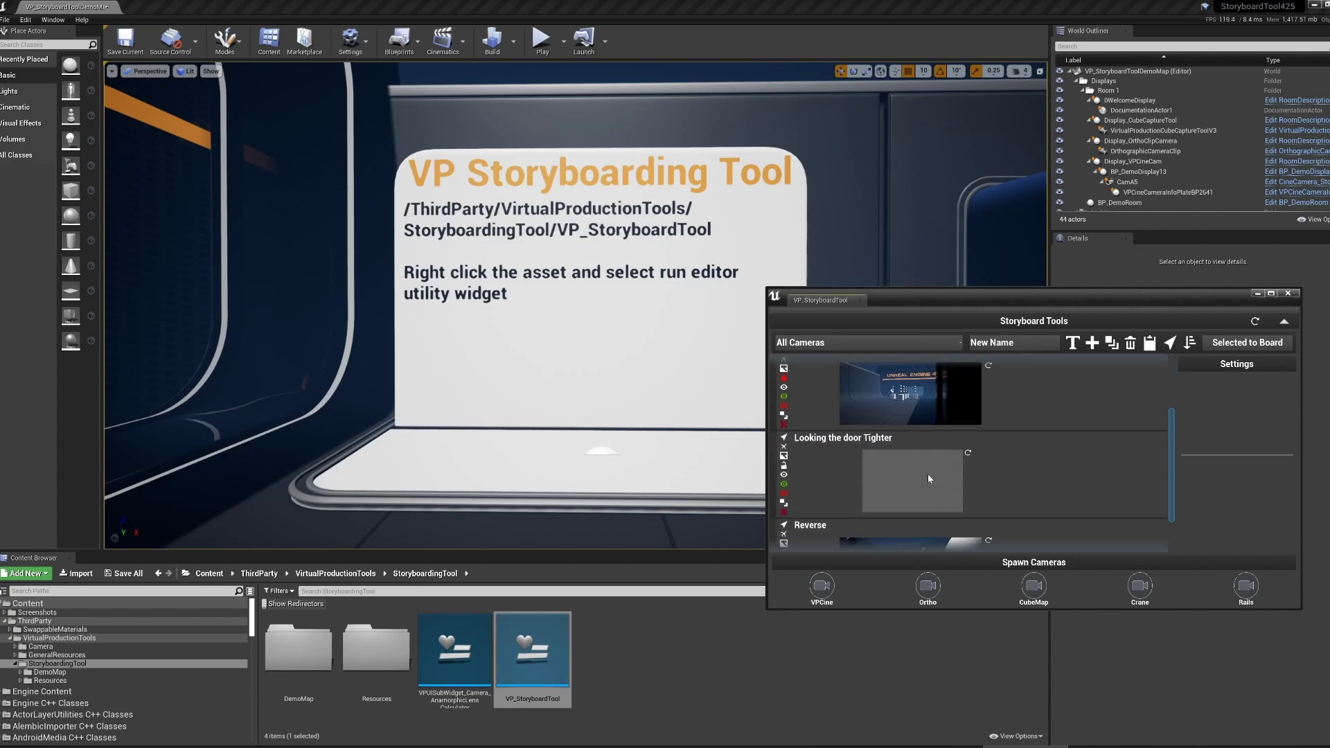
{"action": "scroll", "coordinate": [928, 473], "scroll_direction": "up", "scroll_amount": 3}
{"action": "left_click", "coordinate": [920, 346]}
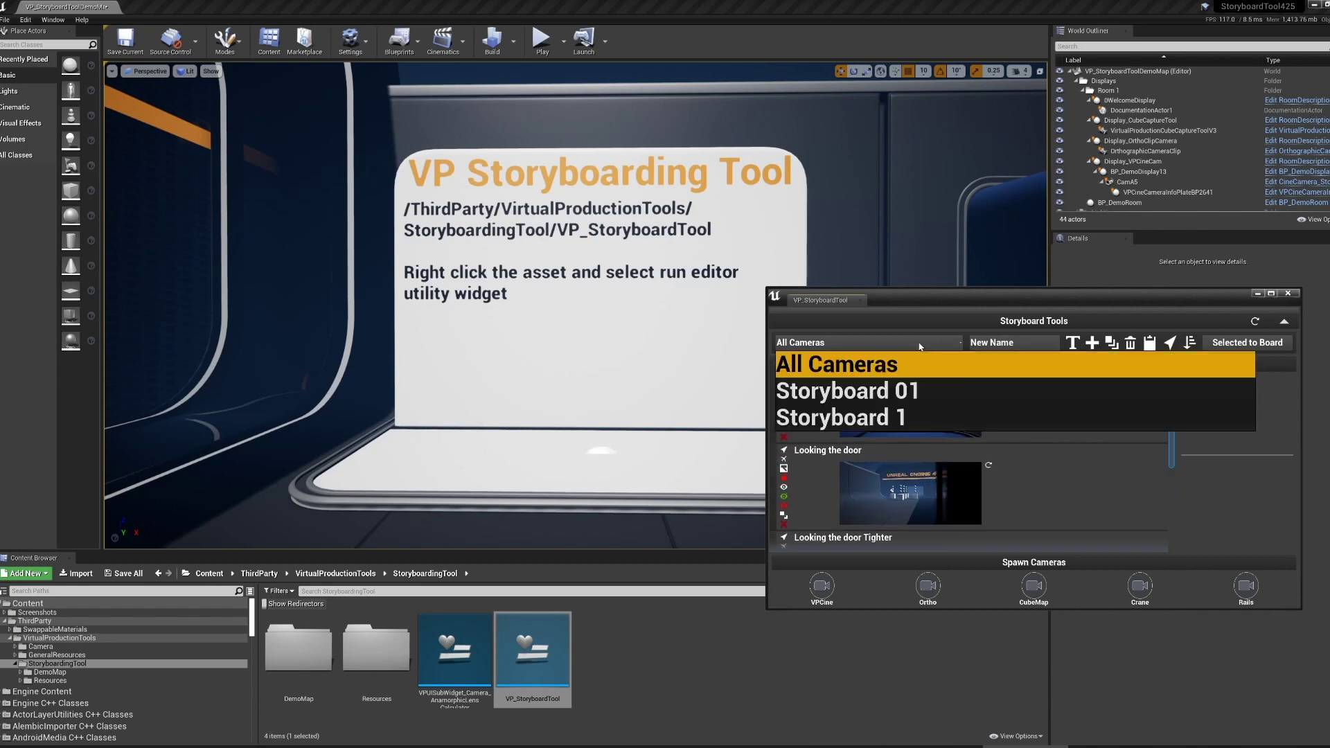
{"action": "left_click", "coordinate": [917, 349]}
{"action": "left_click_drag", "start_coordinate": [1021, 344], "coordinate": [912, 346]}
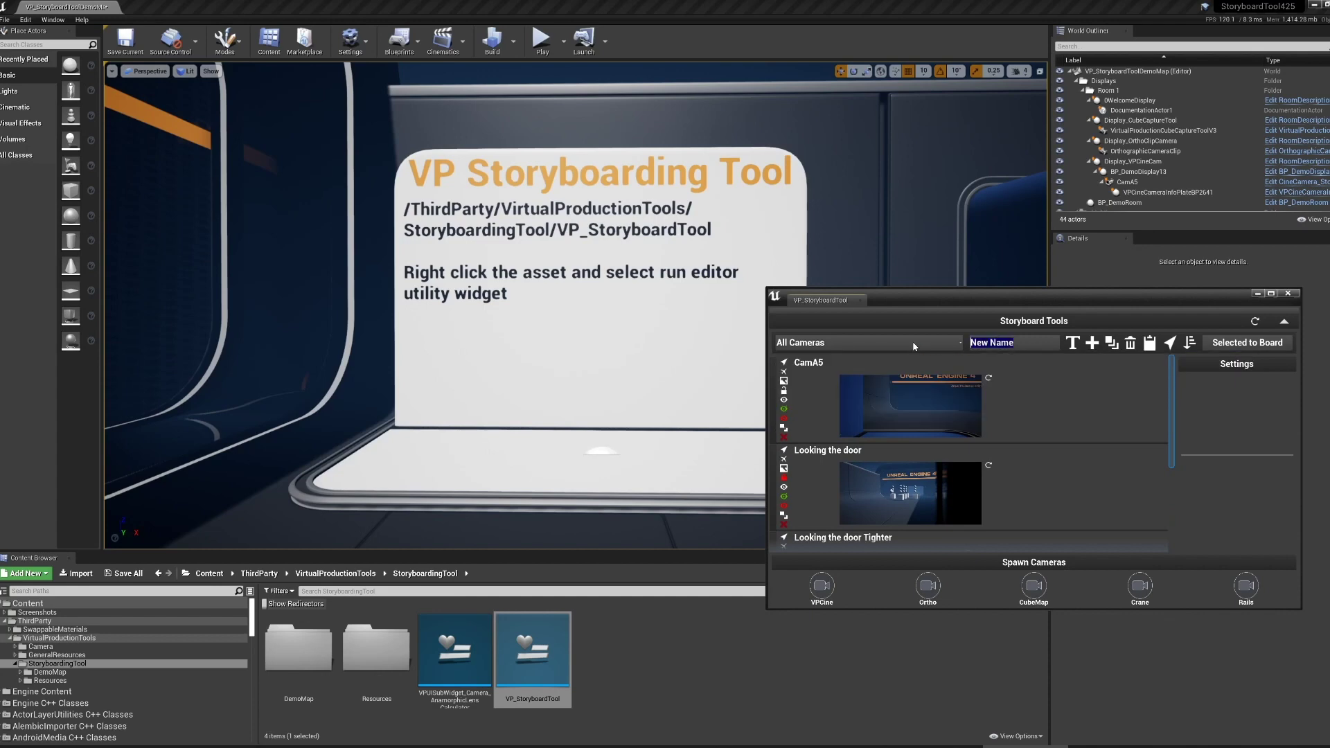
{"action": "type", "text": "Storyb"}
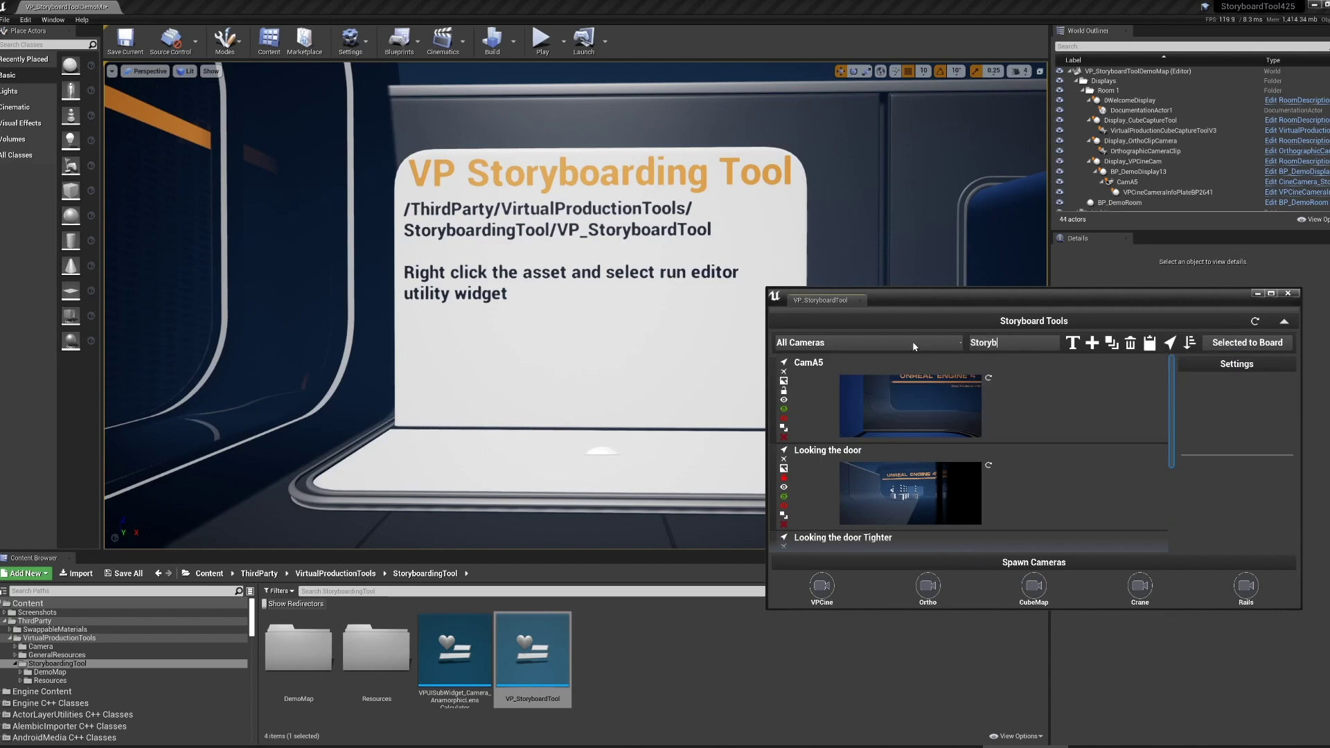
{"action": "type", "text": "oard Demo"}
{"action": "left_click", "coordinate": [1093, 343]}
- Spawn a VPCine camera in the new storyboard and fly it to frame the cubes and spheres before the Unreal wall
{"action": "left_click_drag", "start_coordinate": [937, 303], "coordinate": [840, 223]}
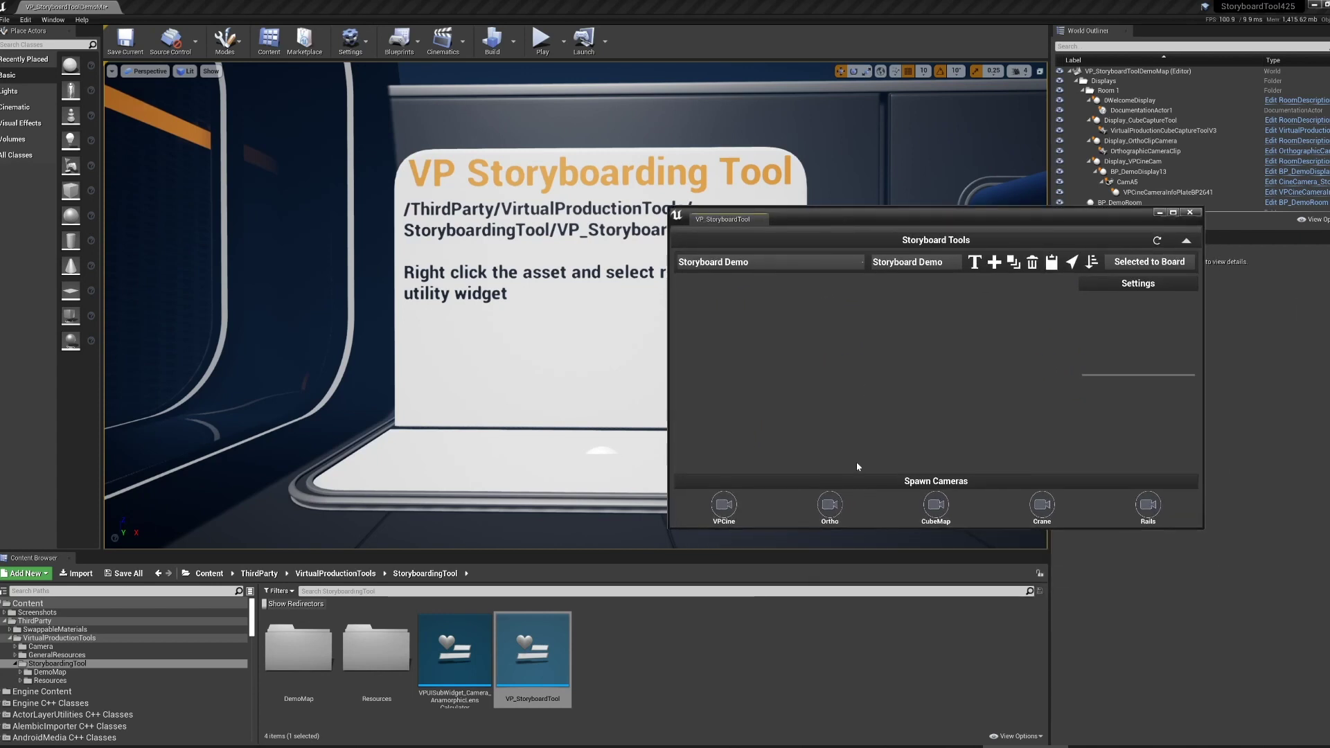
{"action": "left_click", "coordinate": [724, 506]}
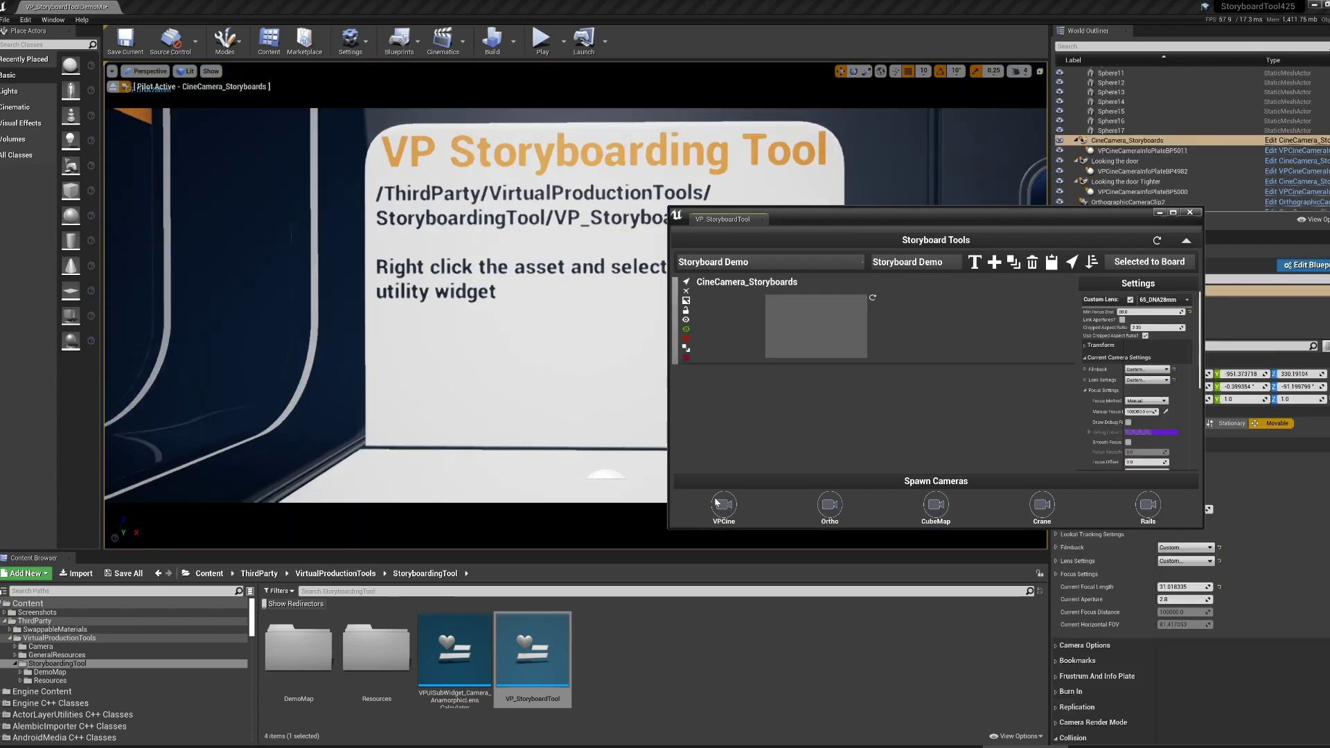
{"action": "left_click_drag", "start_coordinate": [818, 221], "coordinate": [1057, 418]}
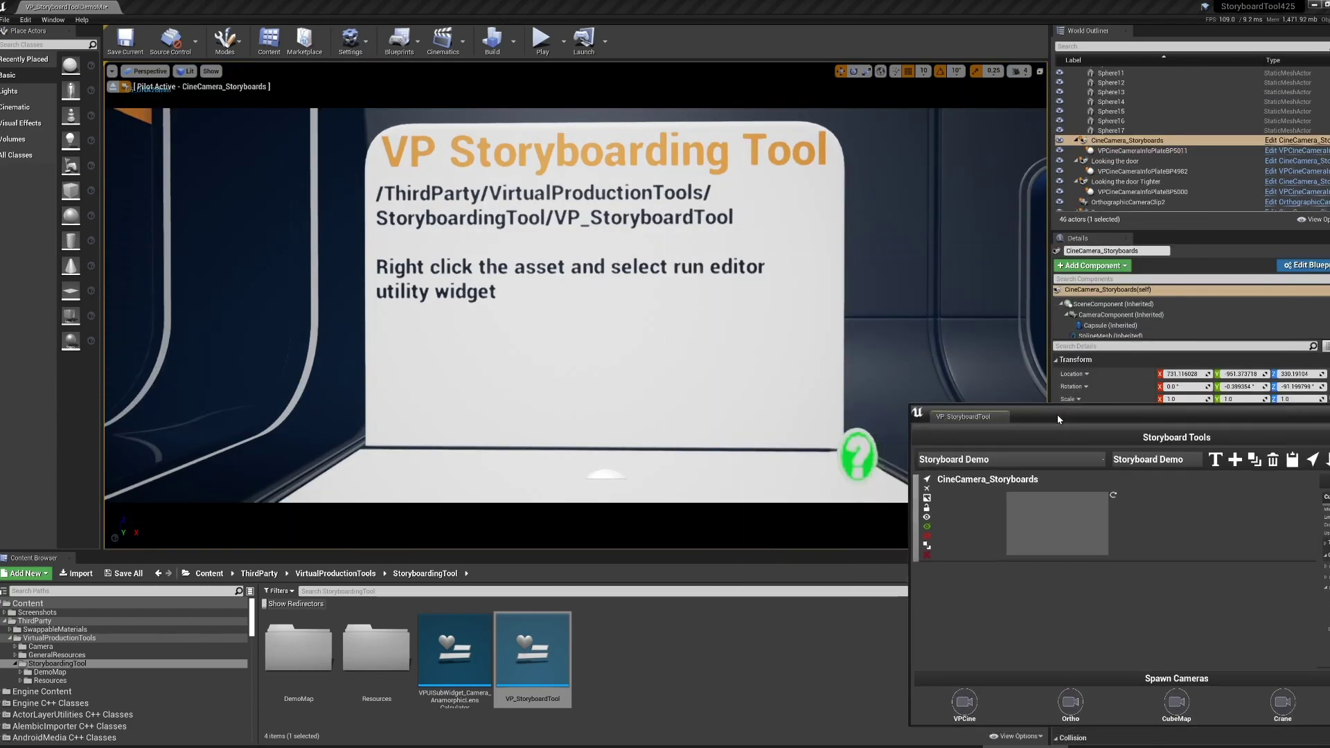
{"action": "key", "text": "s"}
{"action": "right_click_drag", "start_coordinate": [677, 374], "coordinate": [824, 380]}
{"action": "key", "text": "w"}
{"action": "key", "text": "d"}
{"action": "key", "text": "w"}
{"action": "key", "text": "d"}
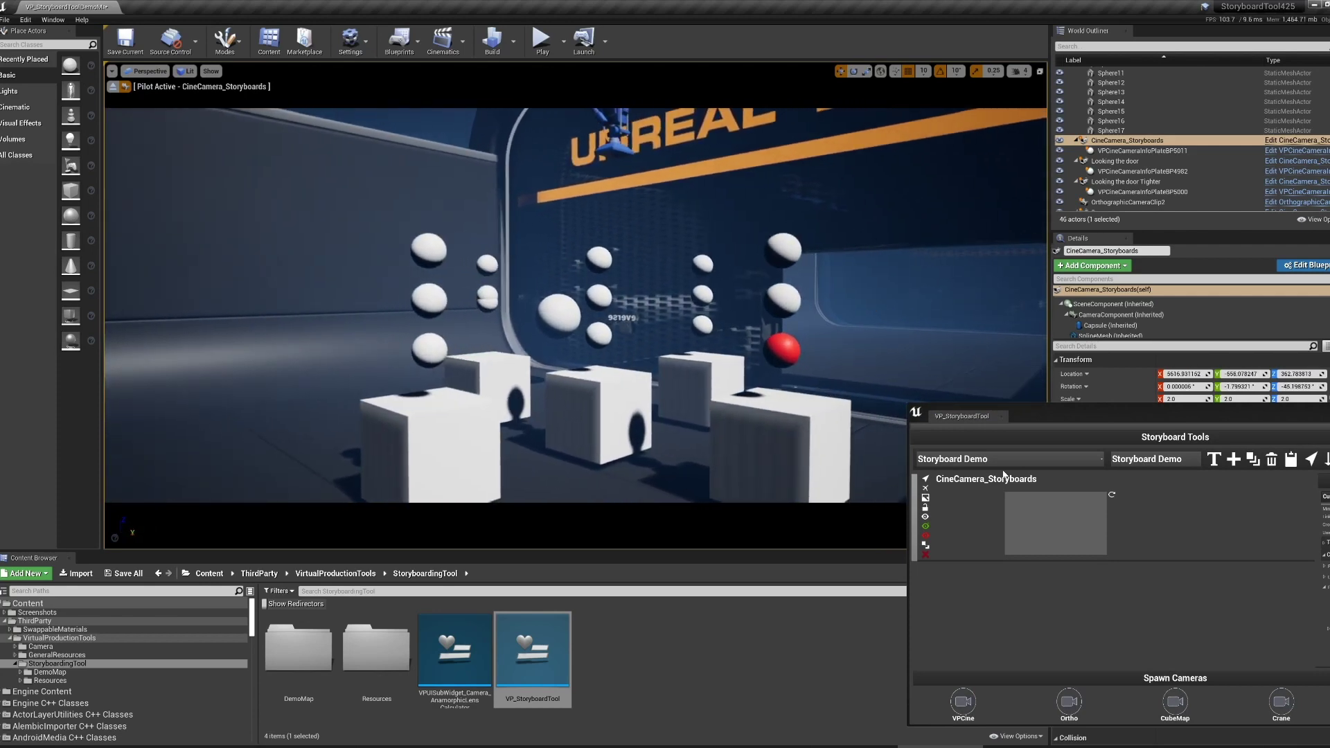
- Rename the new storyboard camera "View #1"
{"action": "double_click", "coordinate": [1005, 478]}
{"action": "type", "text": "View"}
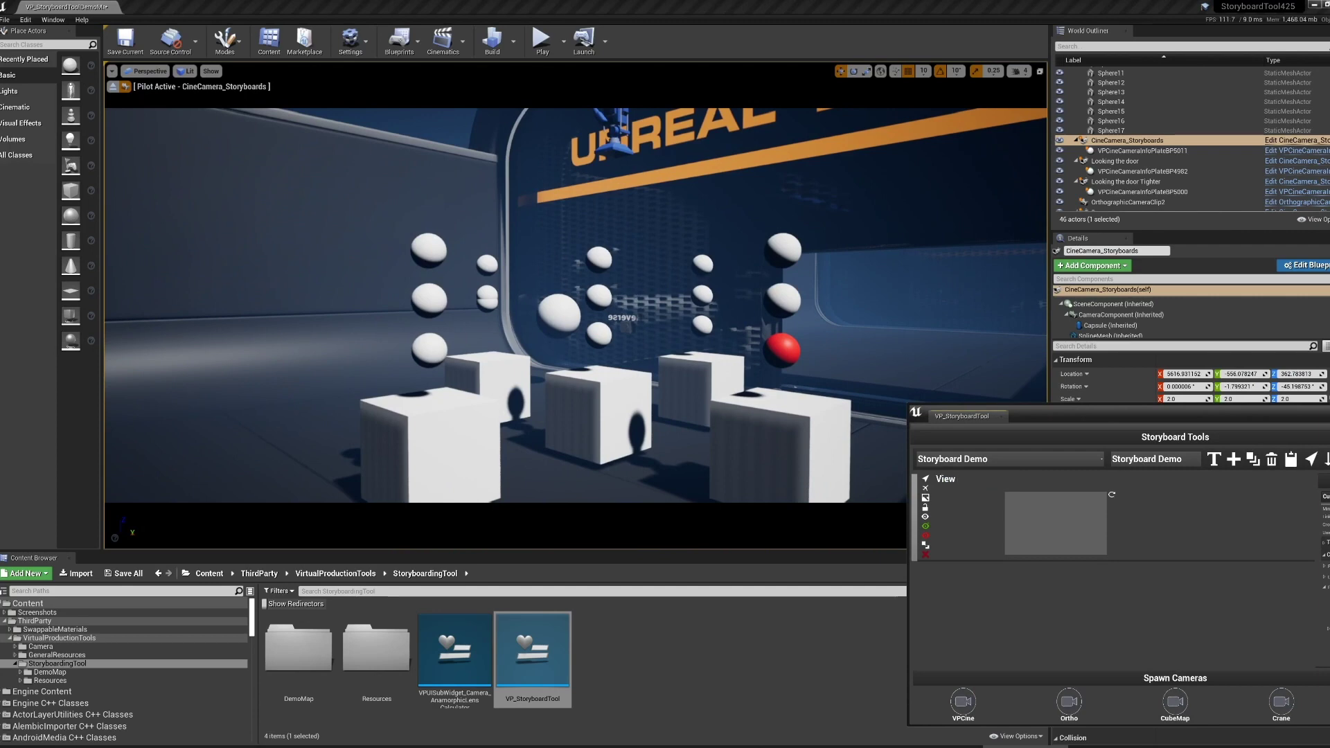
{"action": "type", "text": " #1"}
{"action": "key", "text": "Return"}
- Spawn a second VPCine camera, frame the cubes from another side facing the Engine 4 lettering, and name it "View 2"
{"action": "left_click", "coordinate": [962, 701]}
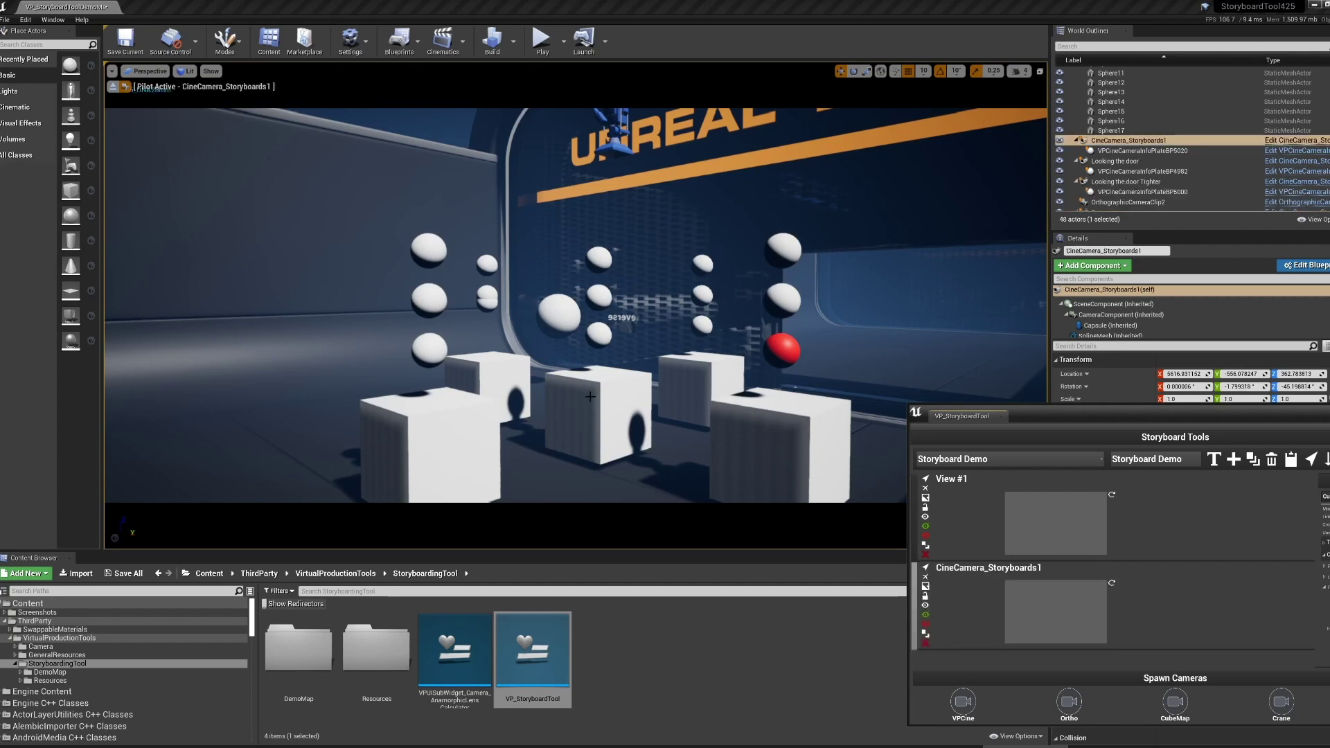
{"action": "key", "text": "a"}
{"action": "right_click_drag", "start_coordinate": [575, 305], "coordinate": [608, 297]}
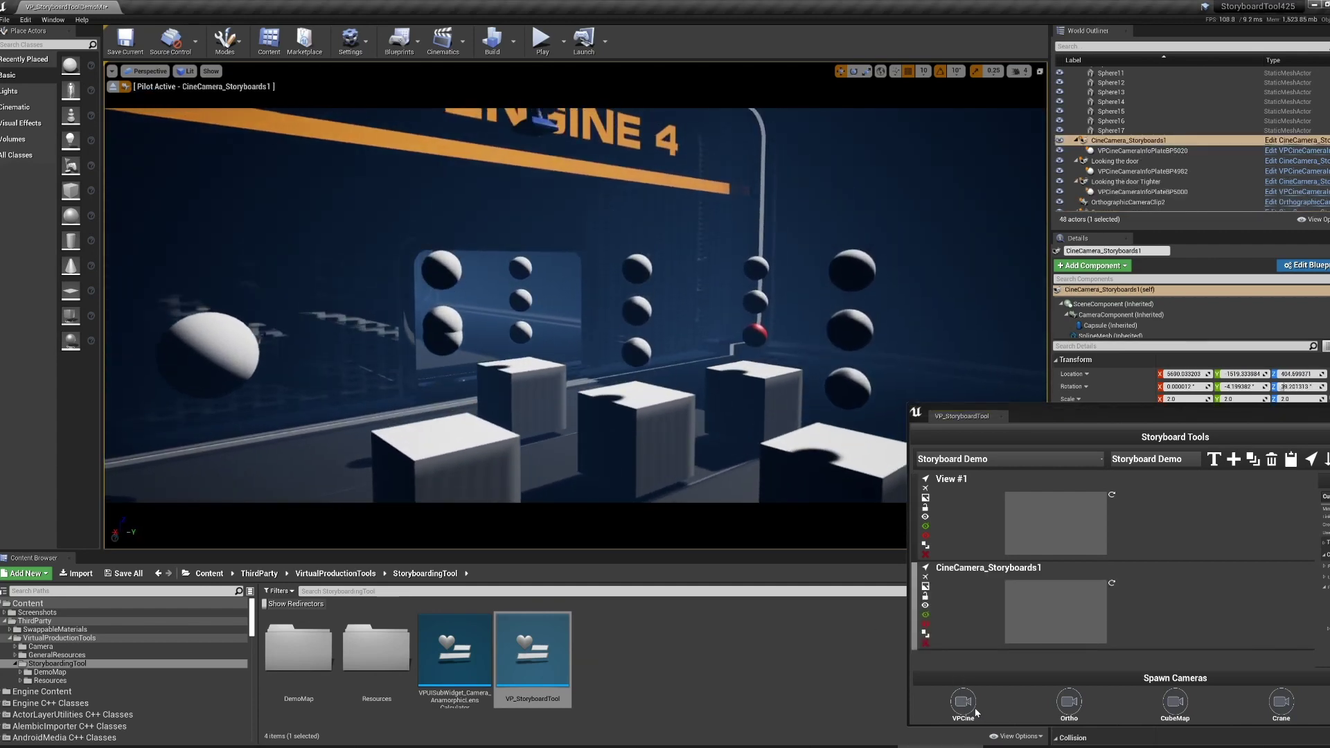
{"action": "double_click", "coordinate": [967, 566]}
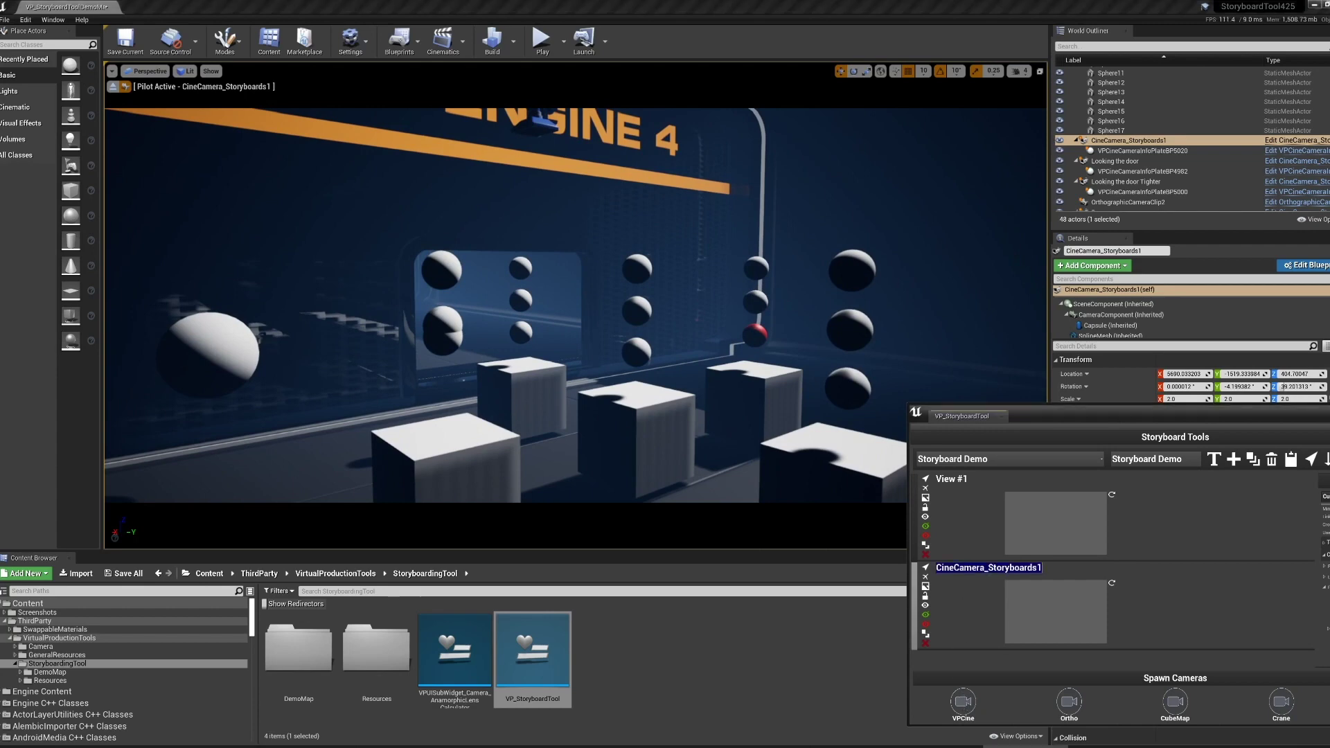
{"action": "type", "text": "View 2"}
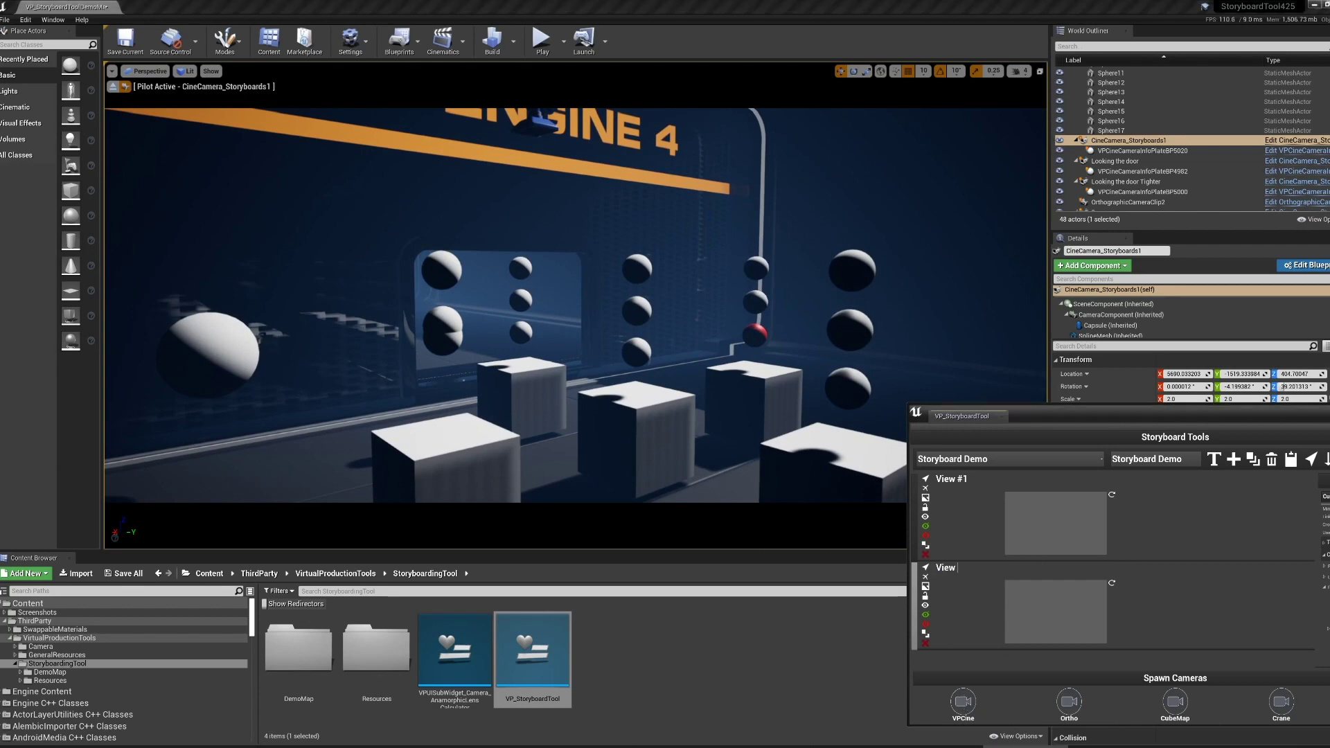
{"action": "key", "text": "Return"}
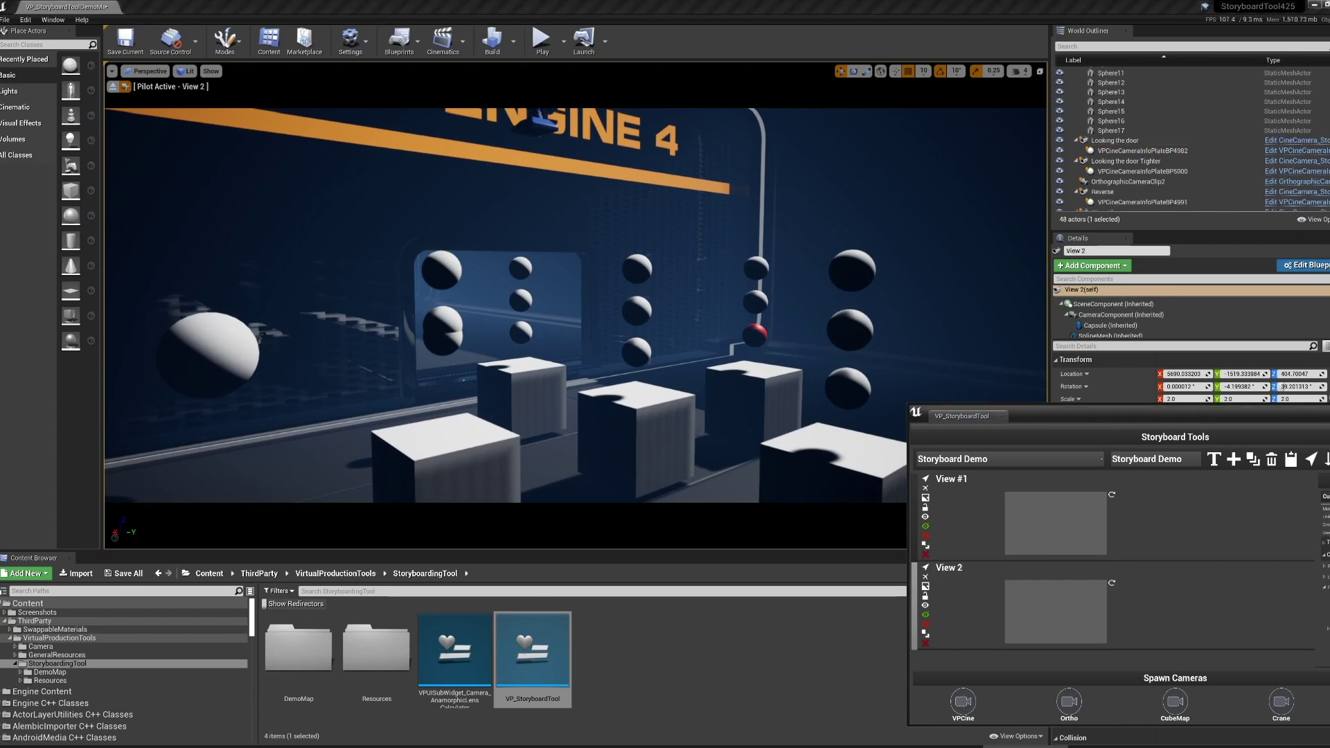
- Spawn a third VPCine camera, frame the cubes from high above at an angle, and name it "View #3"
{"action": "left_click", "coordinate": [969, 705]}
{"action": "right_click_drag", "start_coordinate": [623, 312], "coordinate": [594, 322]}
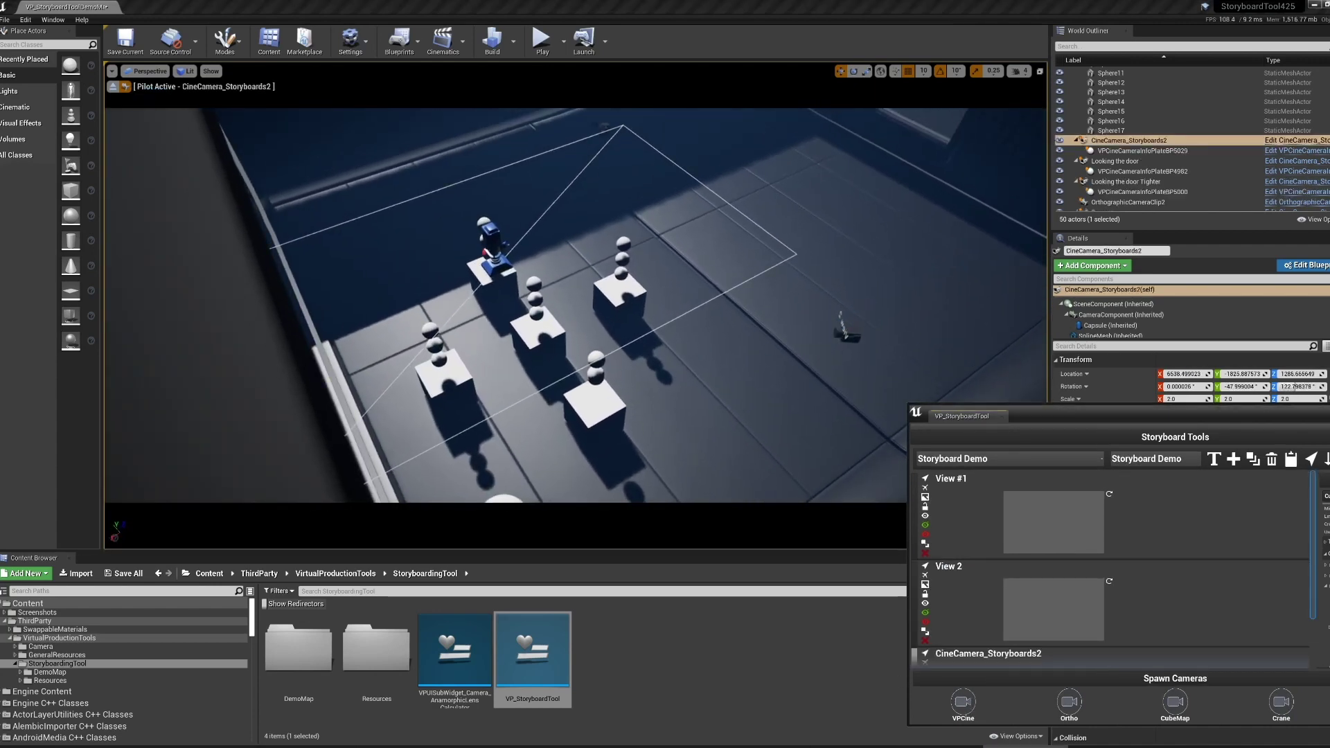
{"action": "double_click", "coordinate": [987, 654]}
{"action": "type", "text": "View"}
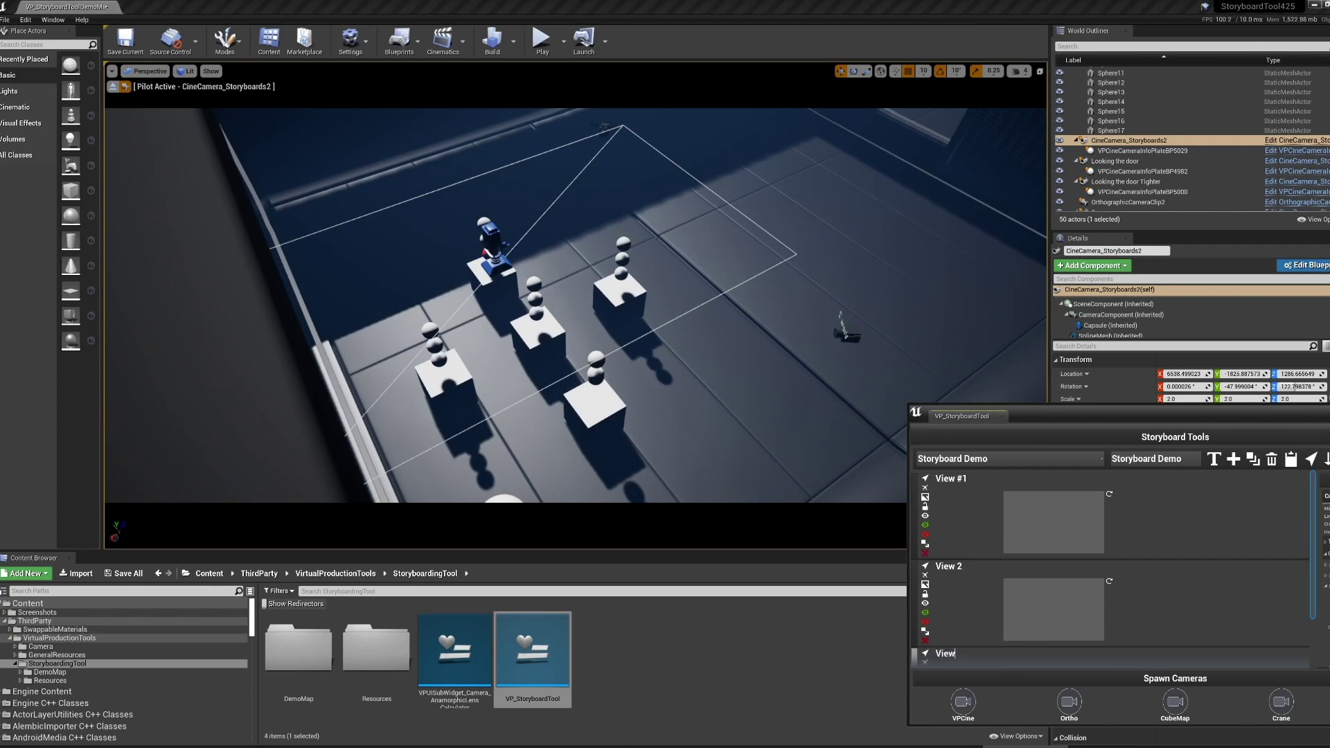
{"action": "type", "text": " 34"}
{"action": "key", "text": "Return"}
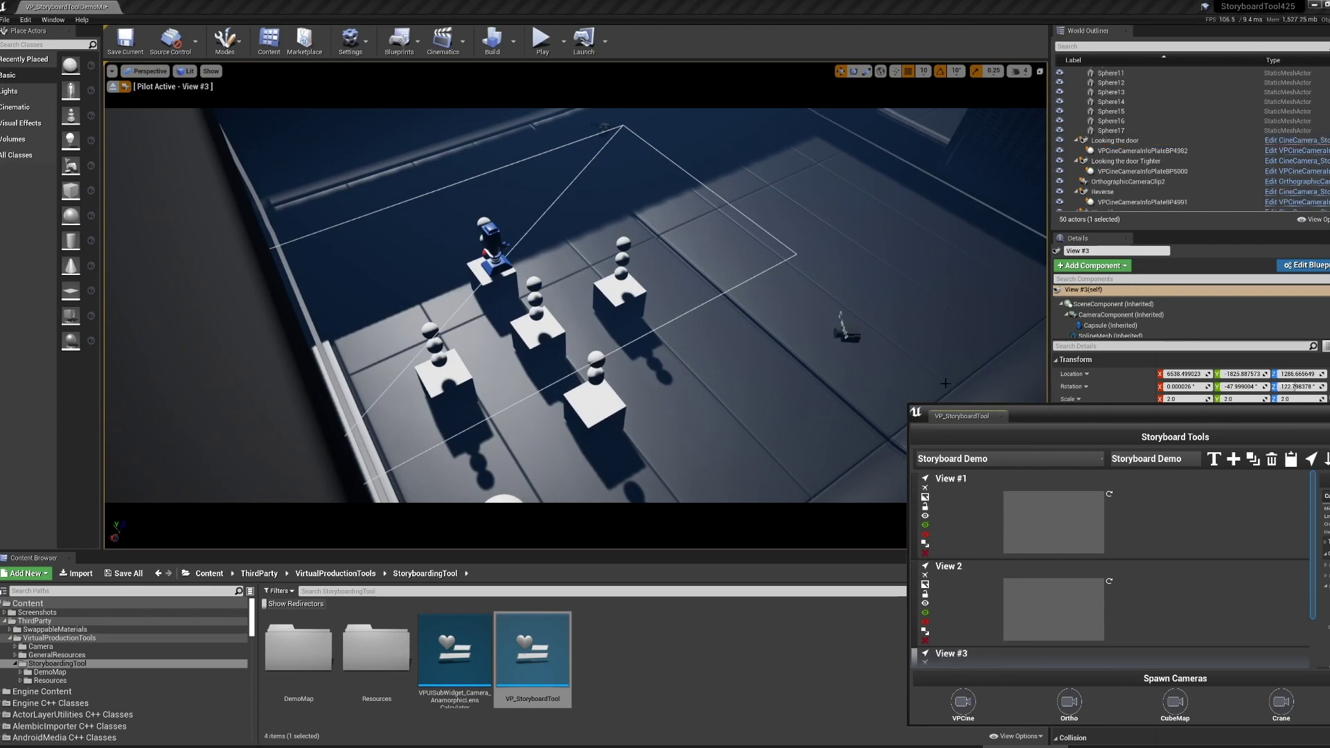
- Pilot View #1, View 2 and View #3 in turn to check each camera's framing
{"action": "left_click_drag", "start_coordinate": [1040, 415], "coordinate": [1002, 246]}
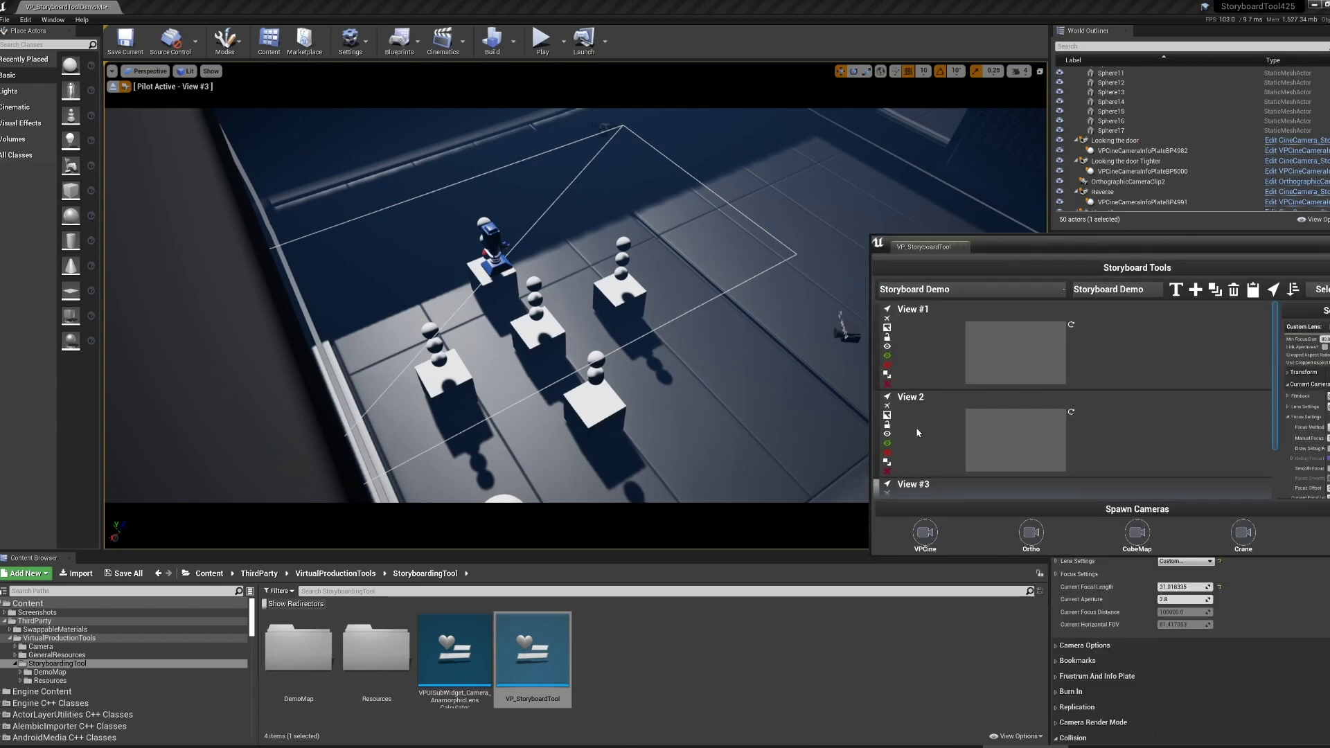
{"action": "left_click", "coordinate": [889, 320]}
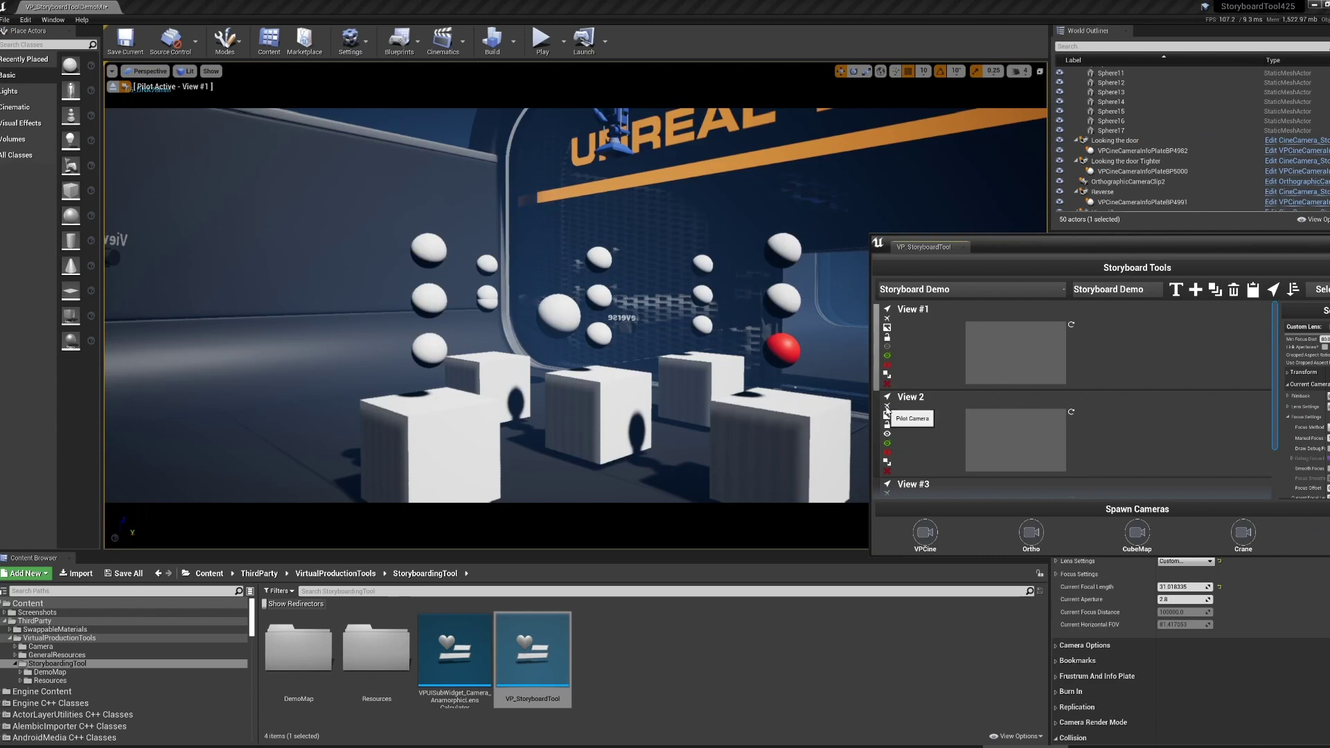
{"action": "left_click", "coordinate": [888, 406]}
{"action": "scroll", "coordinate": [892, 485], "scroll_direction": "down", "scroll_amount": 1}
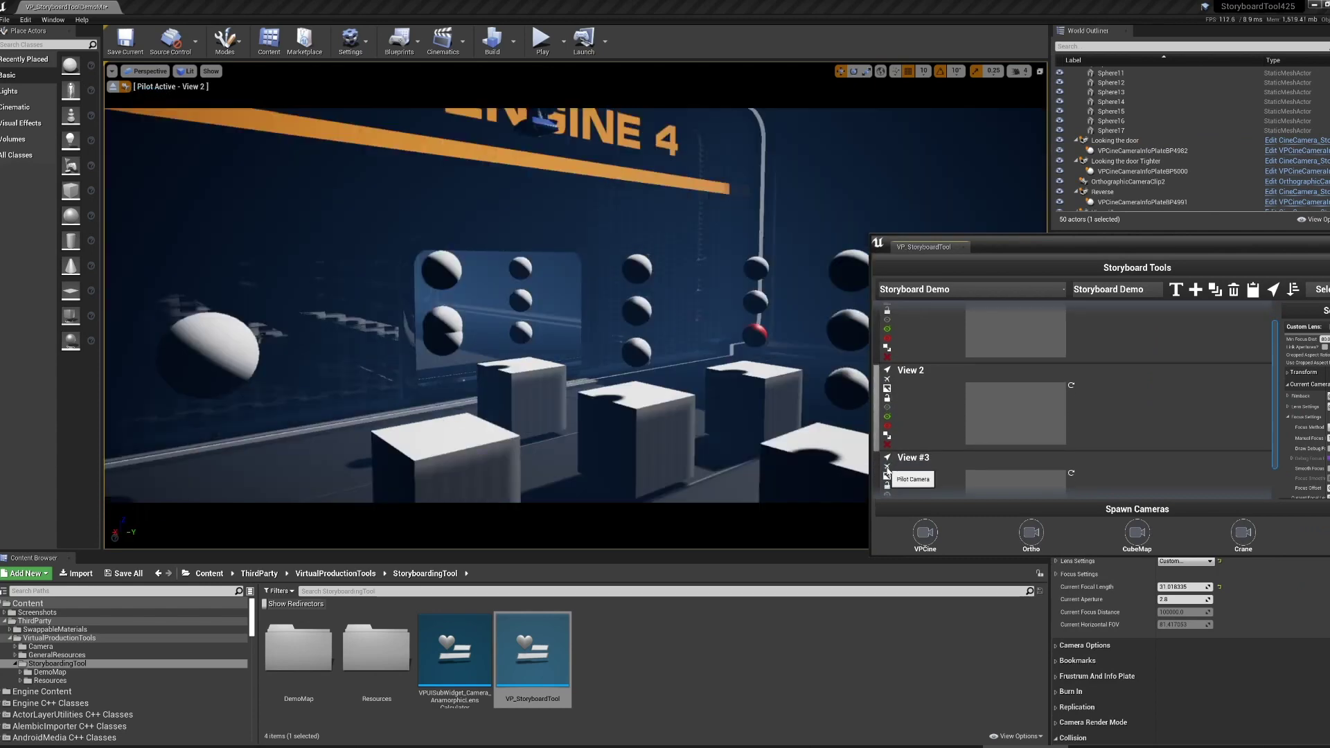
{"action": "left_click", "coordinate": [888, 469]}
{"action": "scroll", "coordinate": [897, 458], "scroll_direction": "down", "scroll_amount": 1}
{"action": "scroll", "coordinate": [917, 409], "scroll_direction": "up", "scroll_amount": 3}
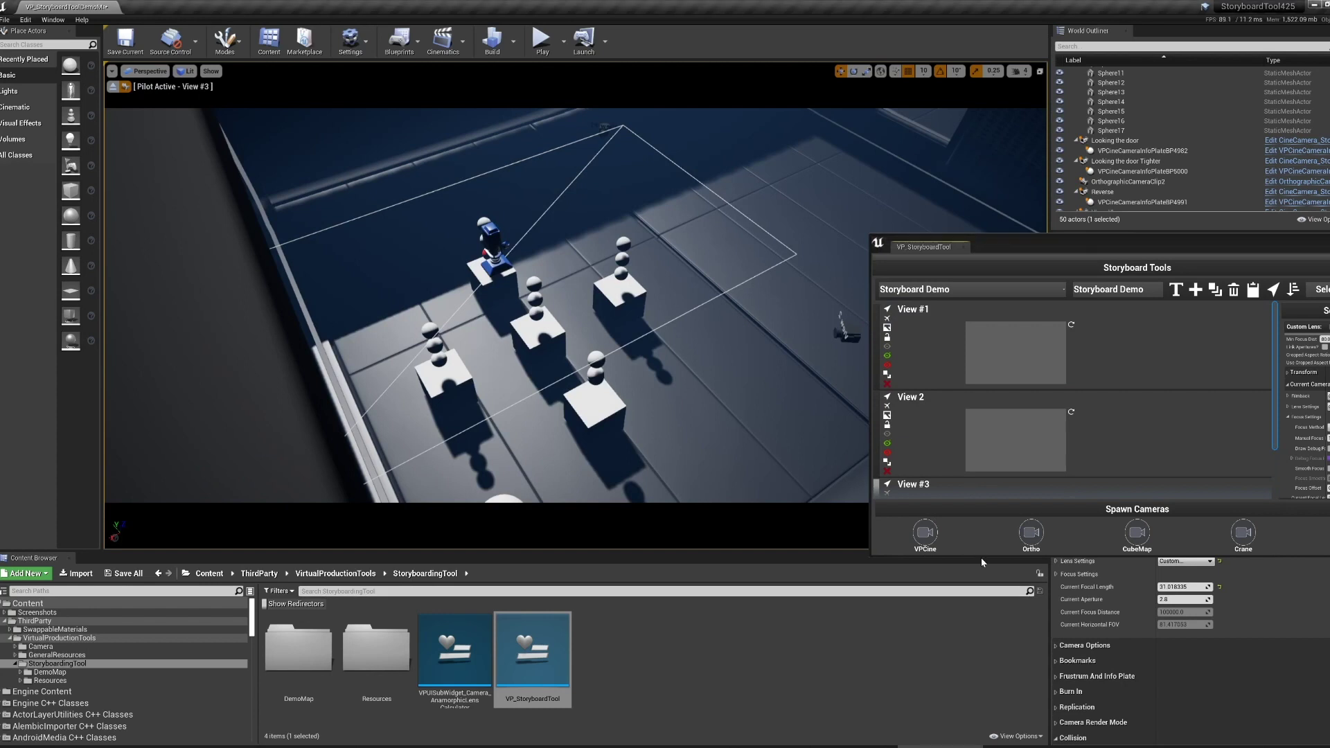
- Enlarge the storyboard tool window, move View 2 below View #3 in the camera list, and run the storyboard's clipboard command
{"action": "left_click_drag", "start_coordinate": [980, 555], "coordinate": [950, 661]}
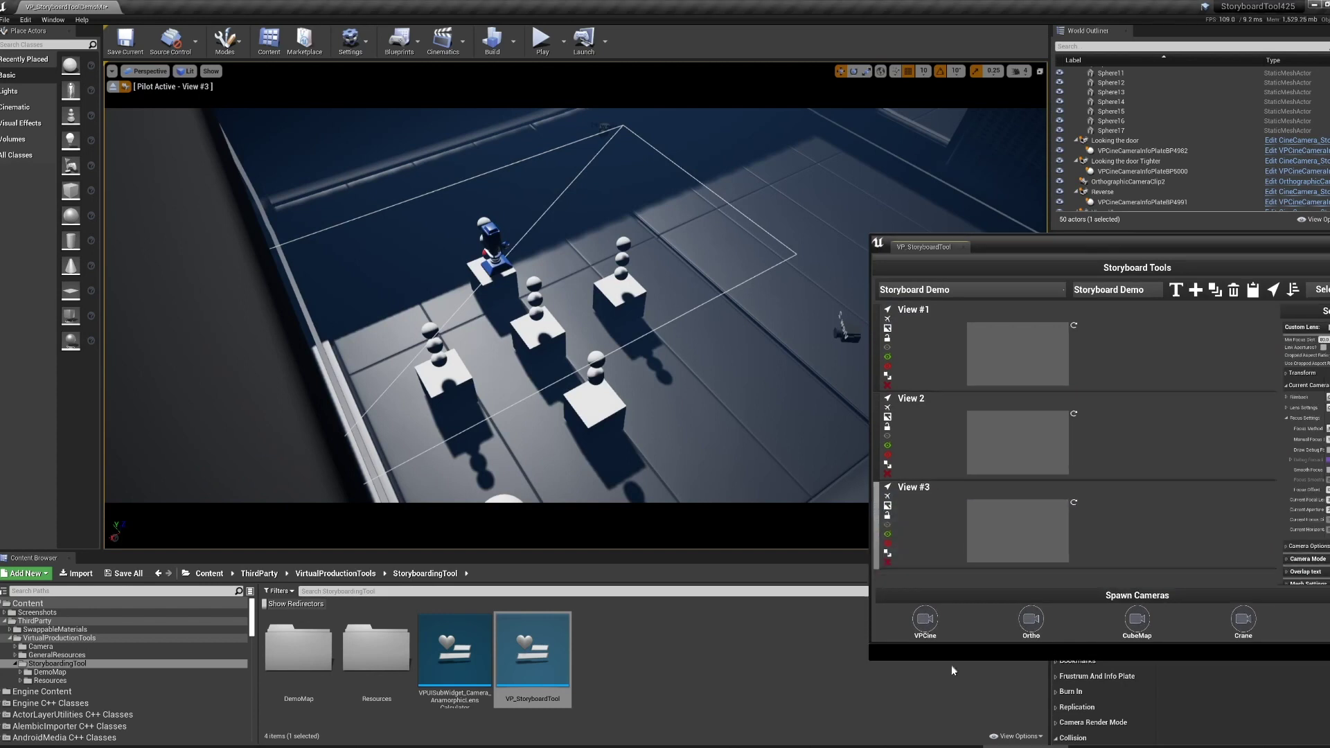
{"action": "left_click_drag", "start_coordinate": [878, 396], "coordinate": [883, 485]}
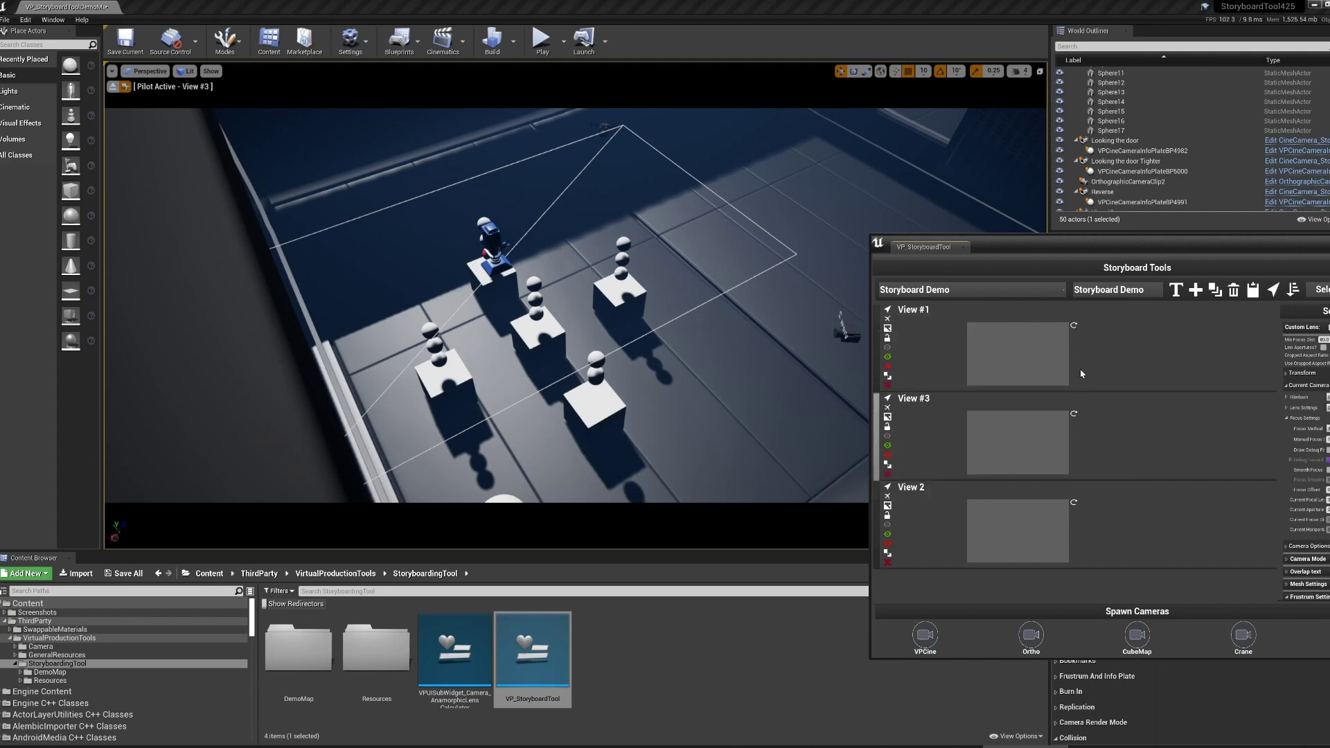
{"action": "left_click", "coordinate": [1255, 290]}
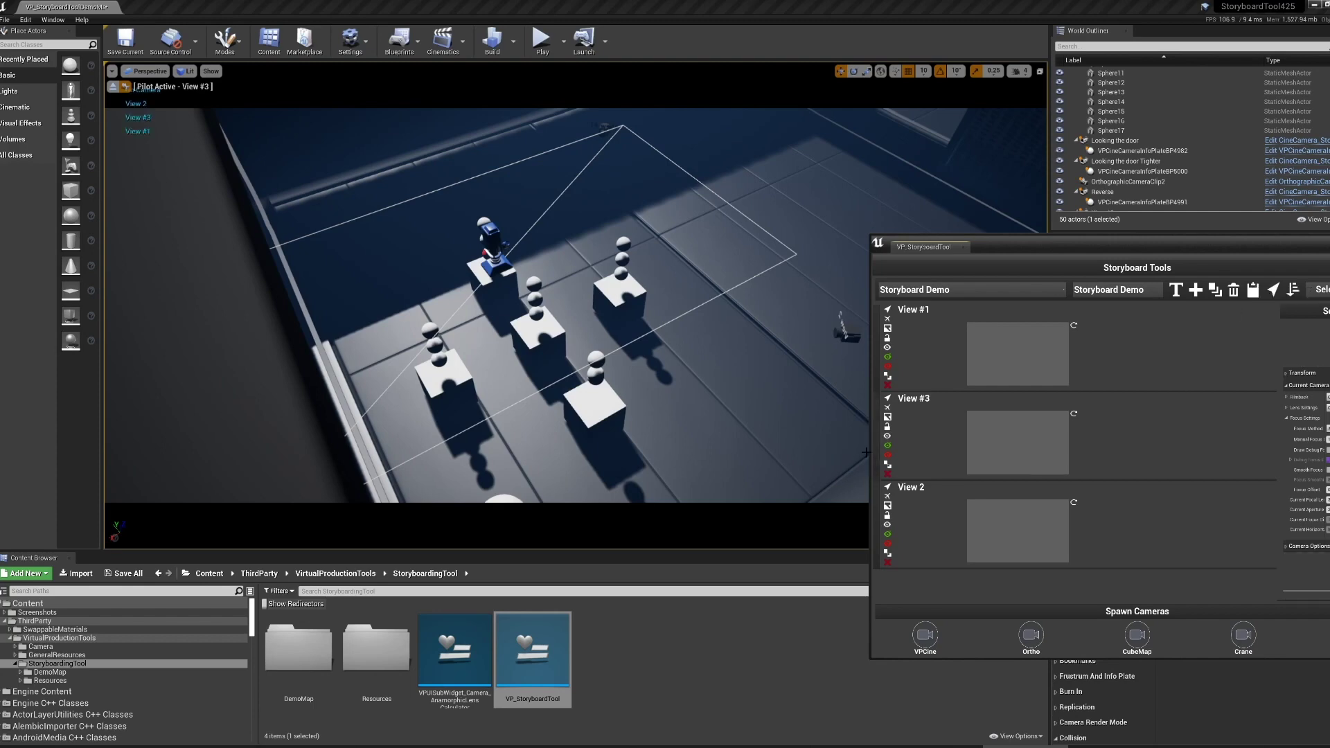
- Pilot the View #1 camera and select its actor in the level
{"action": "left_click", "coordinate": [887, 319]}
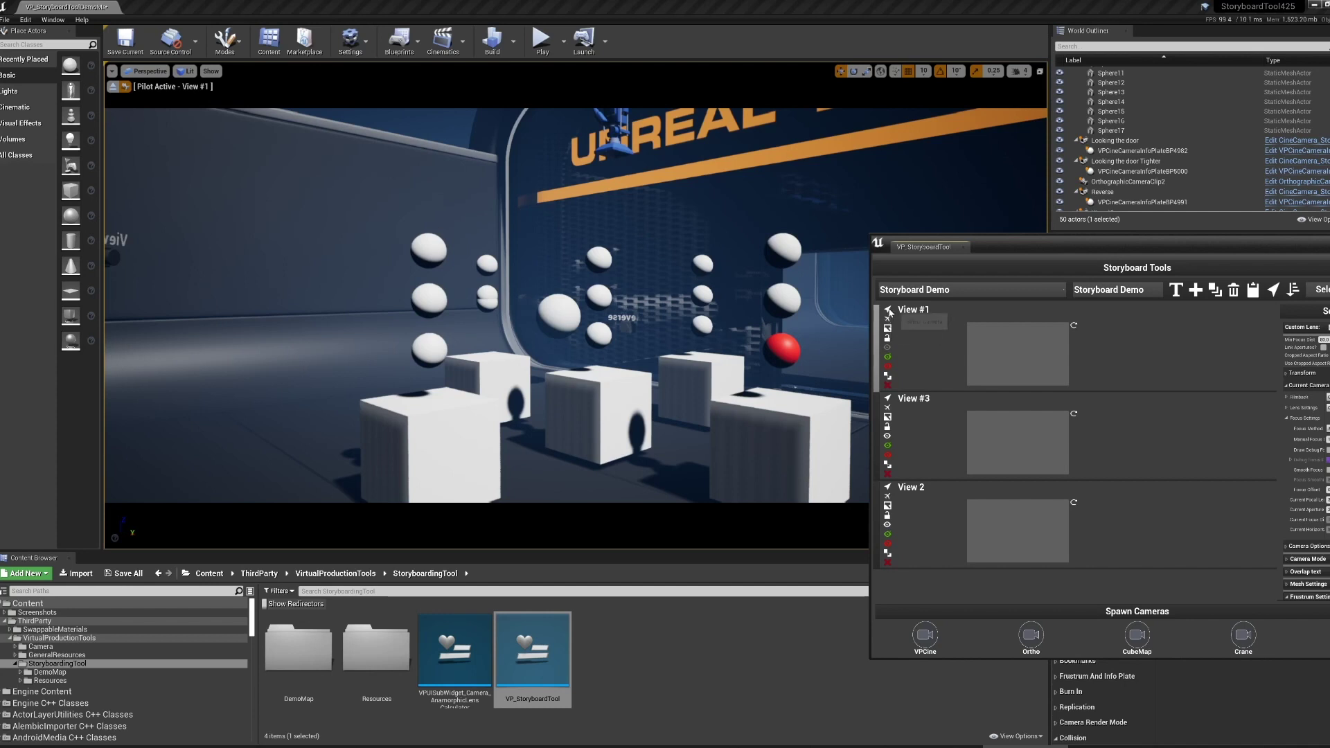
{"action": "left_click", "coordinate": [888, 310]}
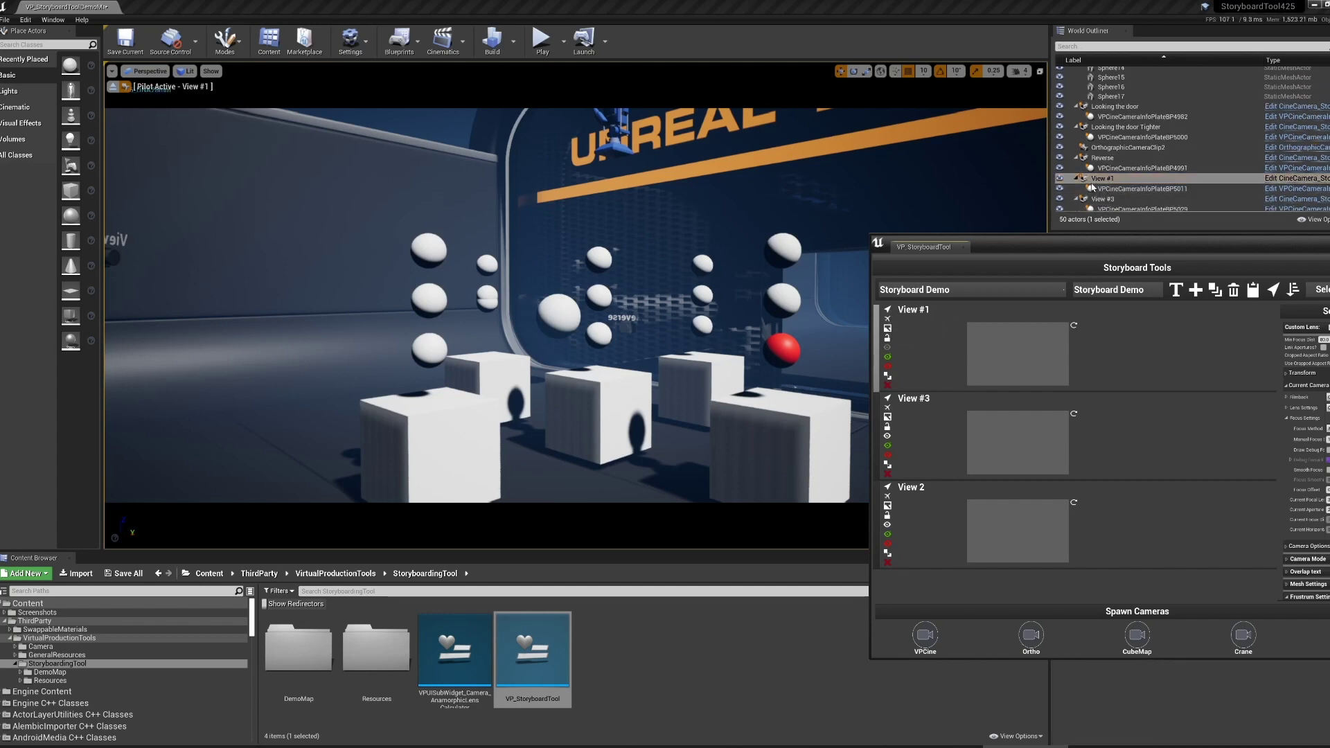
- Take a screenshot of View #1, minimize the screenshot folder window, and refresh the camera's thumbnail
{"action": "left_click_drag", "start_coordinate": [1213, 248], "coordinate": [1097, 241]}
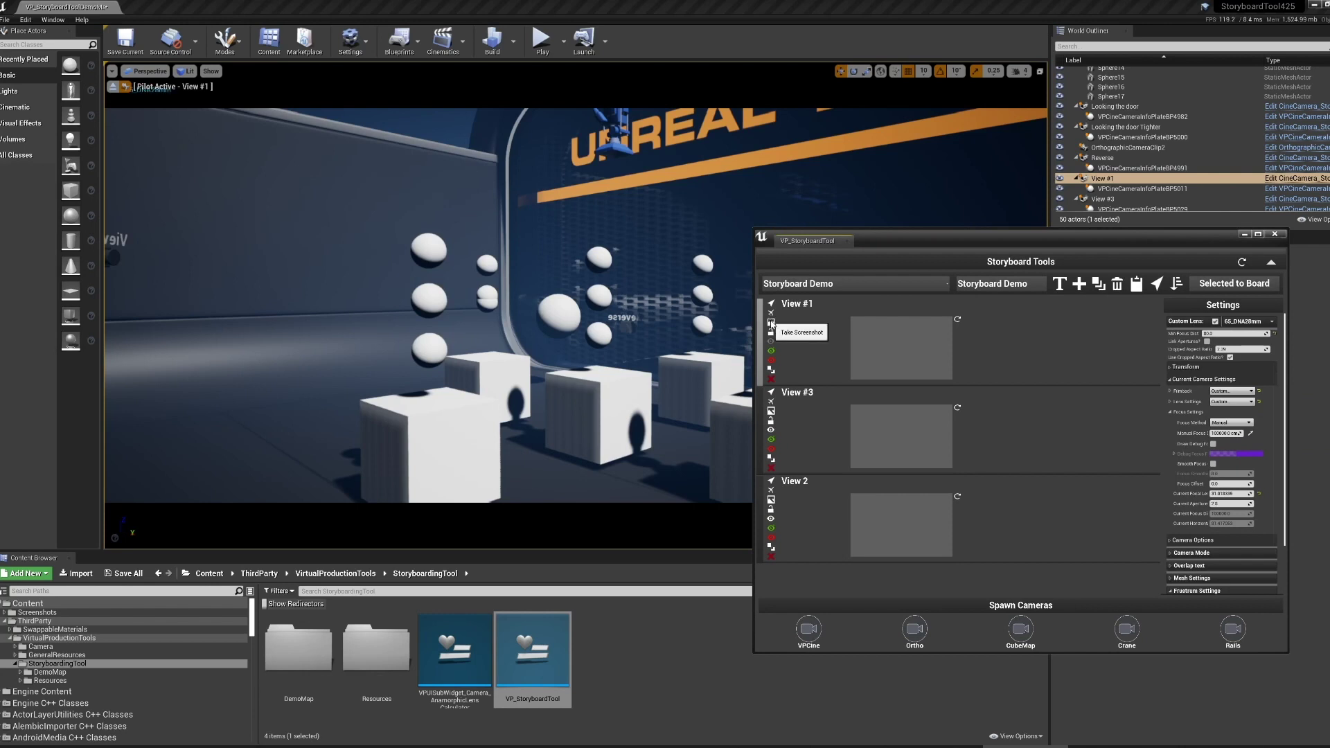
{"action": "left_click", "coordinate": [771, 323]}
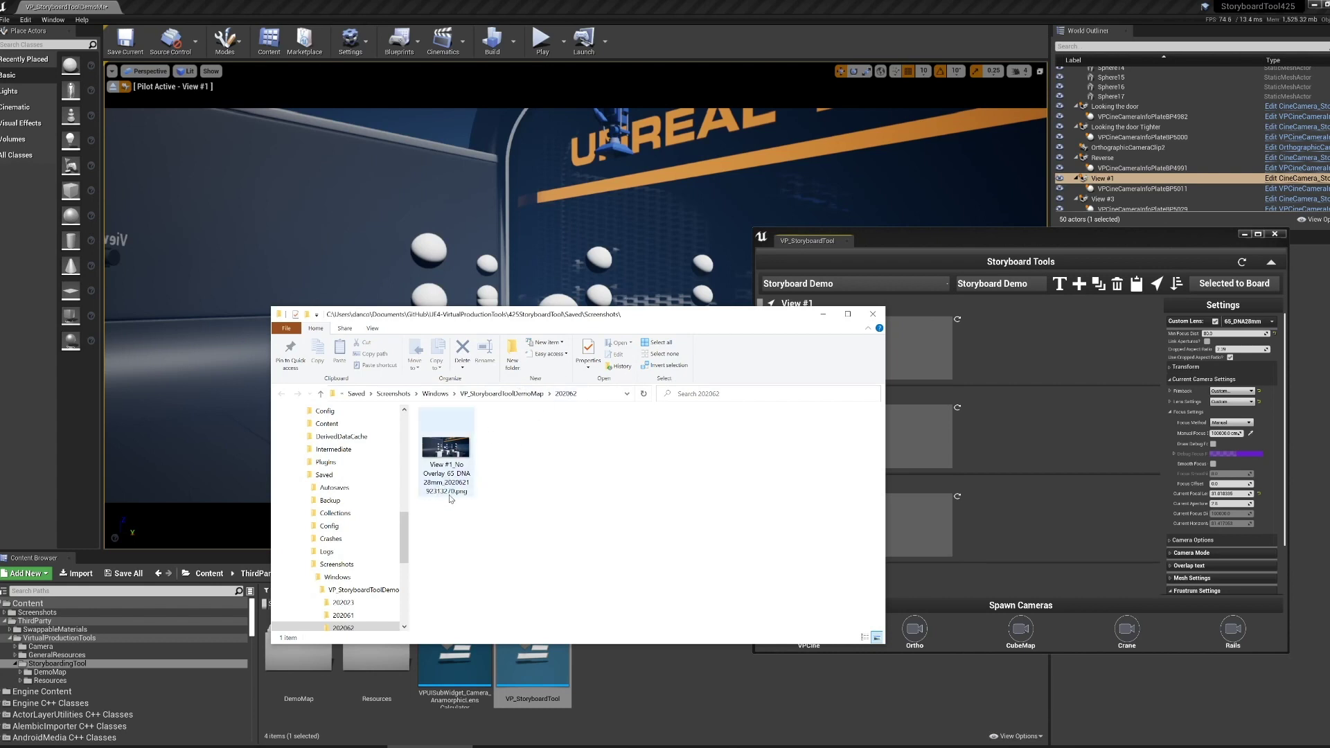
{"action": "left_click", "coordinate": [822, 314]}
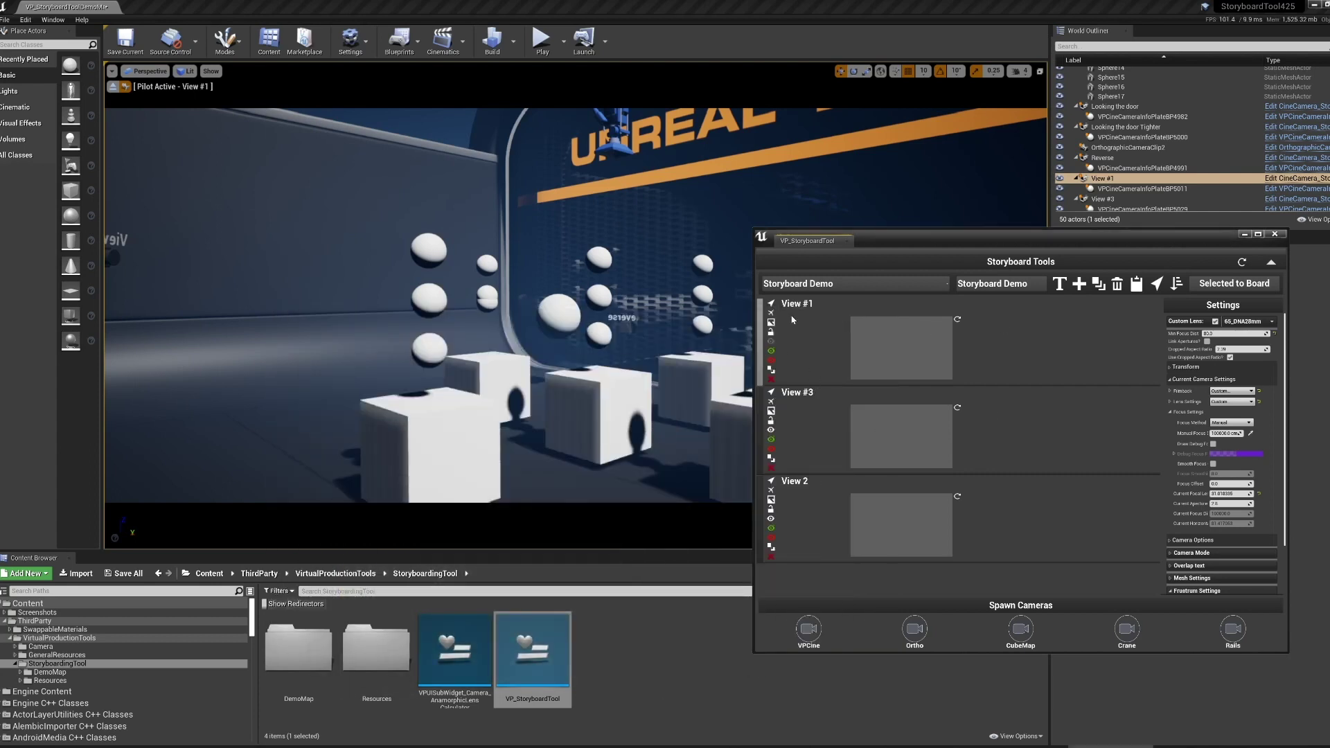
{"action": "left_click", "coordinate": [957, 320]}
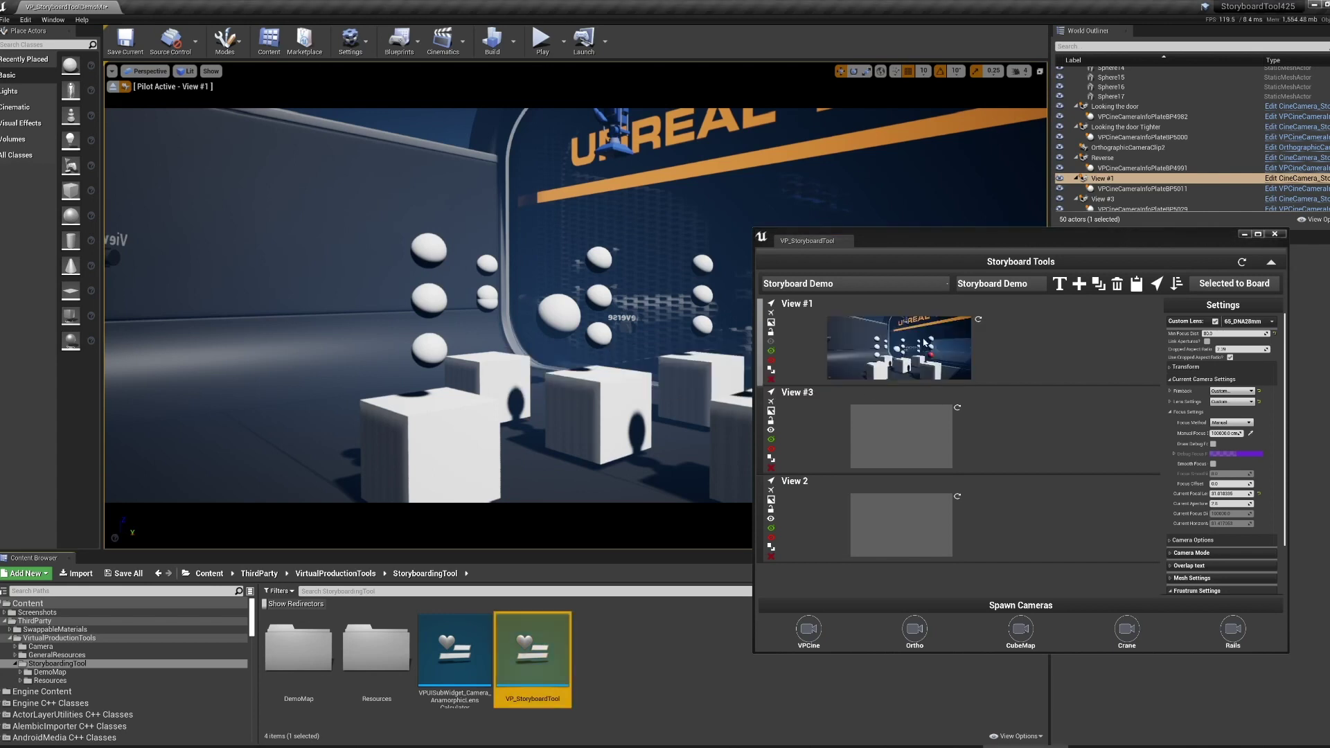
- Lock the View #1 camera, and select and hide the five cubes in its view
{"action": "left_click", "coordinate": [773, 333]}
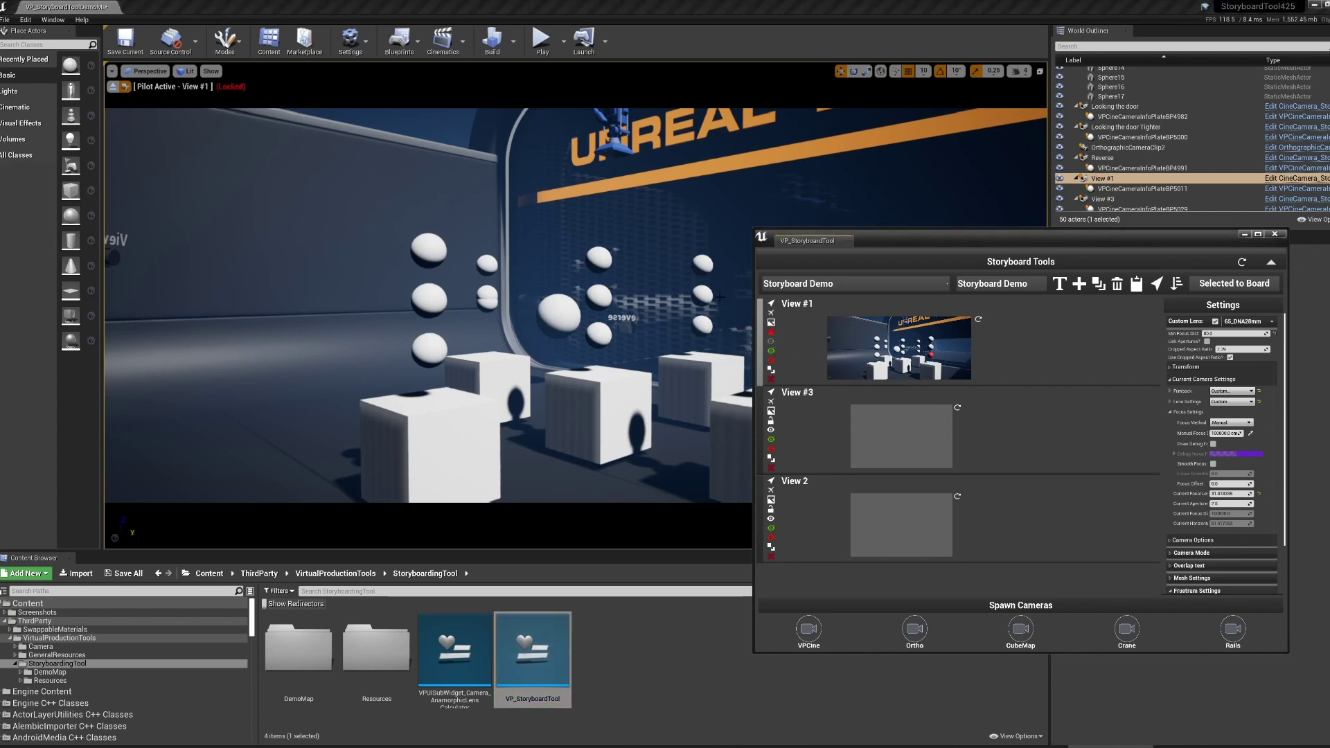
{"action": "left_click", "coordinate": [770, 342]}
{"action": "left_click", "coordinate": [471, 446]}
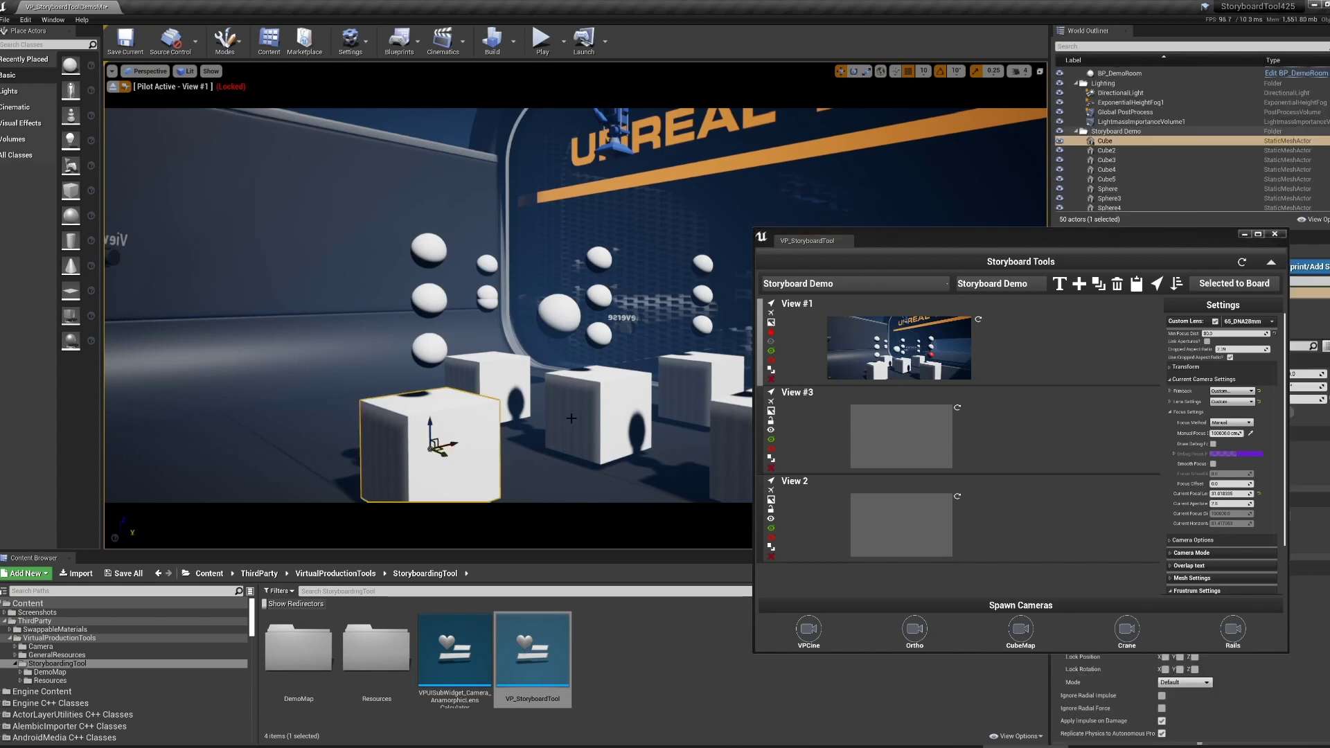
{"action": "left_click", "coordinate": [572, 418], "text": "ctrl"}
{"action": "left_click", "coordinate": [533, 388], "text": "ctrl"}
{"action": "left_click", "coordinate": [514, 392]}
{"action": "left_click", "coordinate": [489, 445], "text": "ctrl"}
{"action": "left_click", "coordinate": [601, 417], "text": "ctrl"}
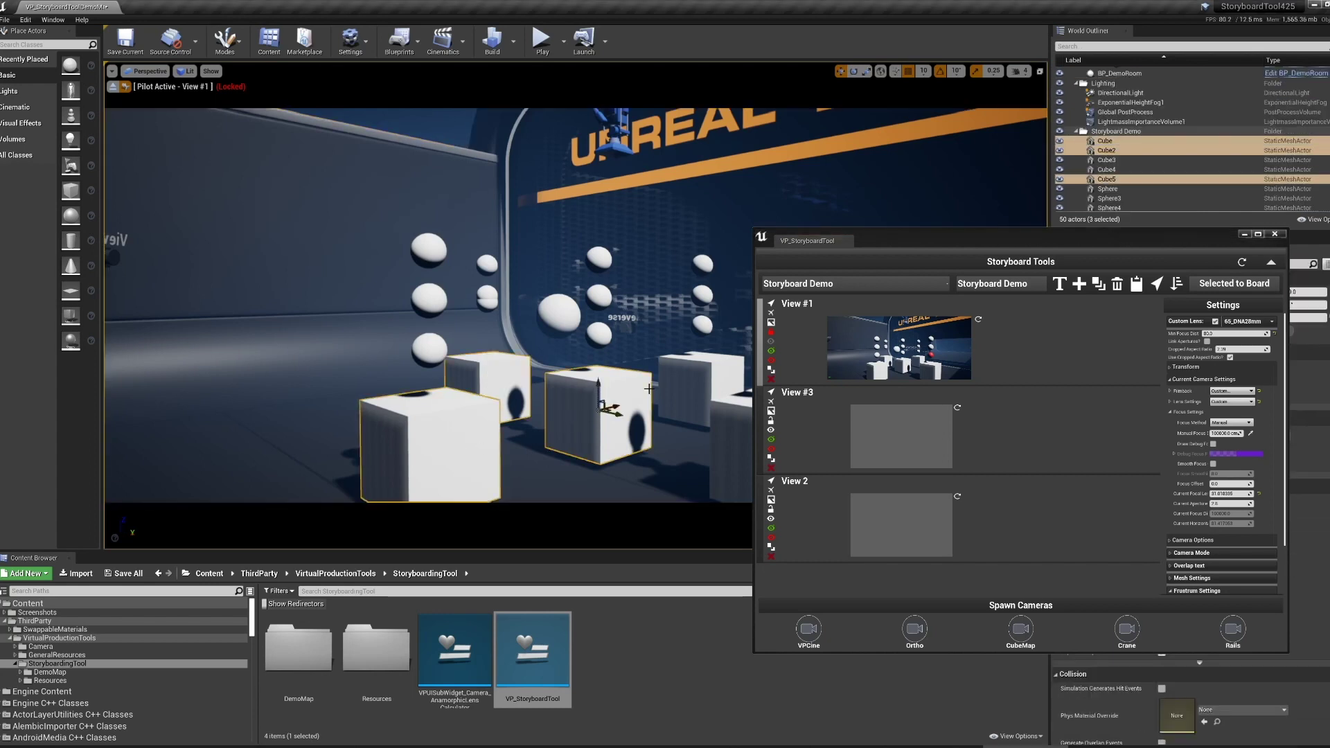
{"action": "left_click", "coordinate": [677, 388], "text": "ctrl"}
{"action": "left_click", "coordinate": [734, 413], "text": "ctrl"}
{"action": "left_click_drag", "start_coordinate": [885, 243], "coordinate": [1009, 212]}
{"action": "key", "text": "h"}
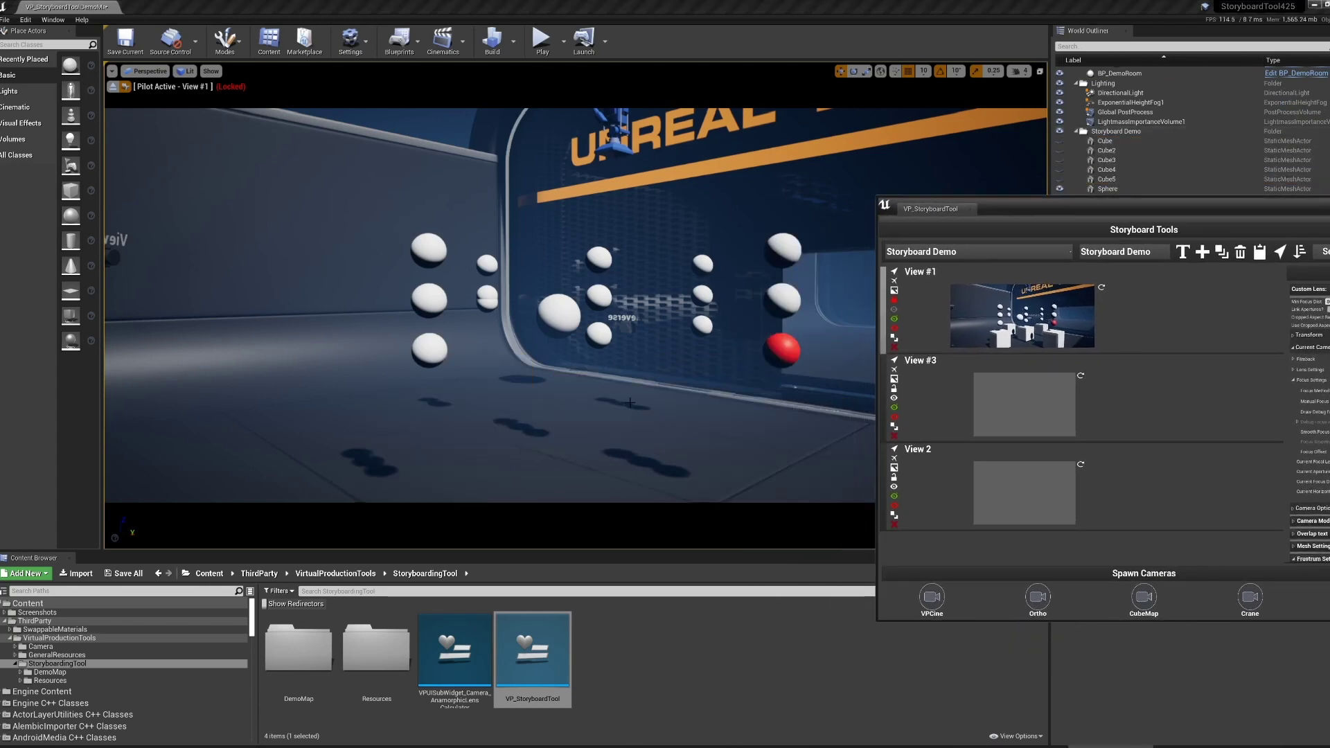
- Toggle View #1's visibility setting on and off, and pilot View #3 and View #1 in turn to compare the cubes
{"action": "left_click", "coordinate": [893, 311]}
{"action": "left_click", "coordinate": [893, 312]}
{"action": "left_click", "coordinate": [893, 311]}
{"action": "left_click", "coordinate": [893, 311]}
{"action": "left_click", "coordinate": [894, 370]}
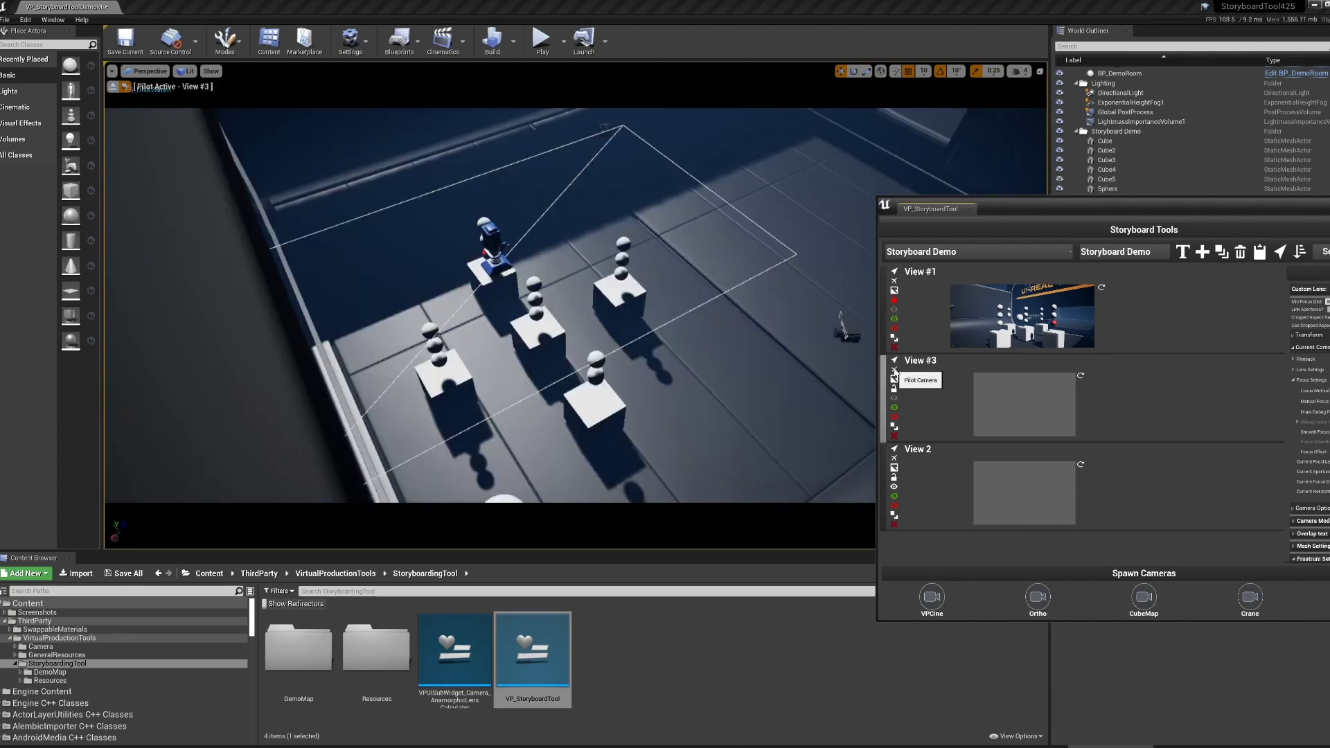
{"action": "left_click", "coordinate": [894, 282]}
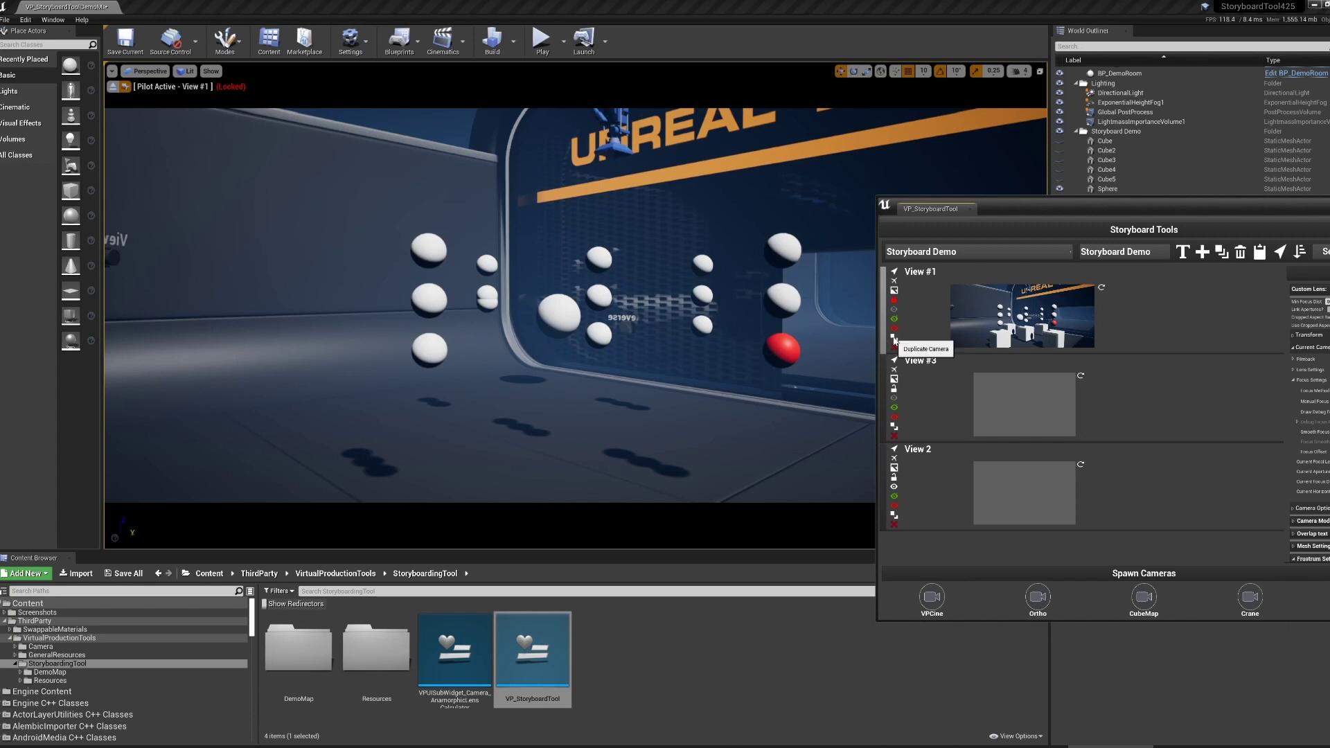
- Duplicate the View #1 camera and move the storyboard tool window clear of the outliner
{"action": "left_click", "coordinate": [894, 340]}
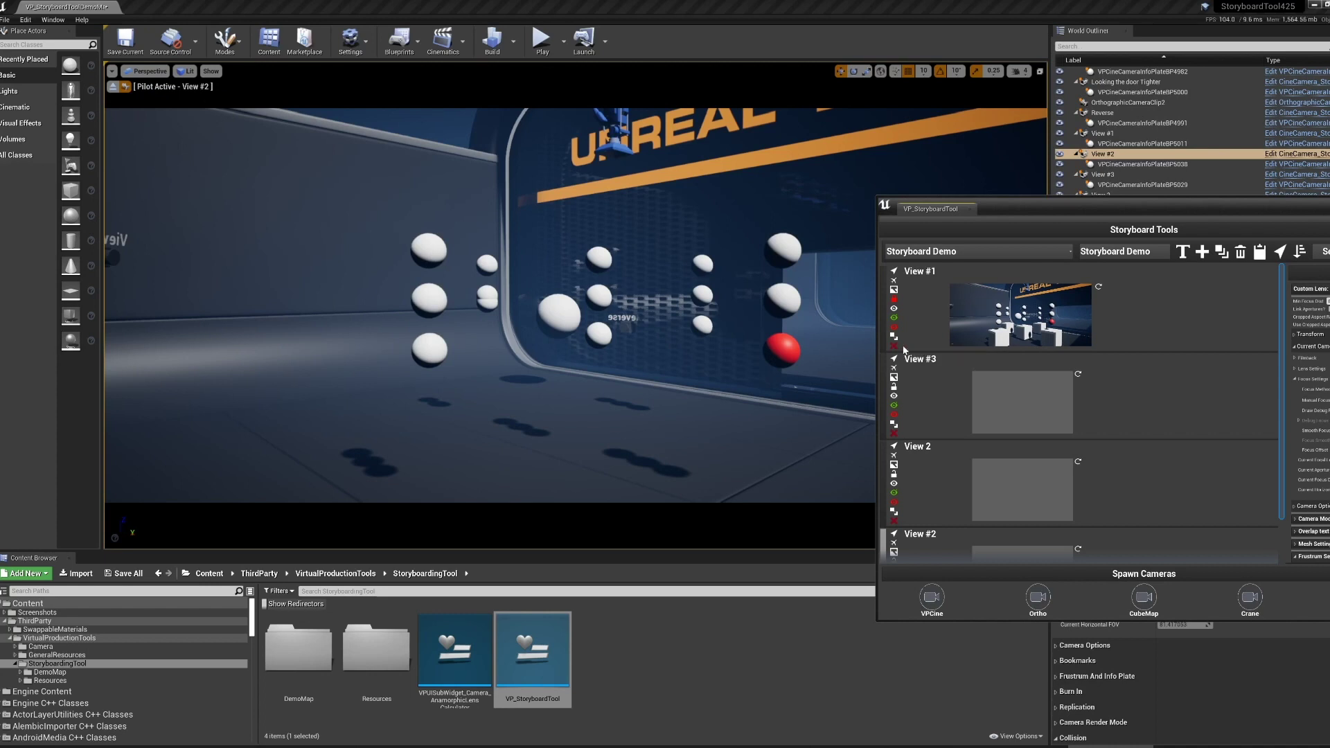
{"action": "left_click_drag", "start_coordinate": [1225, 208], "coordinate": [904, 151]}
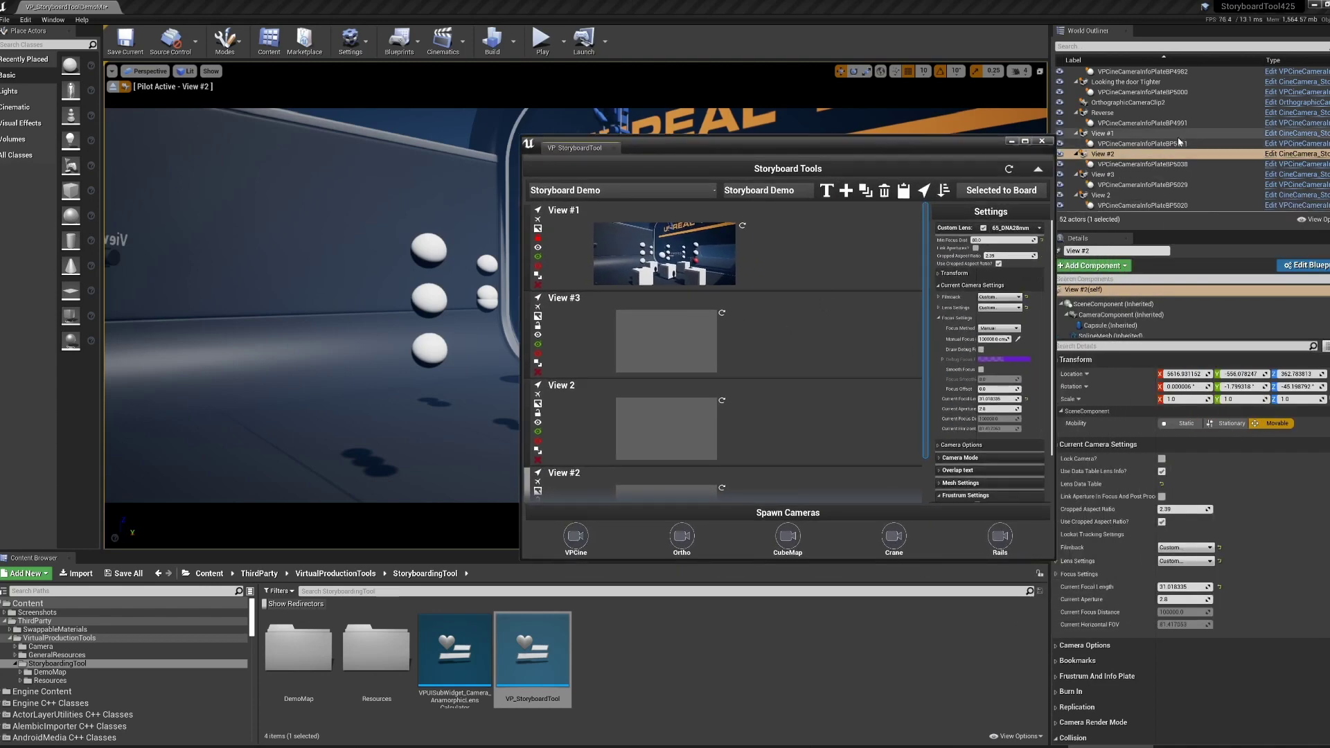
- Add the existing Reverse camera from the level to the storyboard and sort the board's cameras A-Z
{"action": "left_click", "coordinate": [1142, 113]}
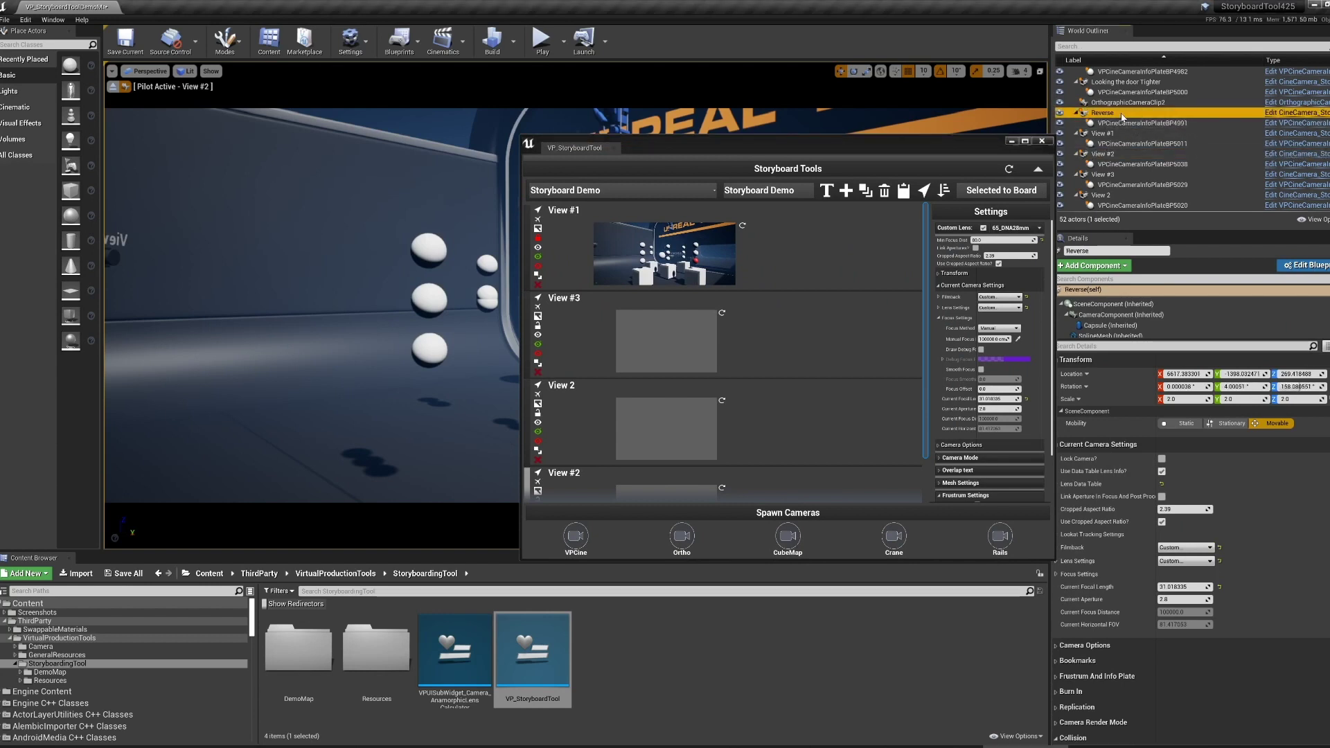
{"action": "left_click", "coordinate": [982, 197]}
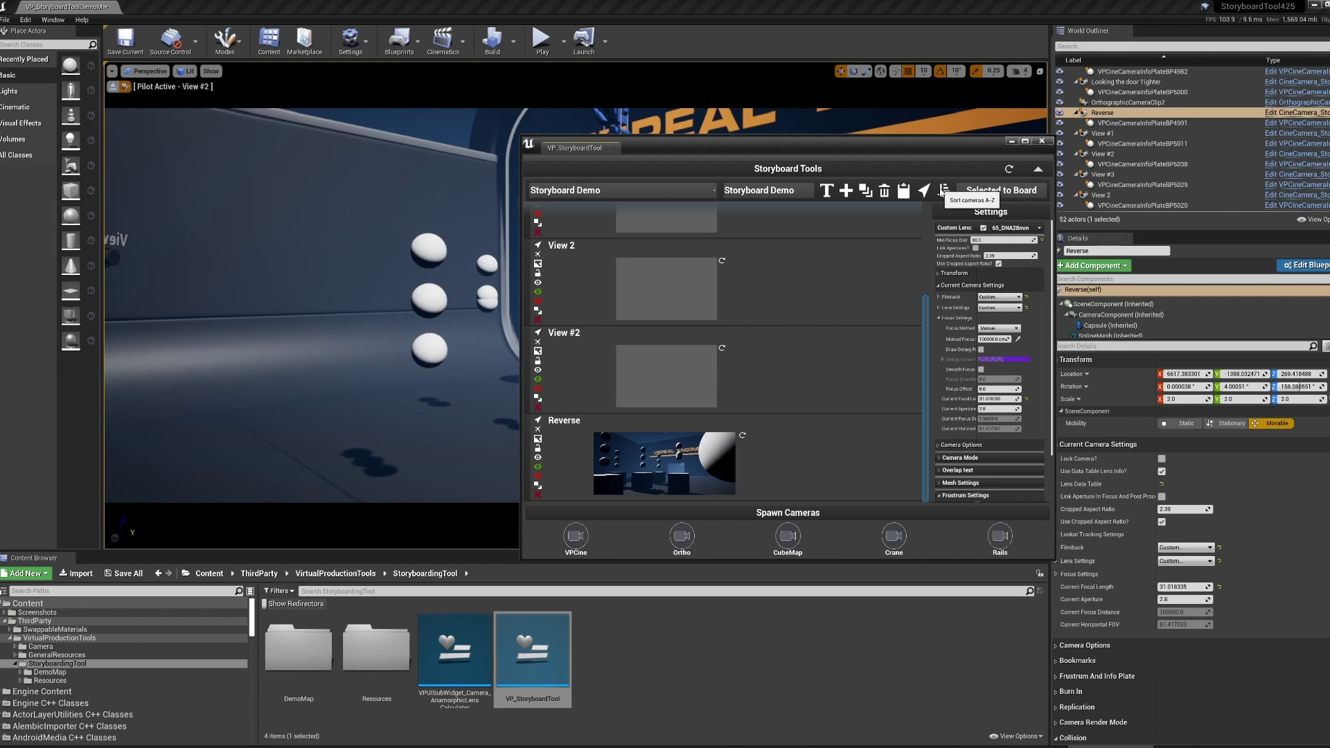
{"action": "left_click", "coordinate": [943, 190]}
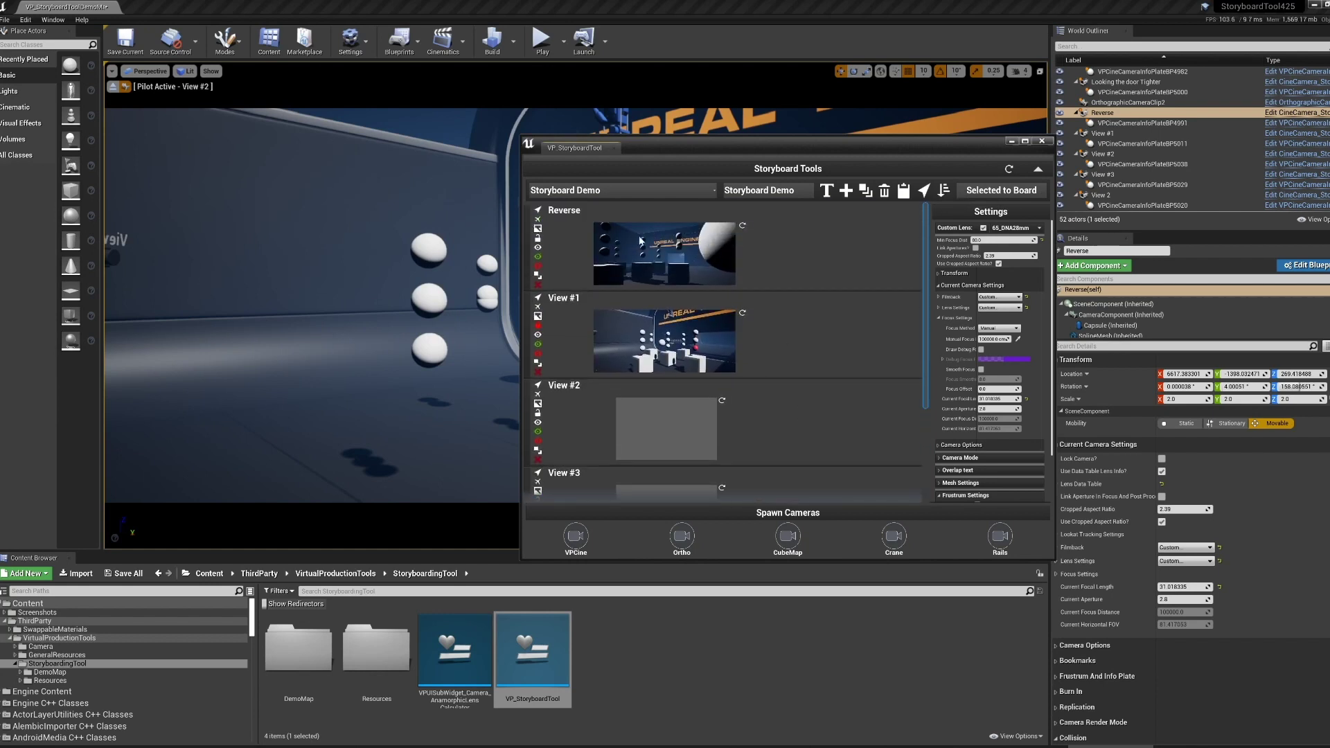
{"action": "scroll", "coordinate": [689, 414], "scroll_direction": "down", "scroll_amount": 3}
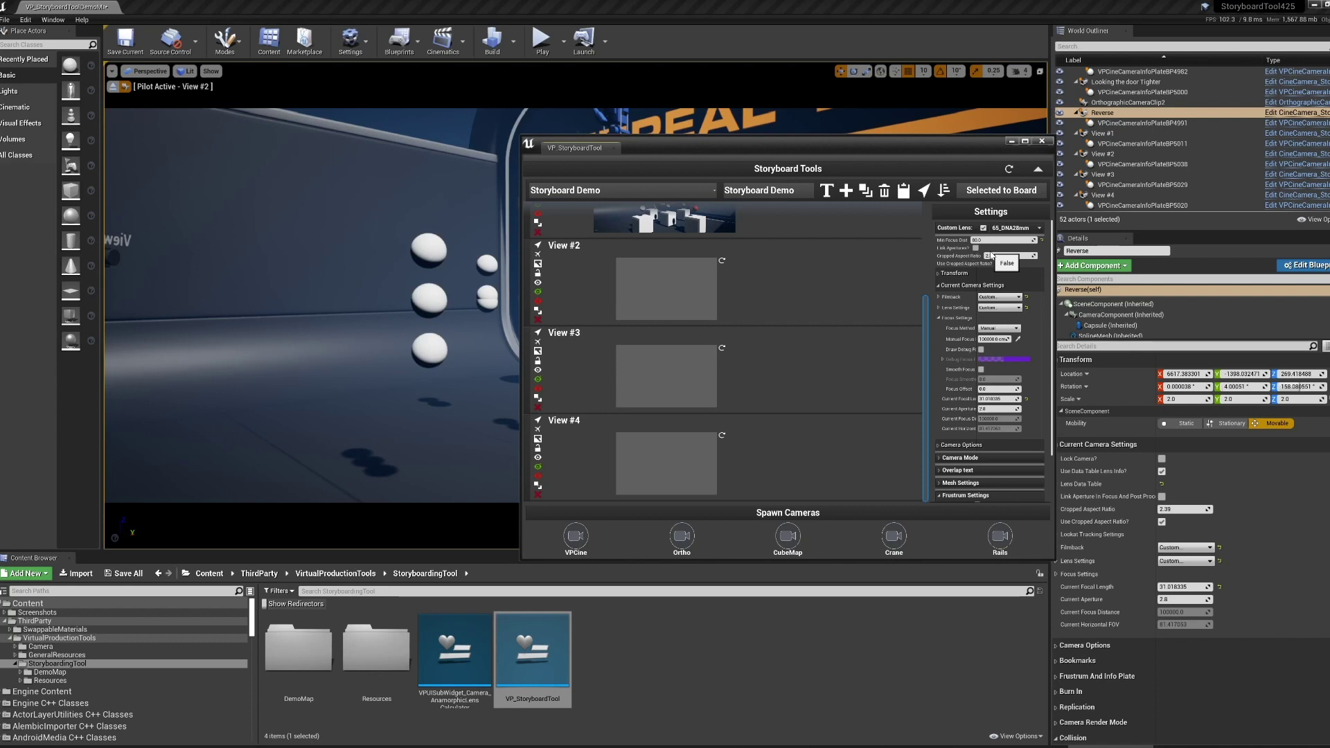
- Try the custom lenses 65_DNA28mm, 65_Helios58mm and 65_Helios85mm on the piloted View #2 camera
{"action": "left_click", "coordinate": [1012, 228]}
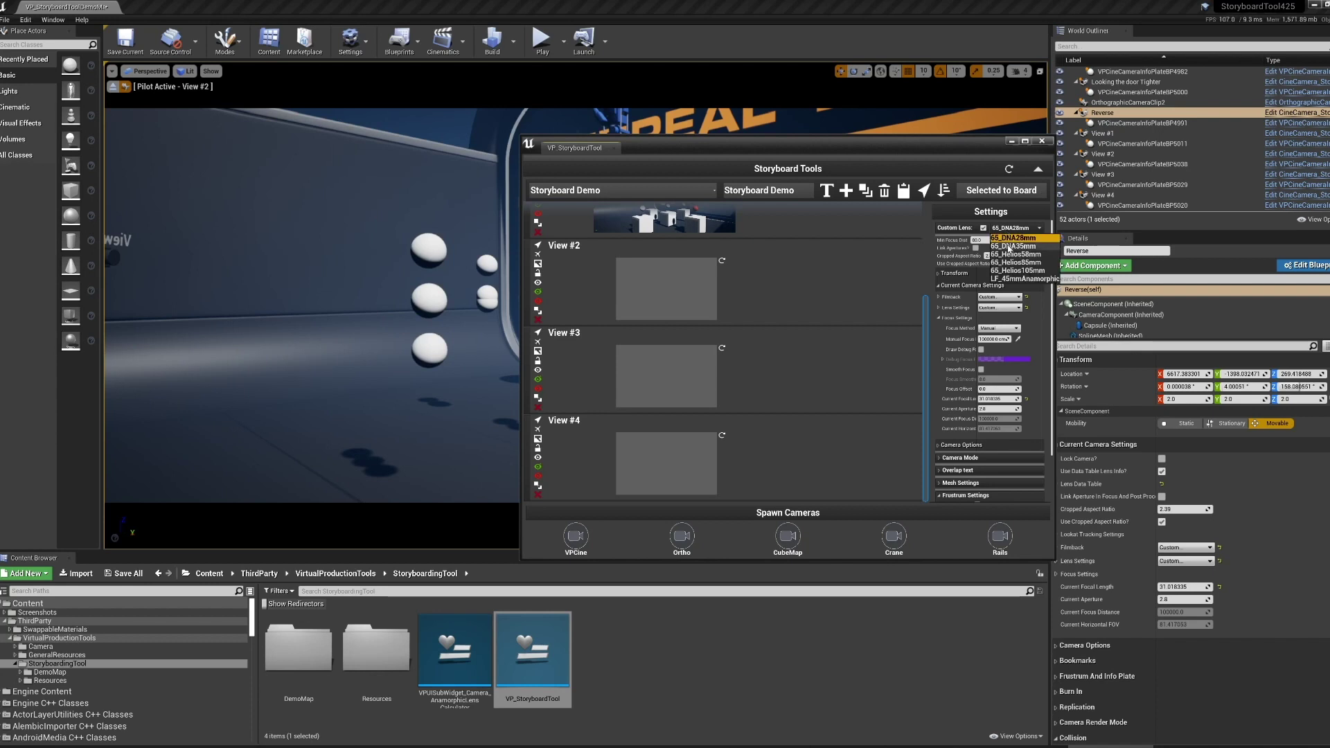
{"action": "left_click", "coordinate": [1013, 236]}
{"action": "left_click", "coordinate": [1013, 230]}
{"action": "left_click", "coordinate": [1015, 254]}
{"action": "left_click", "coordinate": [1013, 230]}
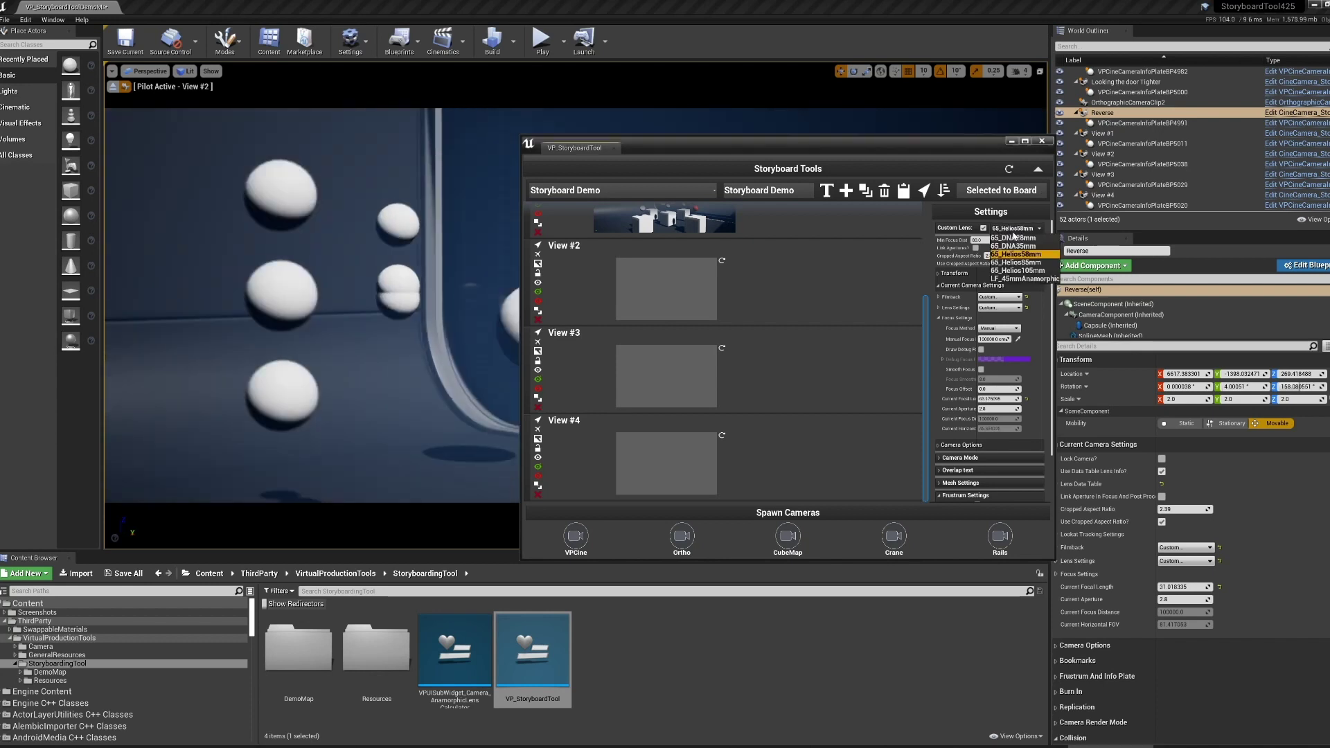
{"action": "left_click", "coordinate": [1016, 262]}
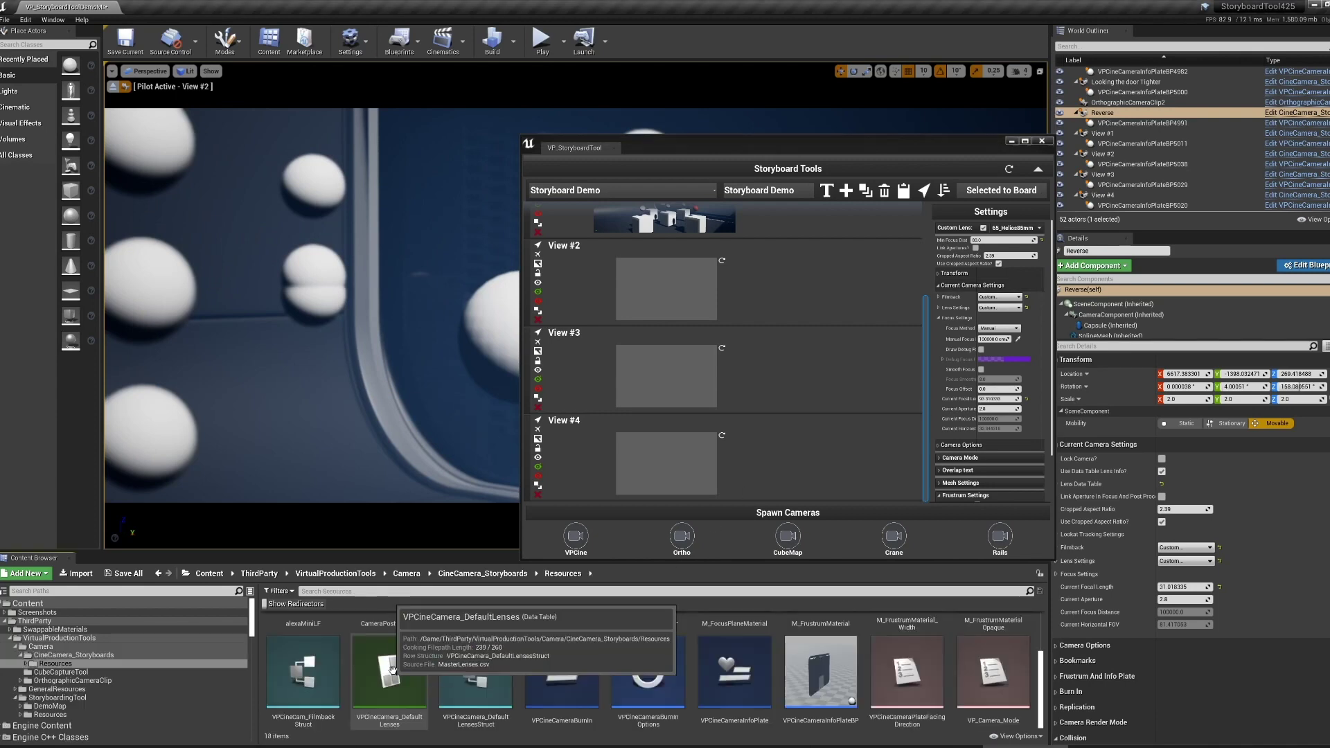
- Open the VPCineCamera_DefaultLenses data table to examine the lens definitions, and close it
{"action": "double_click", "coordinate": [396, 673]}
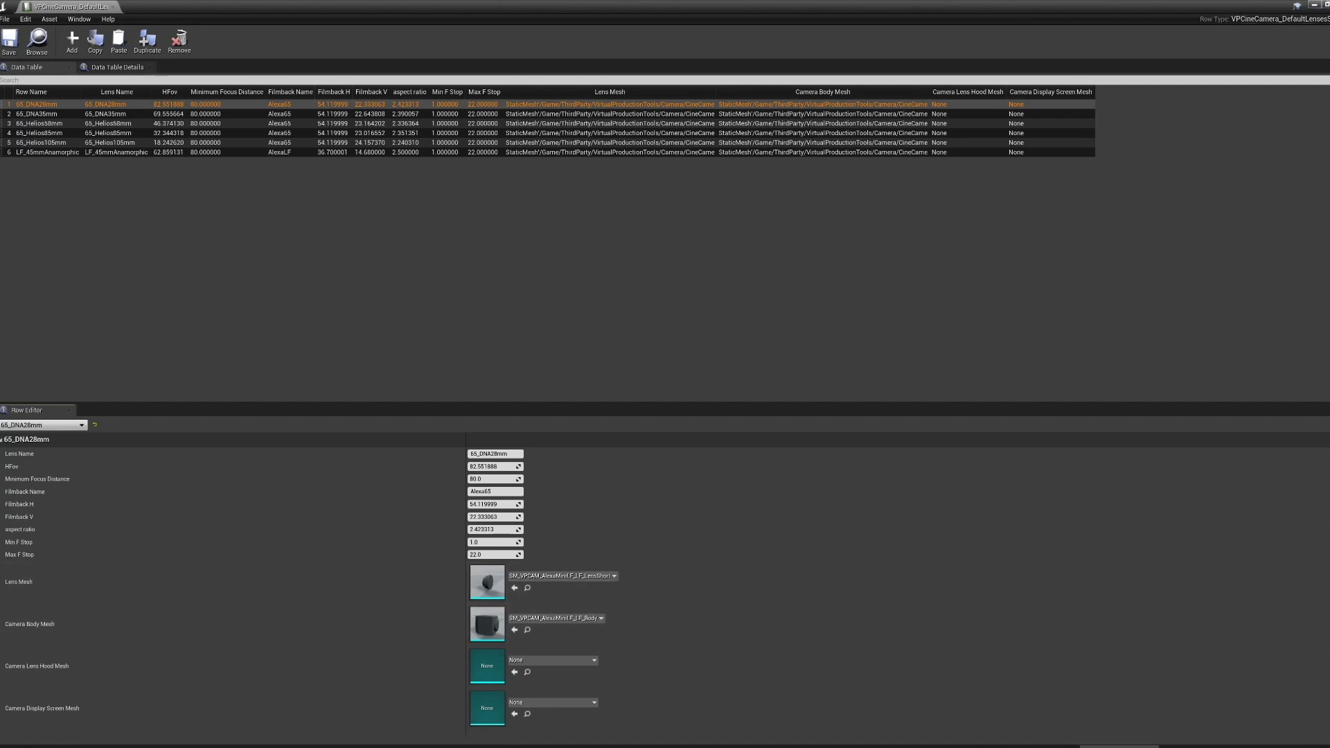
{"action": "left_click", "coordinate": [1328, 5]}
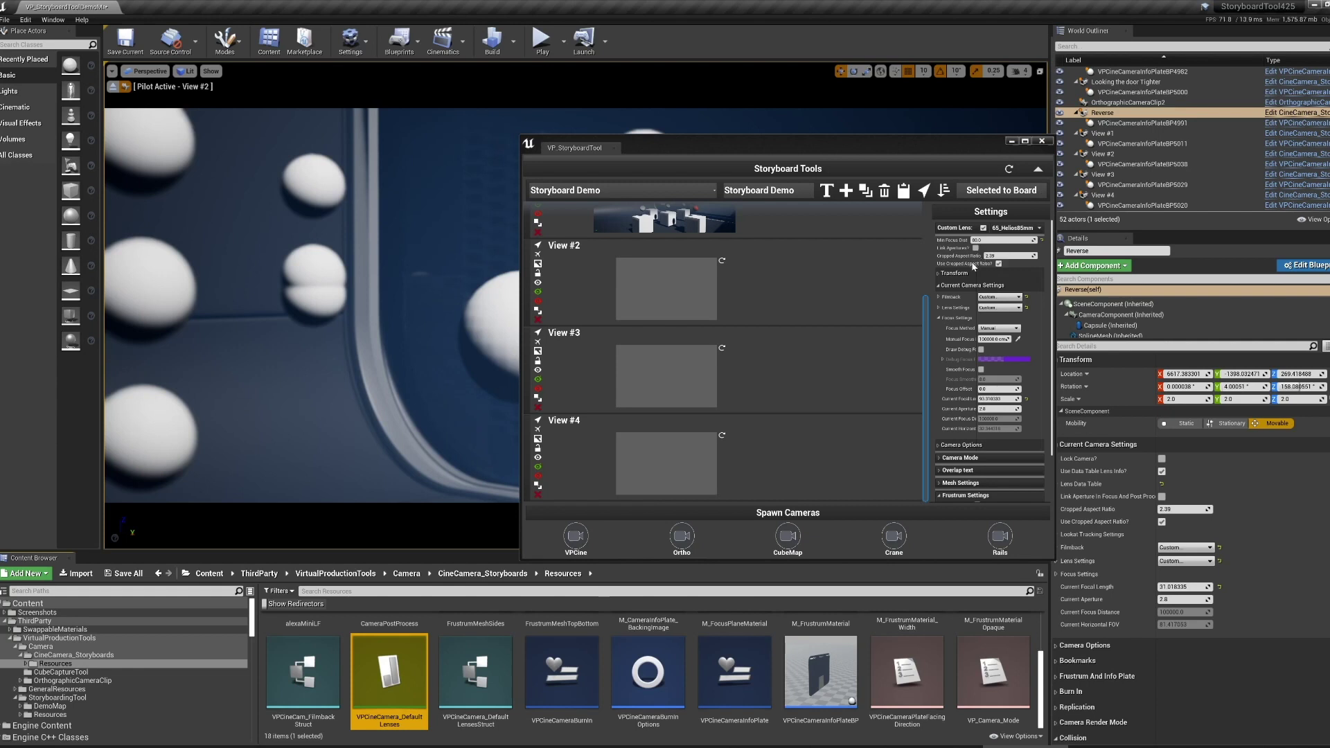
- Set View #2's cropped aspect ratio to 1.85 and its custom lens to 65_DNA28mm
{"action": "mouse_move", "coordinate": [964, 260]}
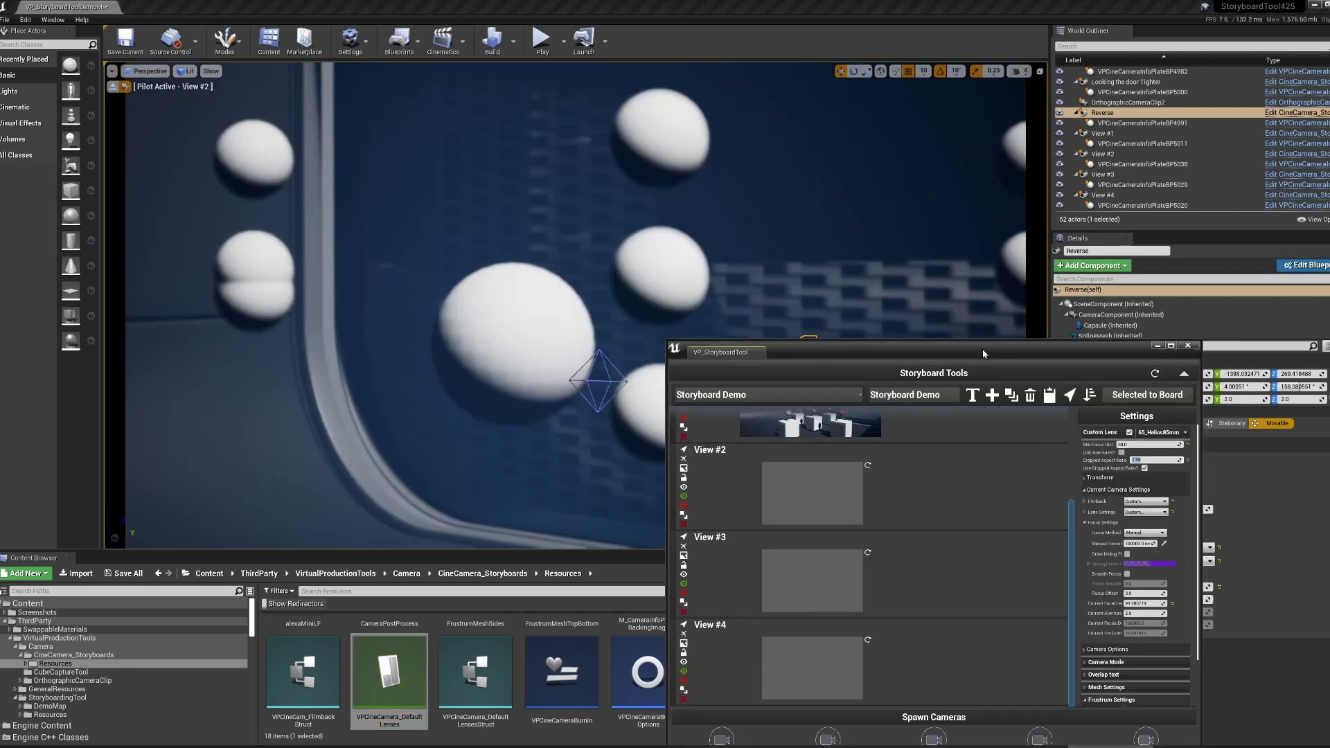
{"action": "left_click", "coordinate": [1149, 433]}
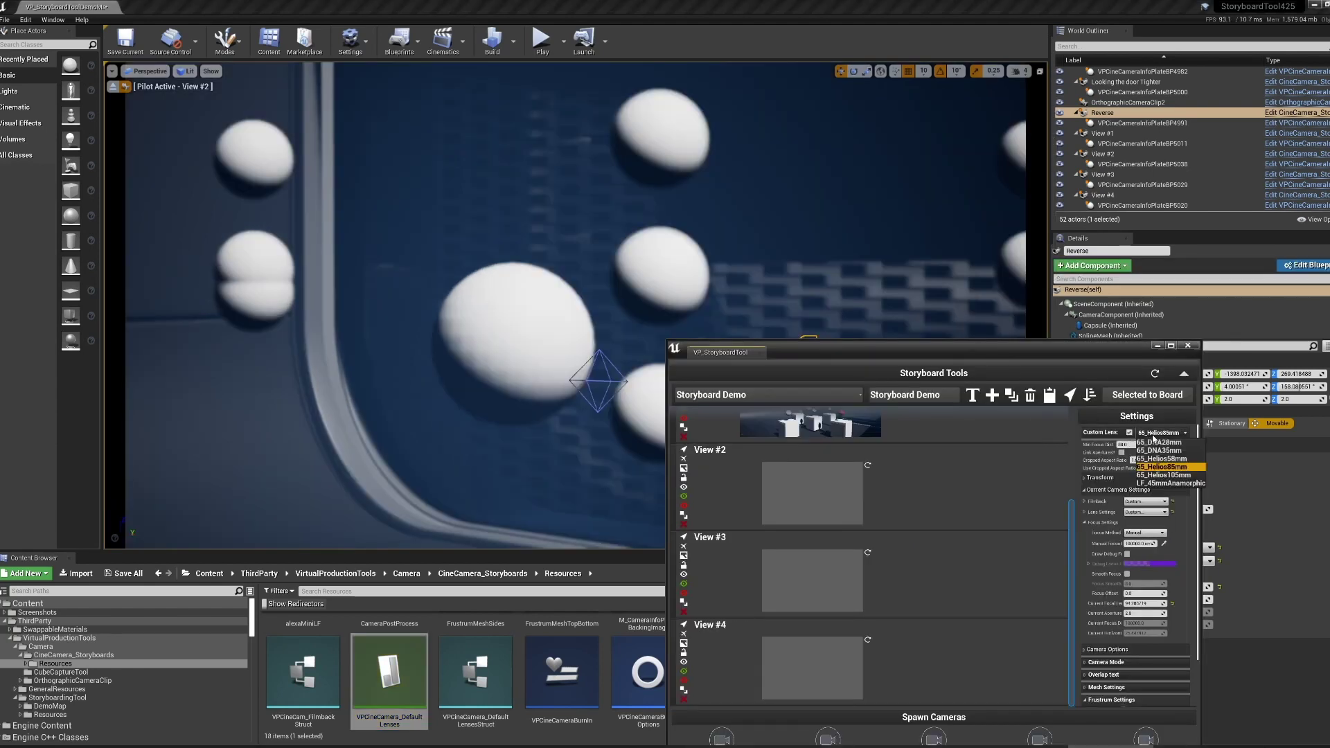
{"action": "left_click", "coordinate": [1158, 442]}
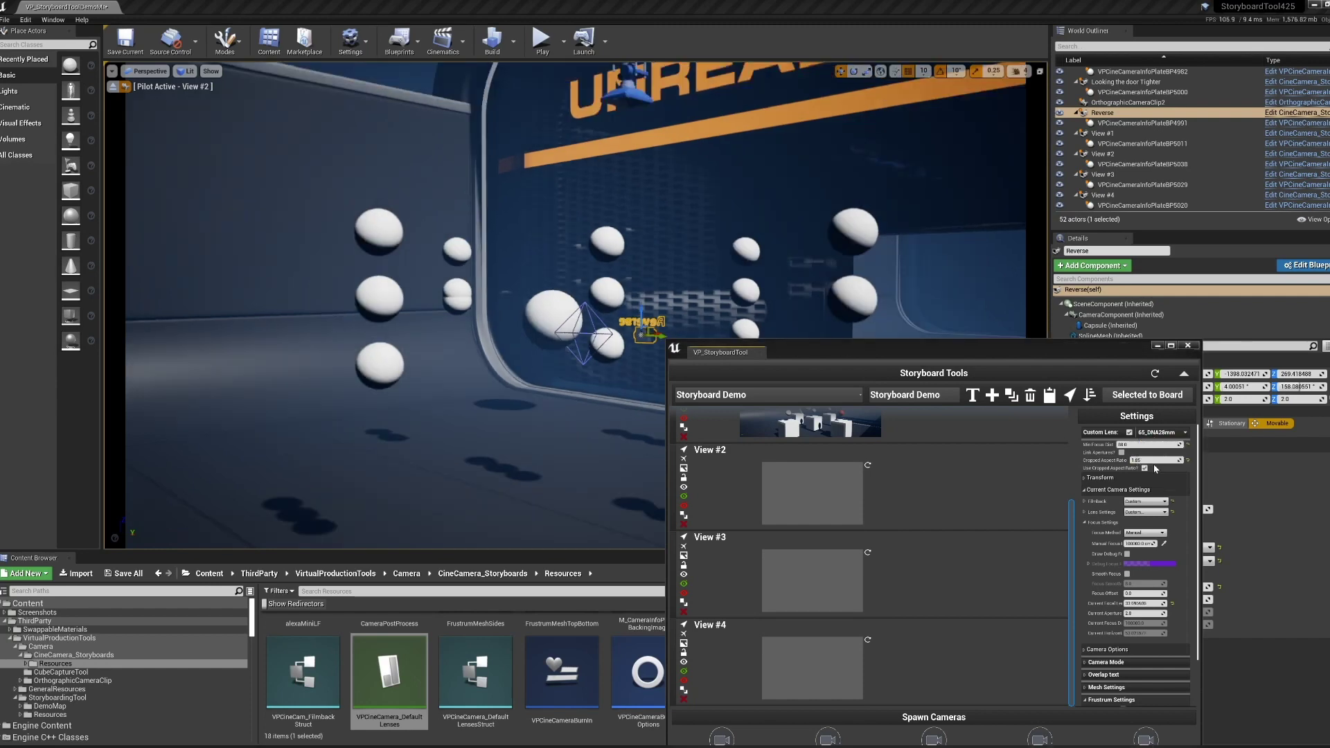
{"action": "left_click", "coordinate": [1152, 434]}
{"action": "left_click", "coordinate": [1155, 443]}
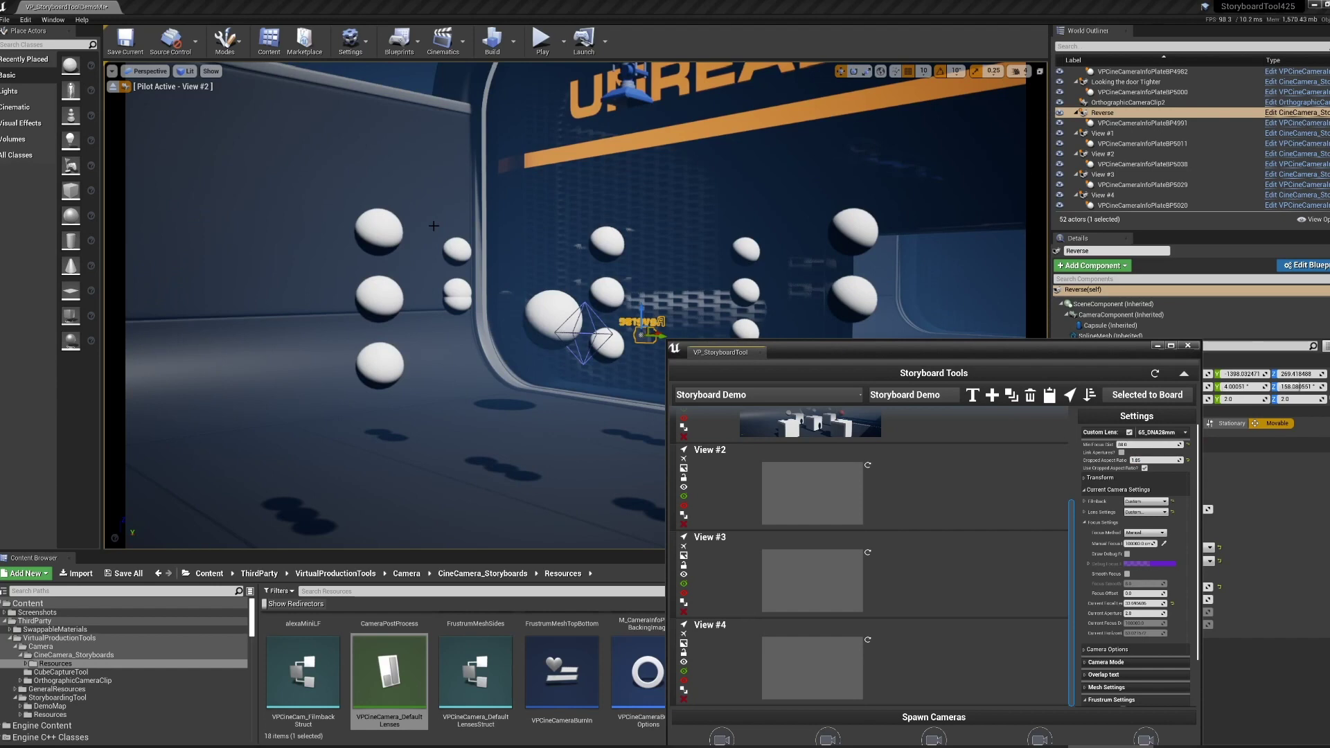
- Set View #2's camera mode to Standard and move the tool window so the viewport overlay can be seen
{"action": "left_click", "coordinate": [1104, 490]}
{"action": "left_click", "coordinate": [1093, 516]}
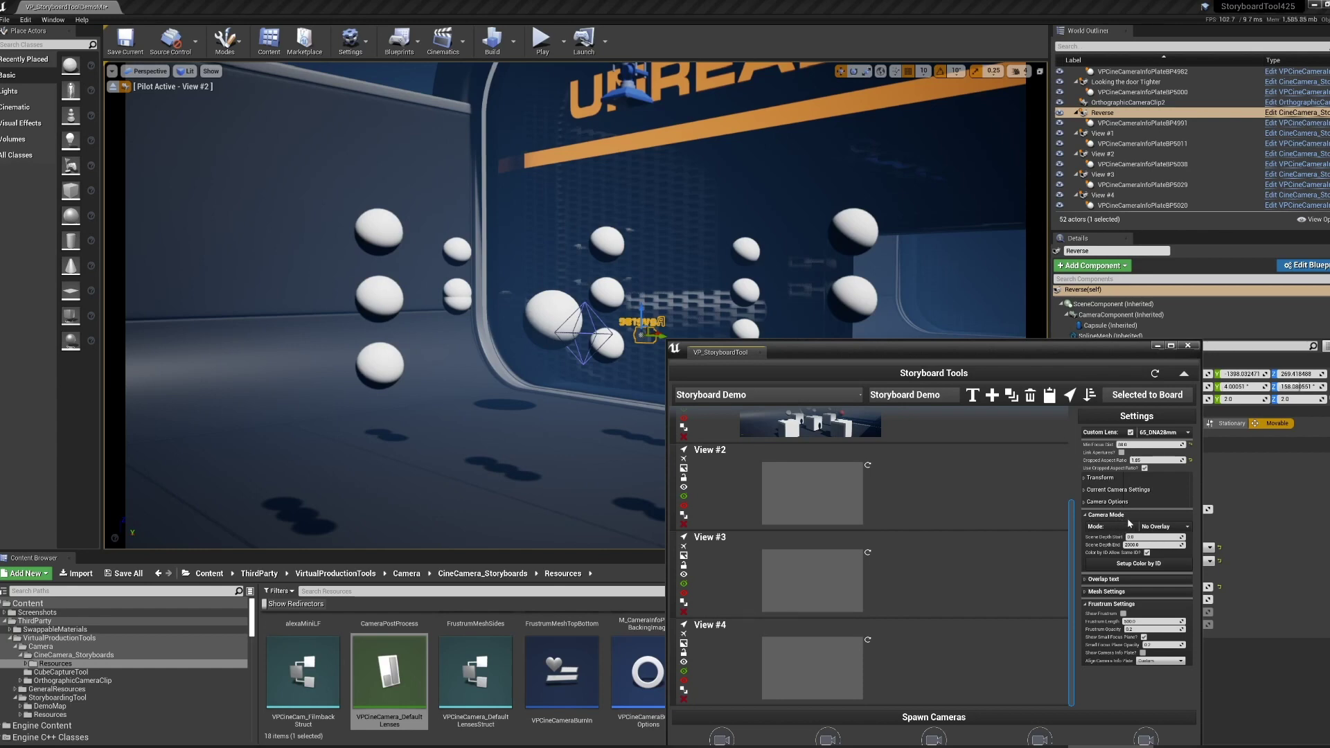
{"action": "left_click", "coordinate": [1151, 527]}
{"action": "left_click", "coordinate": [1153, 543]}
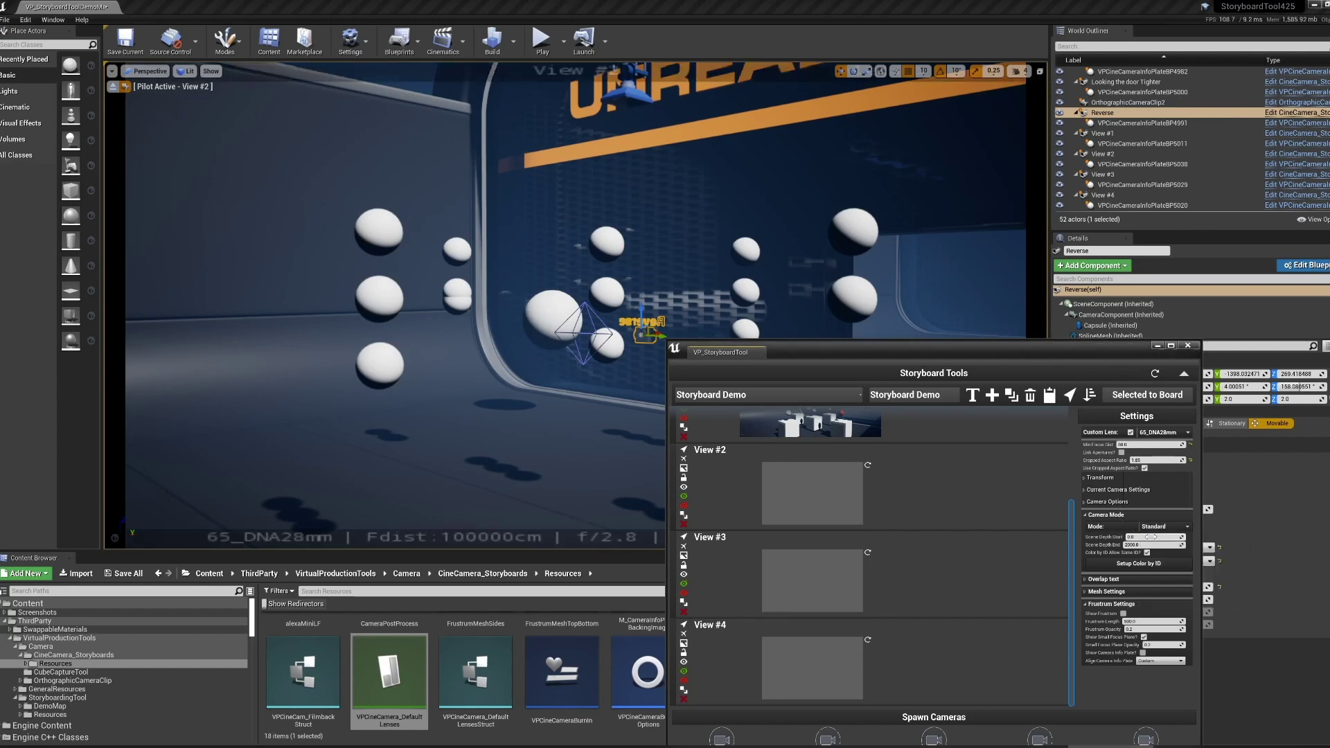
{"action": "left_click_drag", "start_coordinate": [808, 348], "coordinate": [910, 106]}
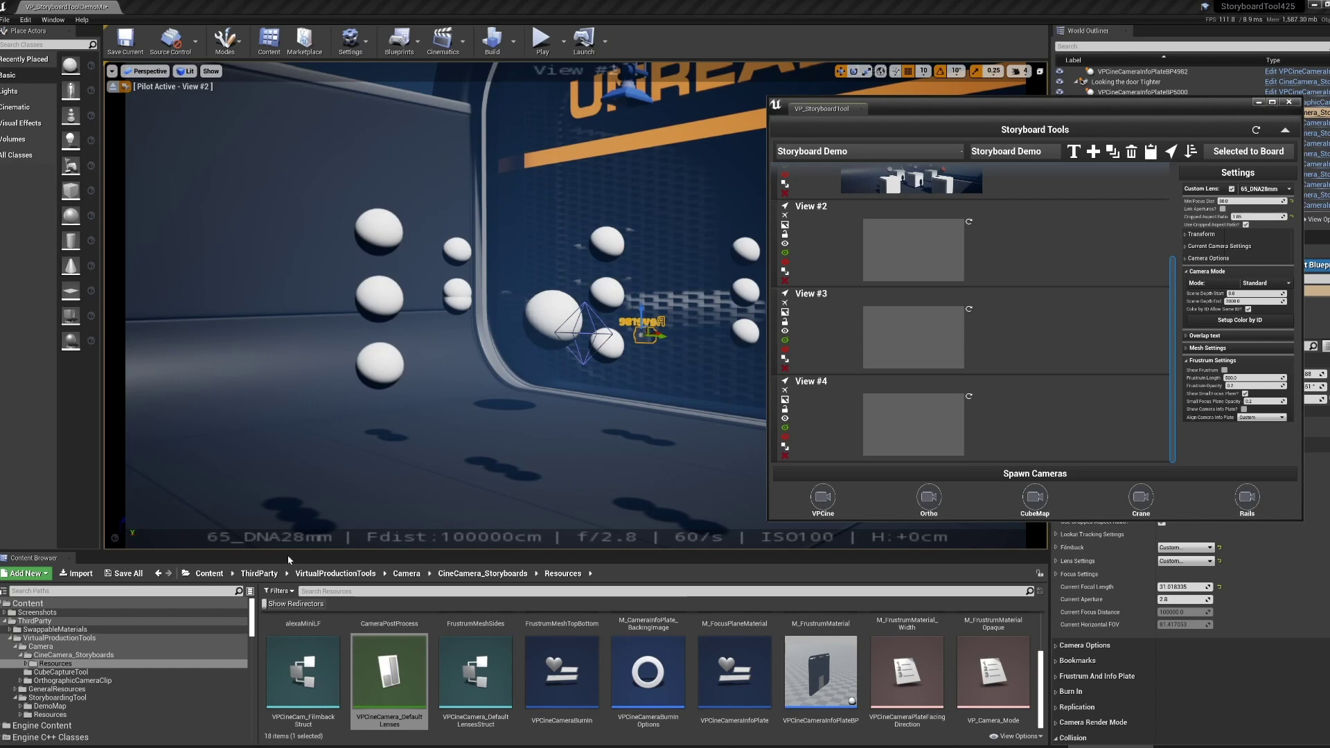
- Preview the Scene Depth camera mode, and switch to Color by ID and run its colour setup for the level
{"action": "left_click", "coordinate": [1260, 283]}
{"action": "left_click", "coordinate": [1263, 318]}
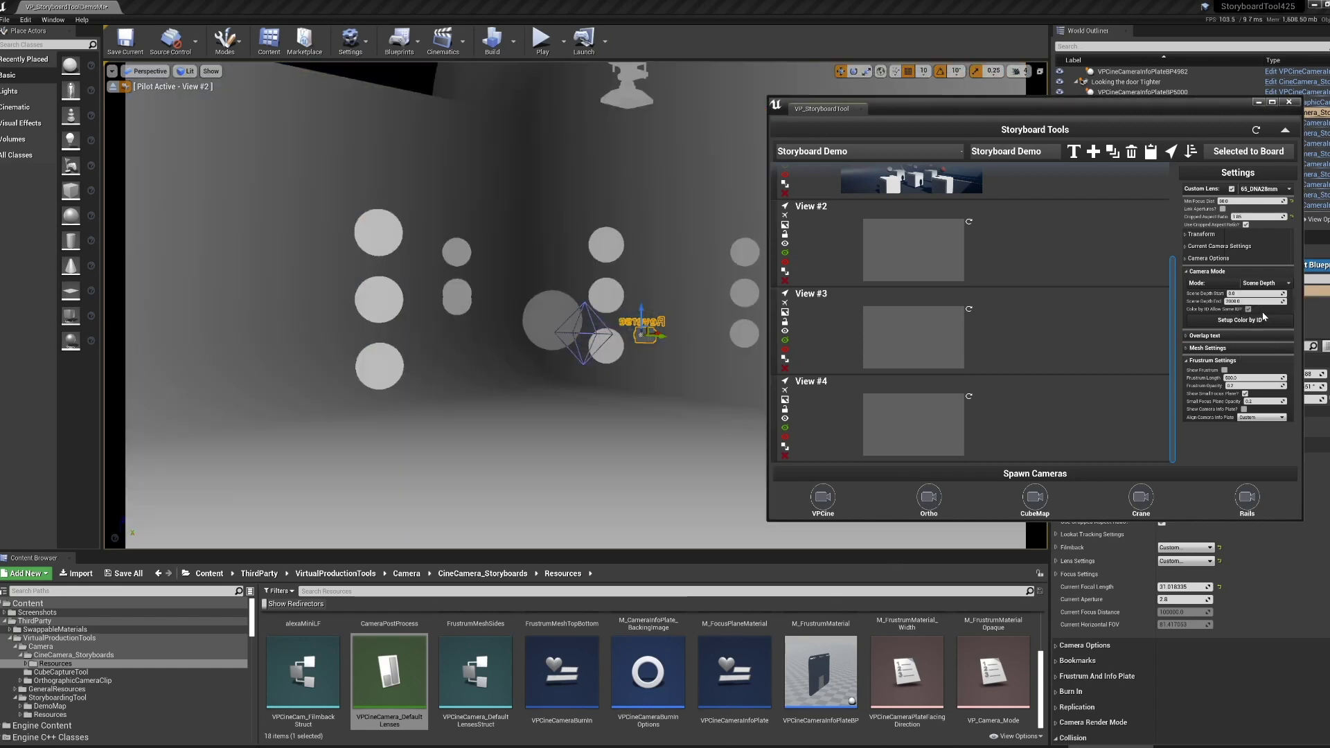
{"action": "left_click", "coordinate": [1265, 283]}
{"action": "left_click", "coordinate": [1264, 320]}
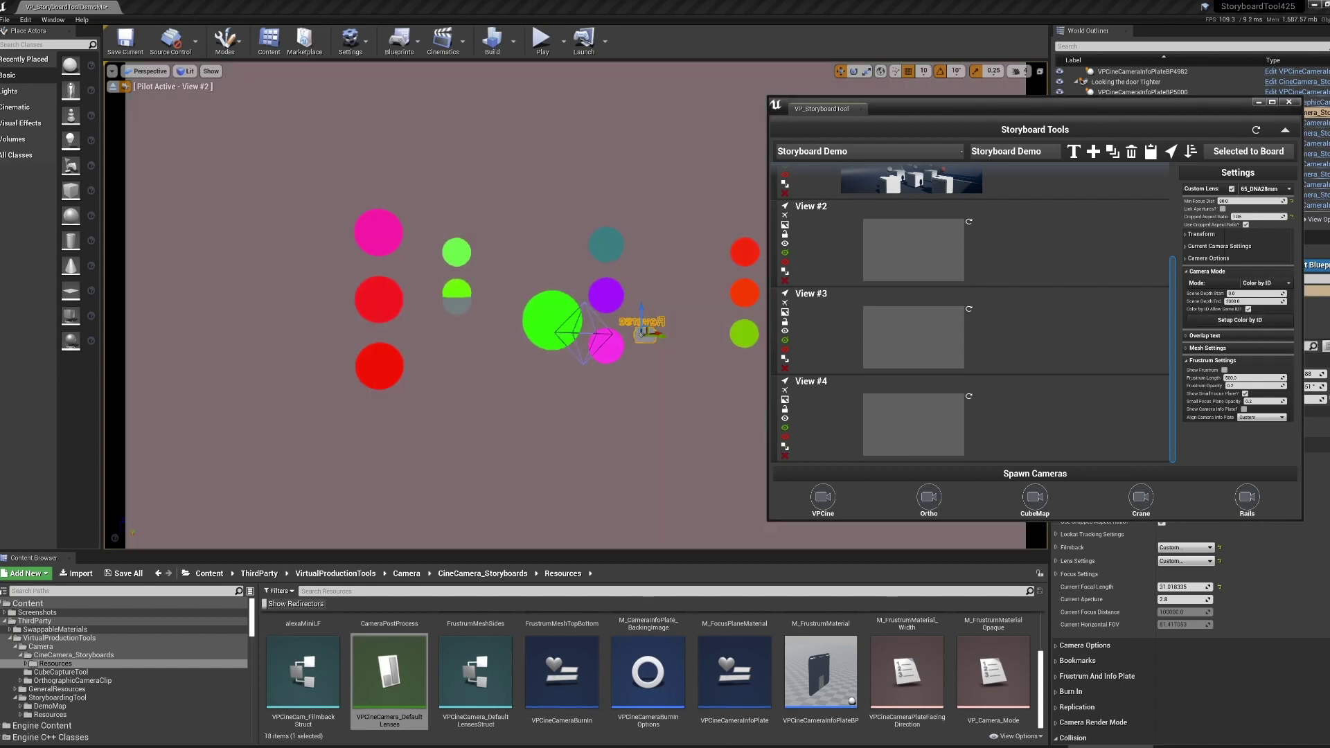
{"action": "left_click", "coordinate": [1255, 320]}
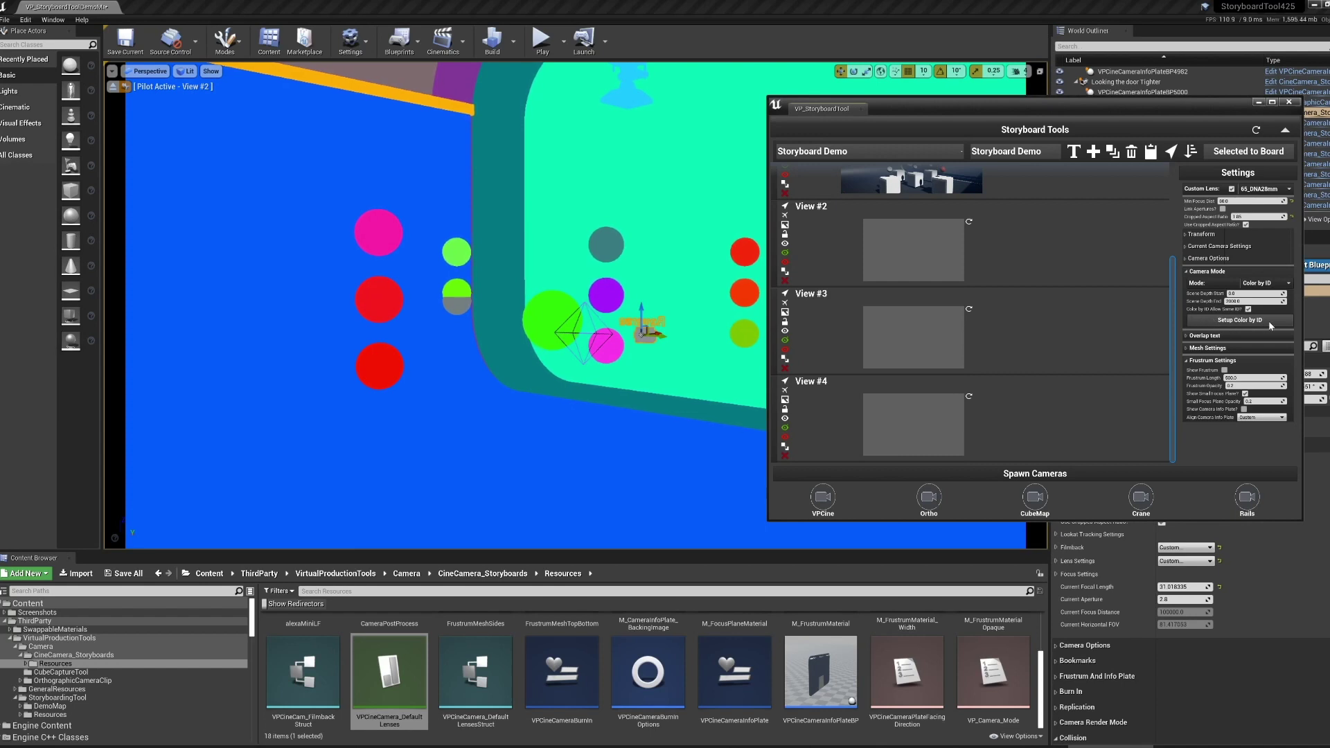
- Preview the camera modes Line Drawing, Line Drawing Highlight Stencil, No Overly With Outlines, Ambient Occlusion With Outlines and No lighting
{"action": "left_click", "coordinate": [1265, 282]}
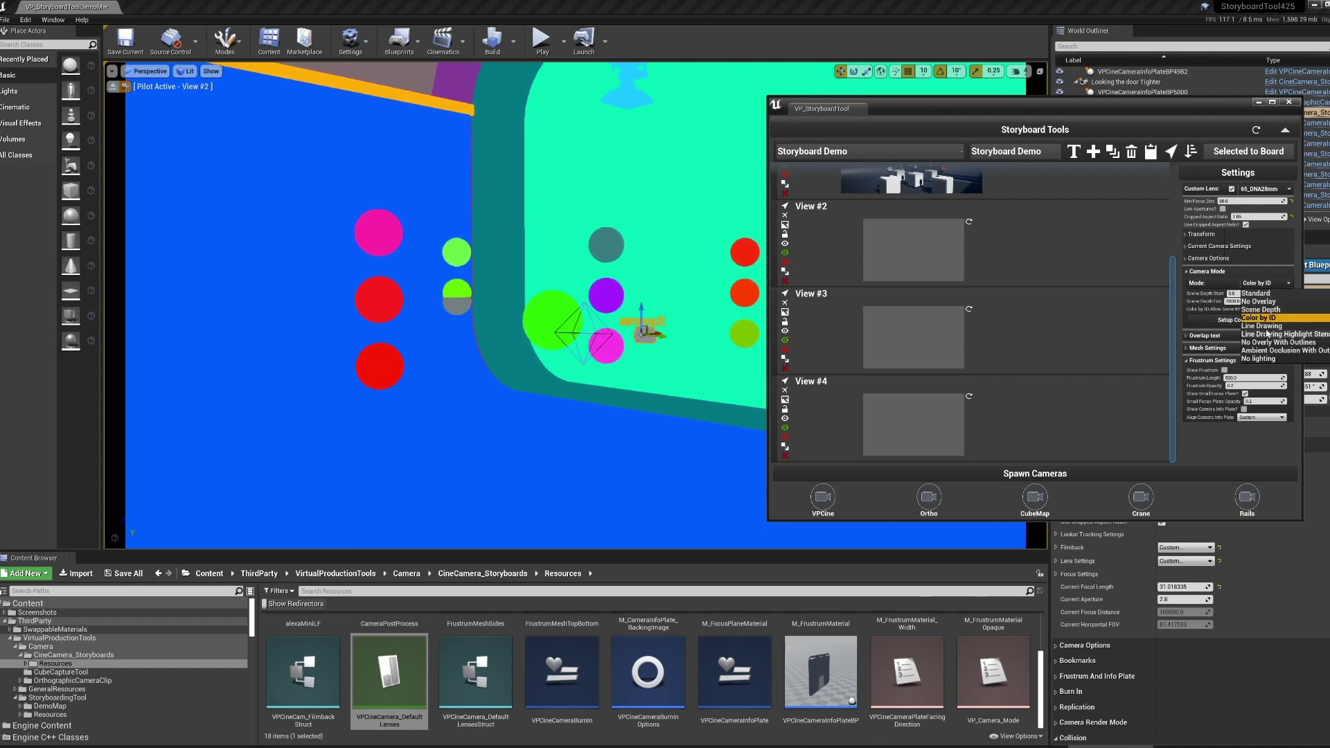
{"action": "left_click", "coordinate": [1265, 326]}
{"action": "left_click", "coordinate": [1262, 335]}
{"action": "left_click", "coordinate": [1265, 283]}
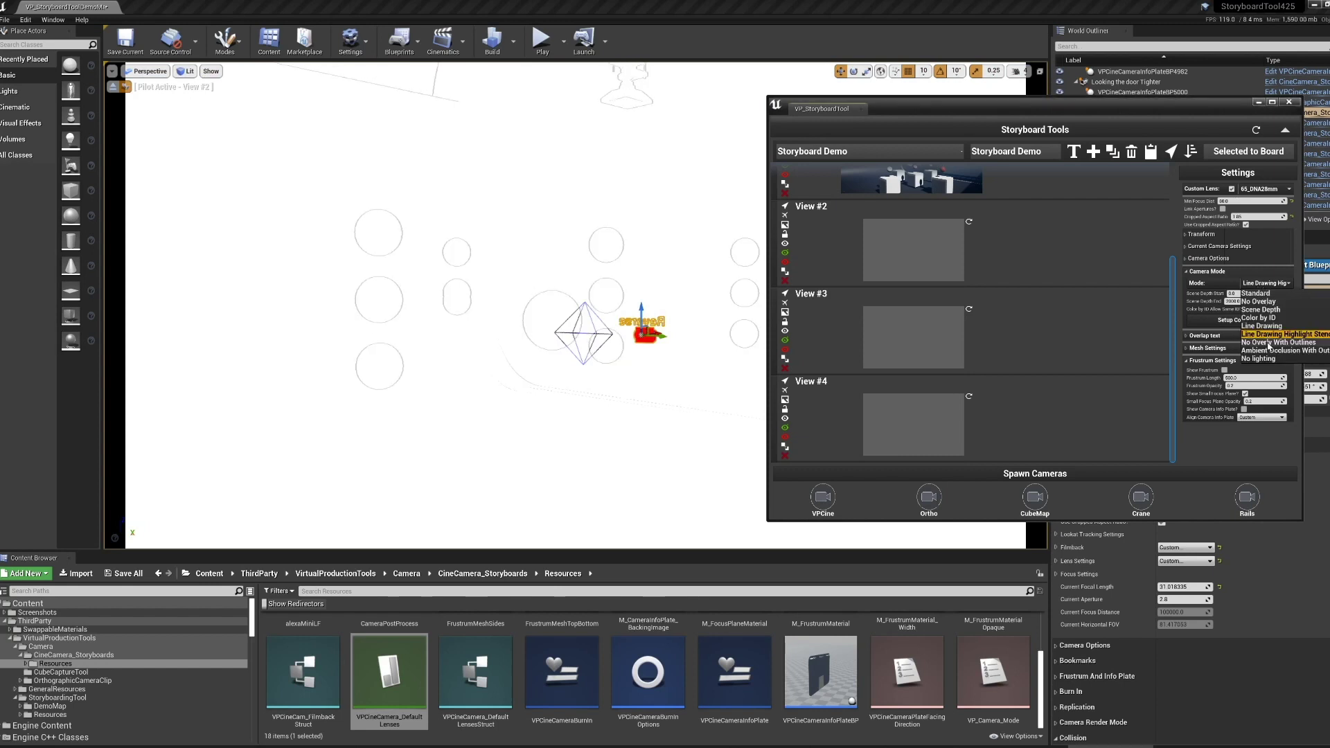
{"action": "left_click", "coordinate": [1269, 343]}
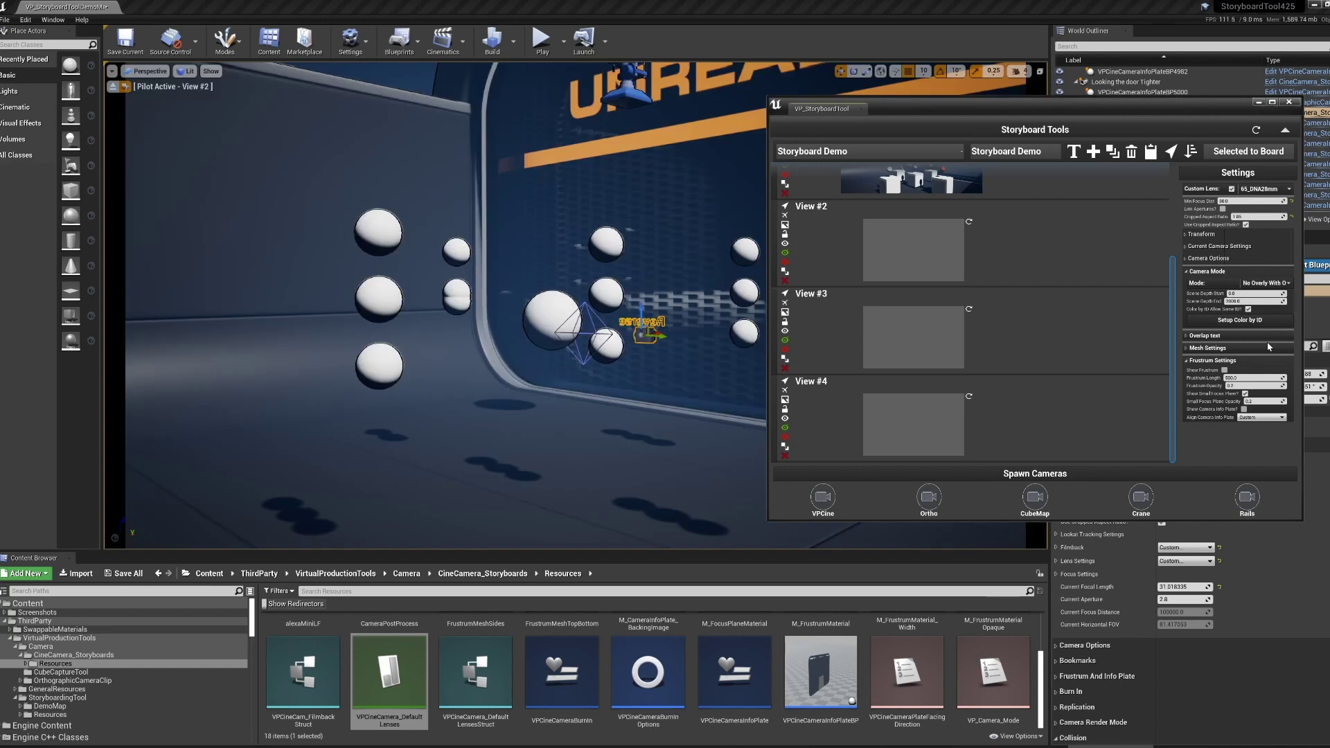
{"action": "left_click", "coordinate": [1267, 283]}
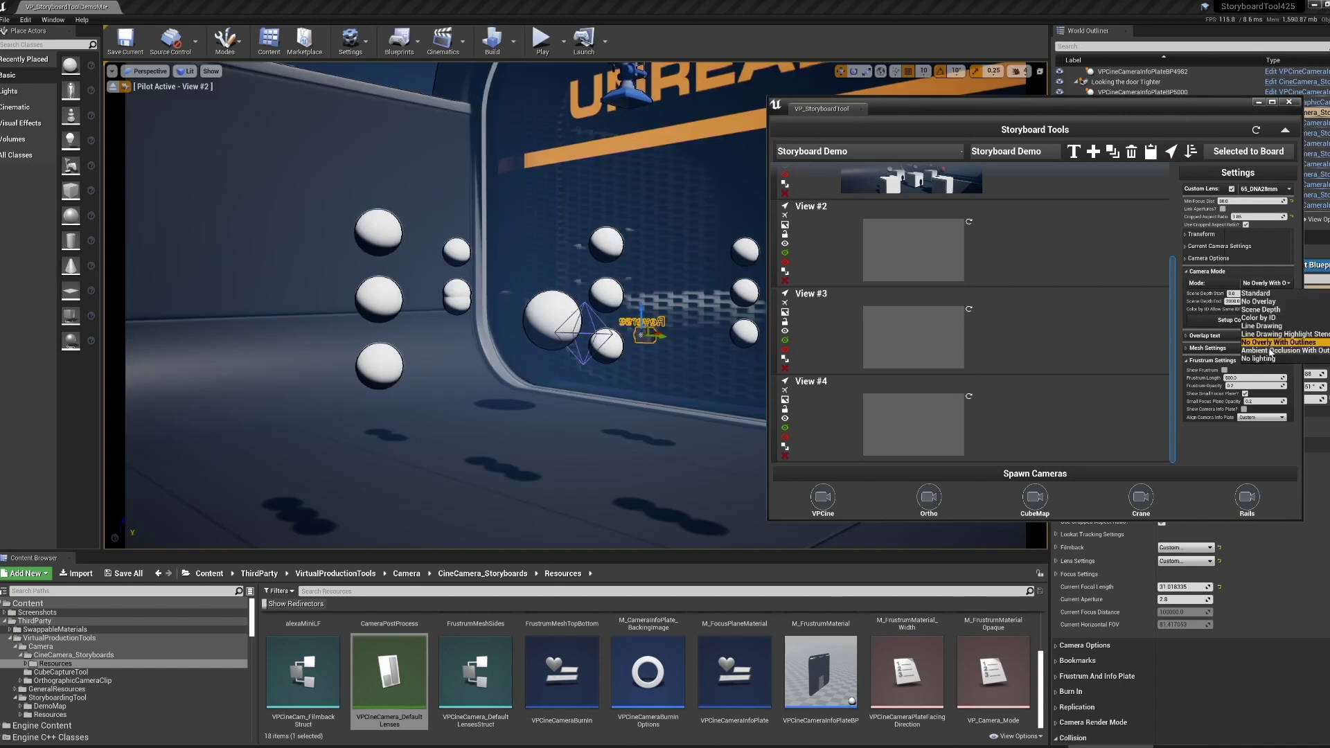
{"action": "left_click", "coordinate": [1271, 353]}
{"action": "left_click", "coordinate": [1267, 284]}
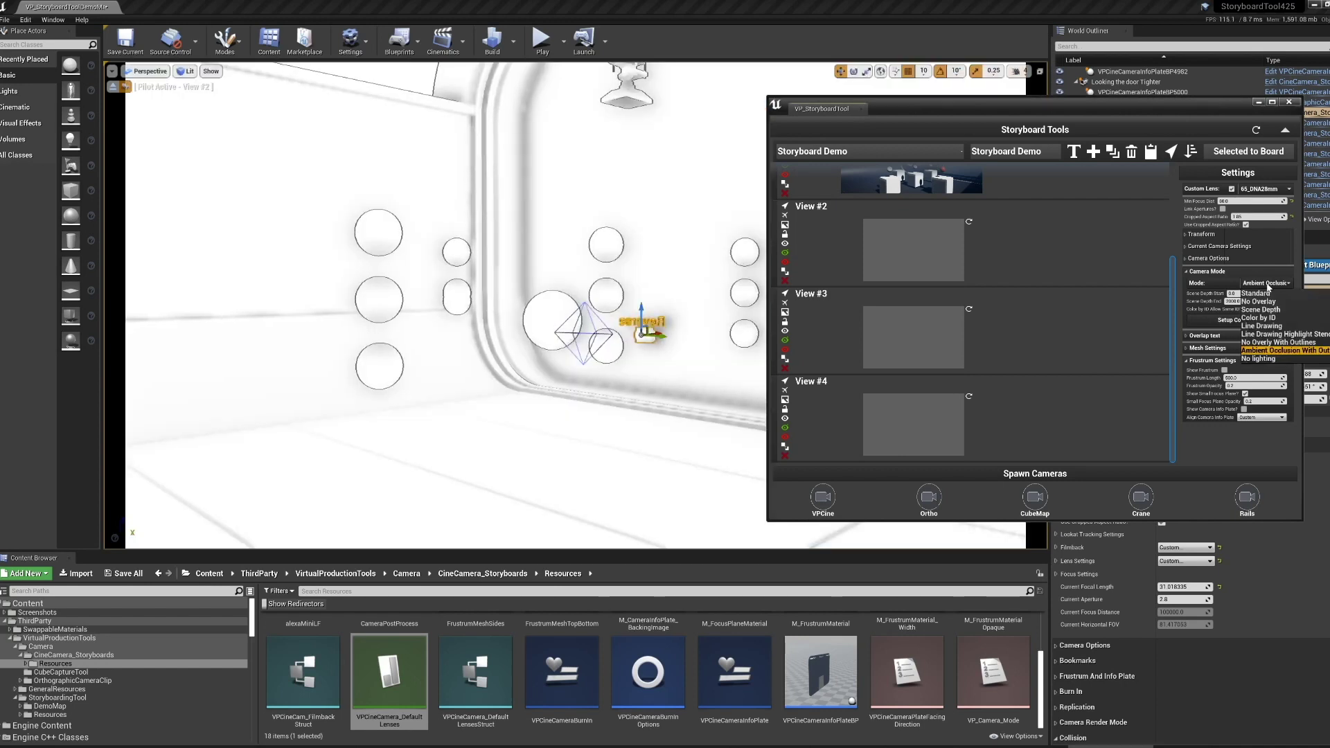
{"action": "left_click", "coordinate": [1265, 356]}
- Set the camera mode back to Standard and expand the camera's Mesh Settings
{"action": "left_click", "coordinate": [1266, 284]}
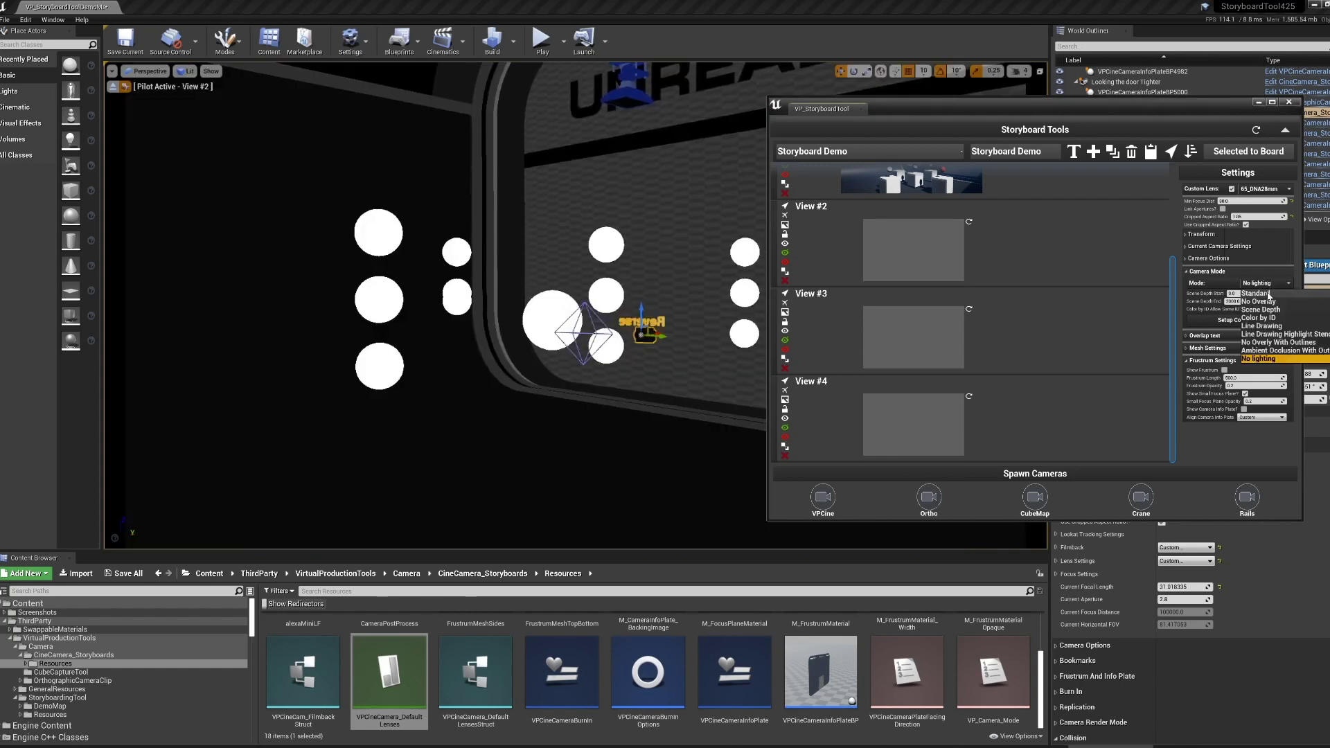
{"action": "left_click", "coordinate": [1267, 293]}
{"action": "left_click", "coordinate": [1186, 271]}
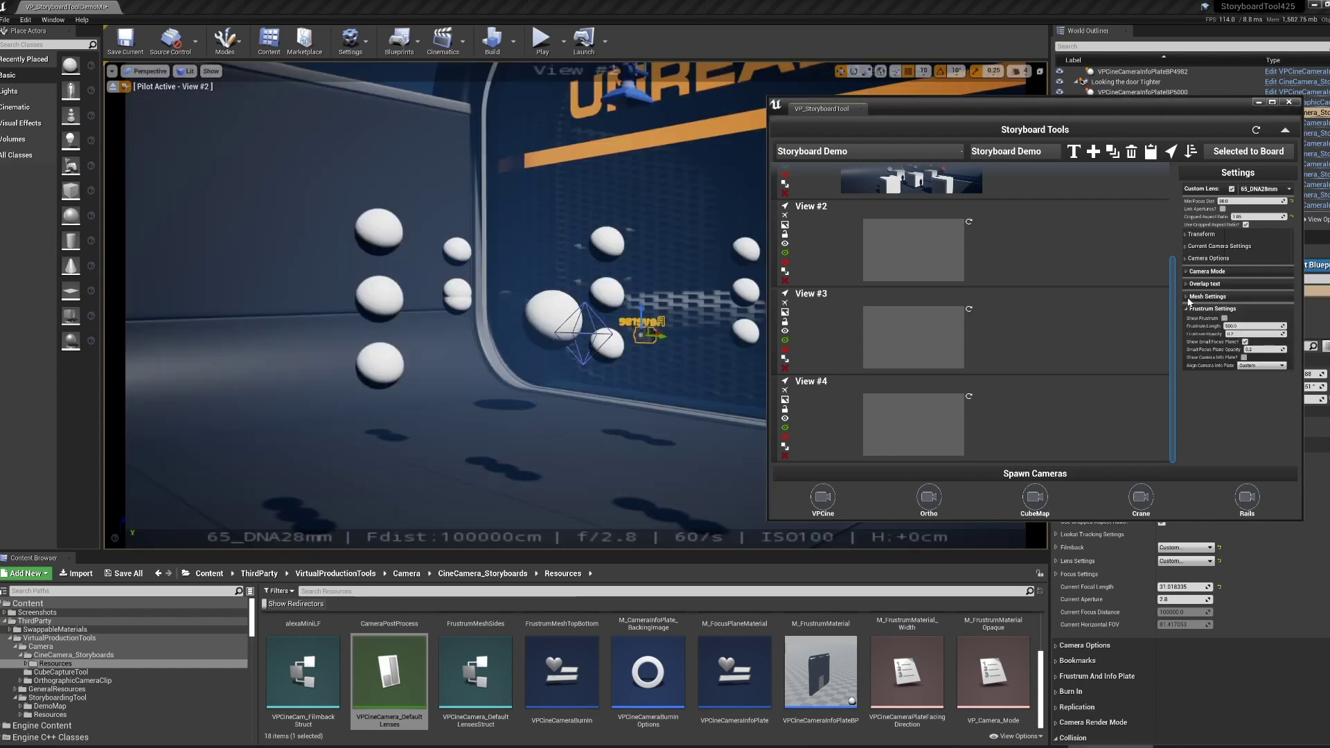
{"action": "left_click", "coordinate": [1187, 297]}
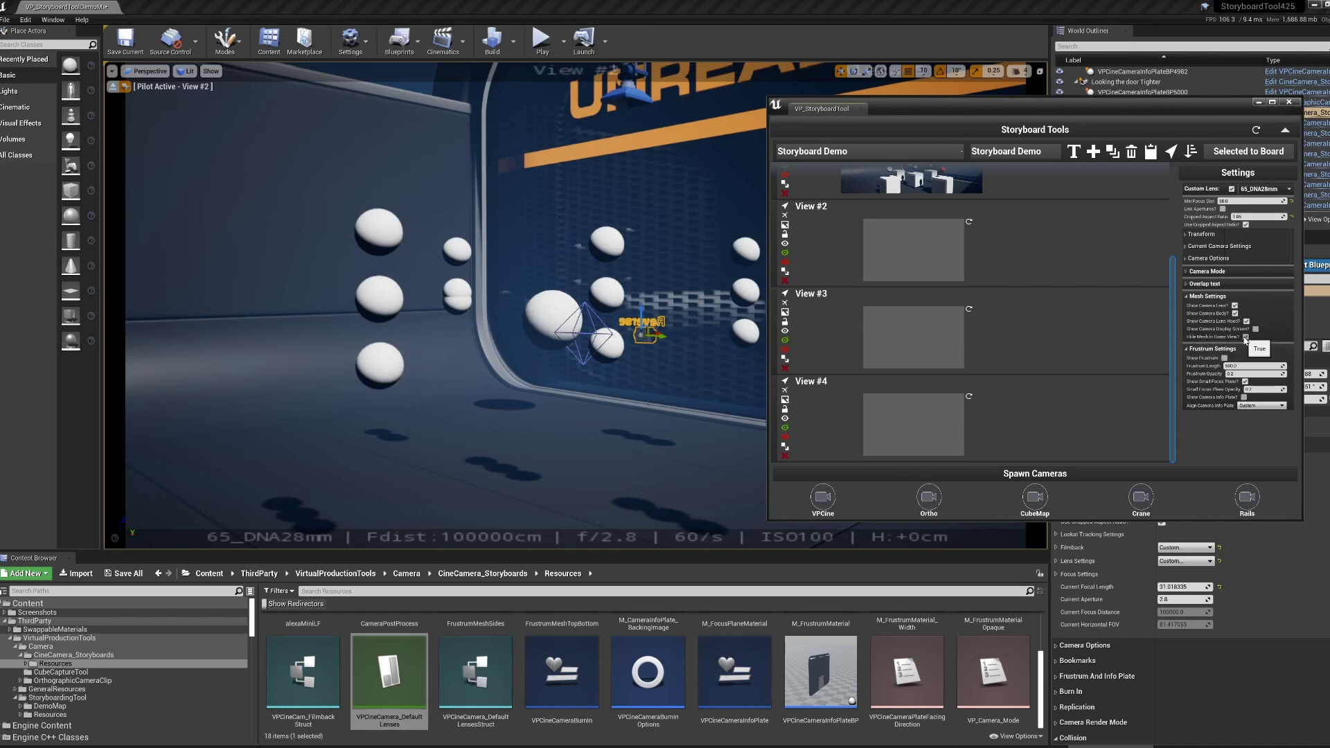
- Collapse the Mesh Settings, stop piloting View #2 and pull back to see its camera from outside
{"action": "left_click", "coordinate": [1196, 297]}
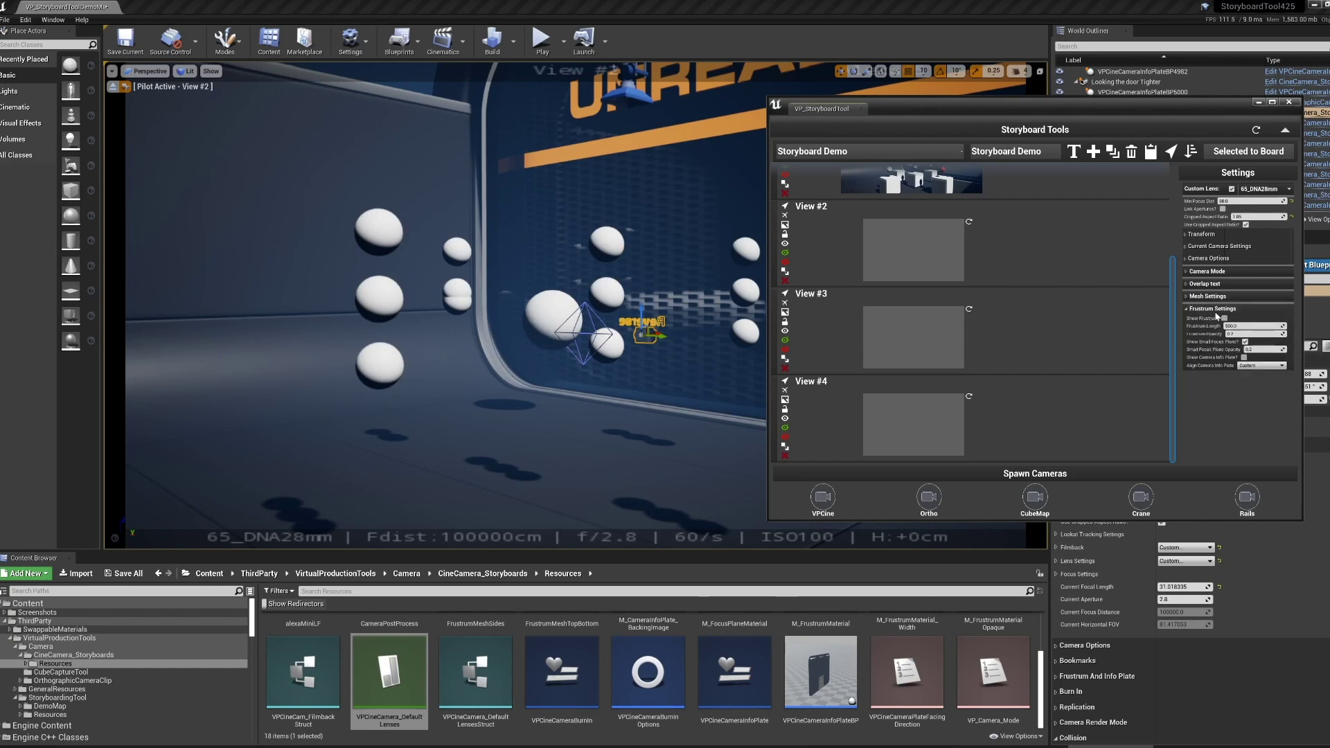
{"action": "left_click", "coordinate": [113, 87]}
{"action": "key", "text": "s"}
{"action": "right_click_drag", "start_coordinate": [323, 224], "coordinate": [388, 277]}
{"action": "right_click_drag", "start_coordinate": [296, 188], "coordinate": [296, 187]}
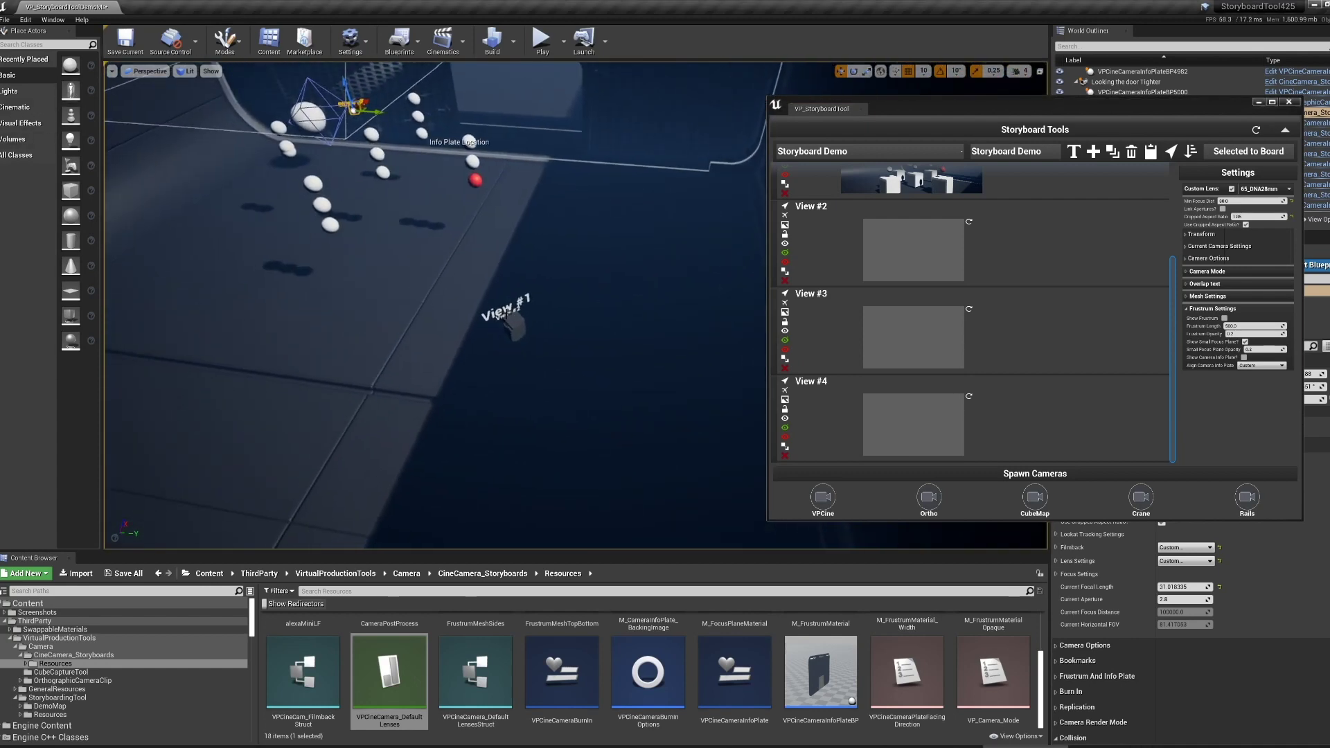
- Show View #2's frustum, shorten its frustum length and raise its frustum opacity
{"action": "left_click", "coordinate": [1224, 318]}
{"action": "right_click_drag", "start_coordinate": [443, 312], "coordinate": [444, 312]}
{"action": "right_click_drag", "start_coordinate": [591, 310], "coordinate": [591, 310]}
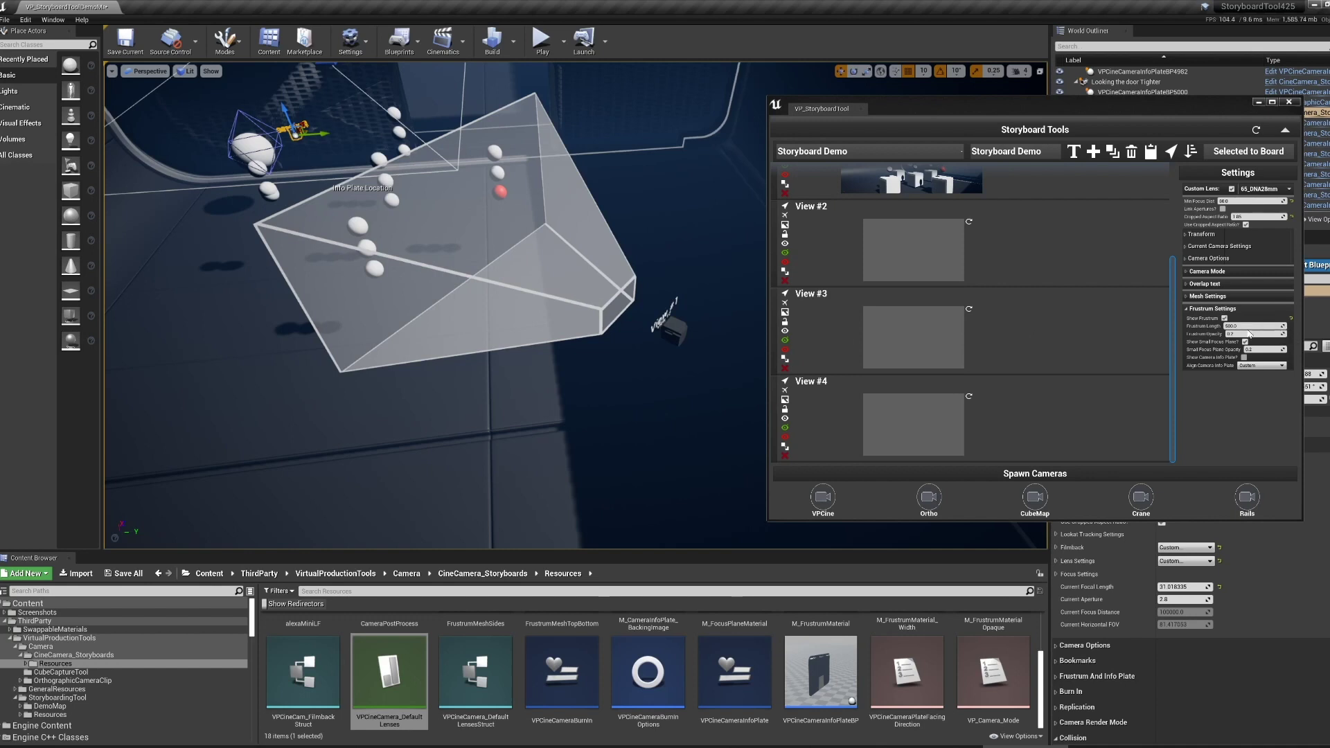
{"action": "mouse_move", "coordinate": [1250, 326]}
{"action": "left_mouse_down"}
{"action": "mouse_move", "coordinate": [1233, 327]}
{"action": "mouse_move", "coordinate": [1268, 326]}
{"action": "mouse_move", "coordinate": [1240, 326]}
{"action": "mouse_move", "coordinate": [1250, 346]}
{"action": "mouse_move", "coordinate": [1255, 334]}
{"action": "left_mouse_up"}
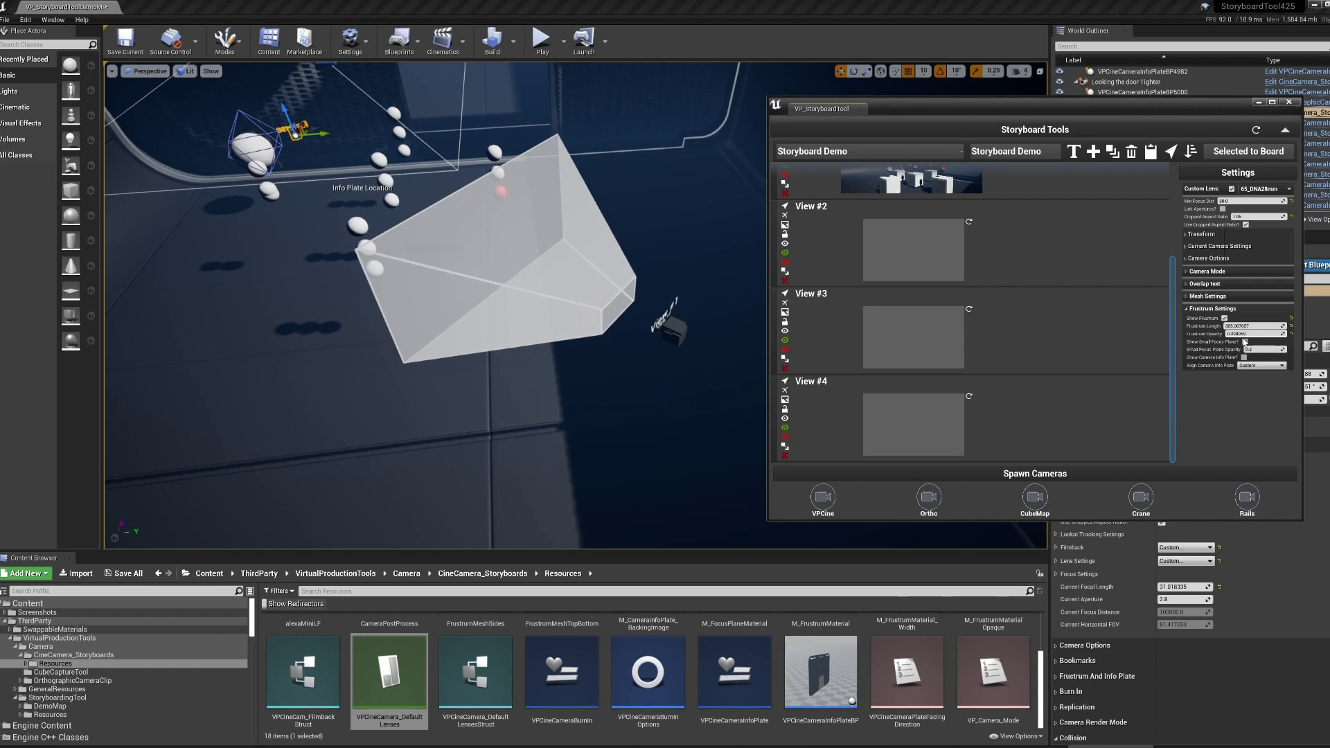
- Set View #2's manual focus distance to 100 cm in its current camera settings
{"action": "left_click", "coordinate": [1219, 246]}
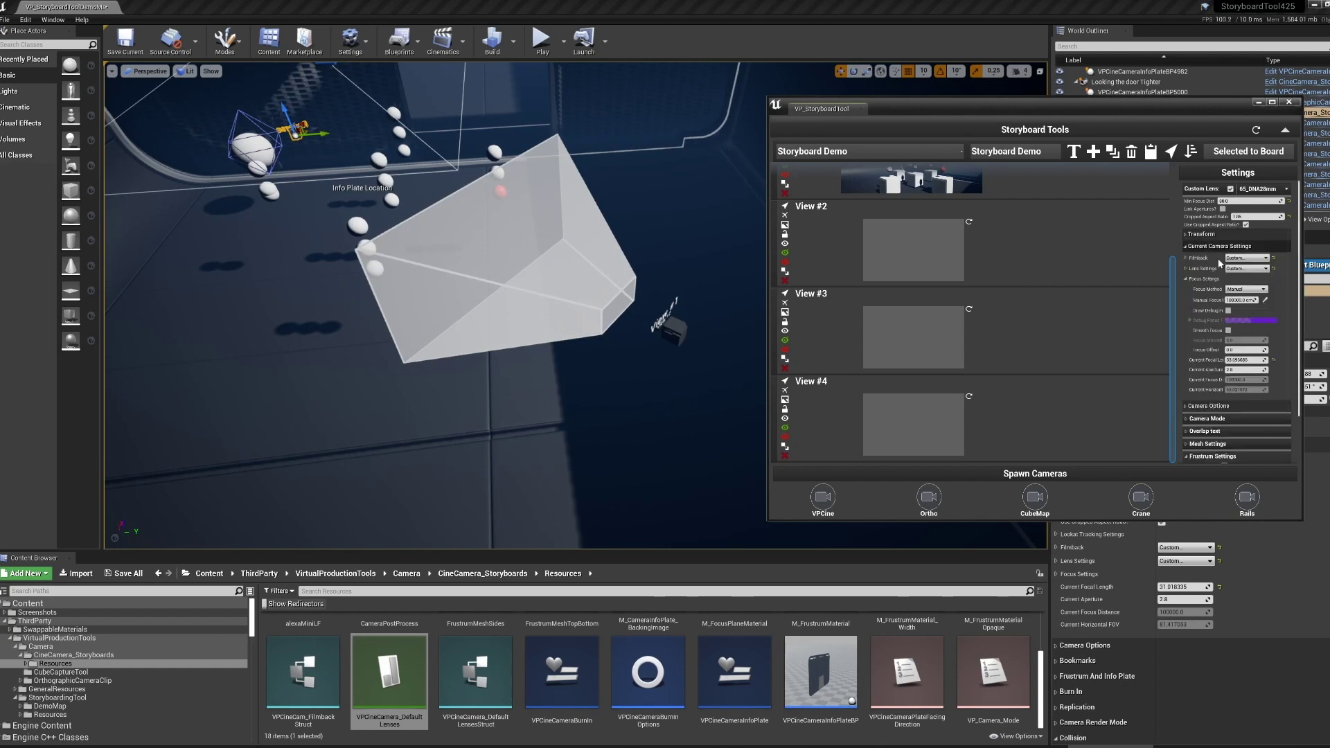
{"action": "left_click", "coordinate": [1243, 299]}
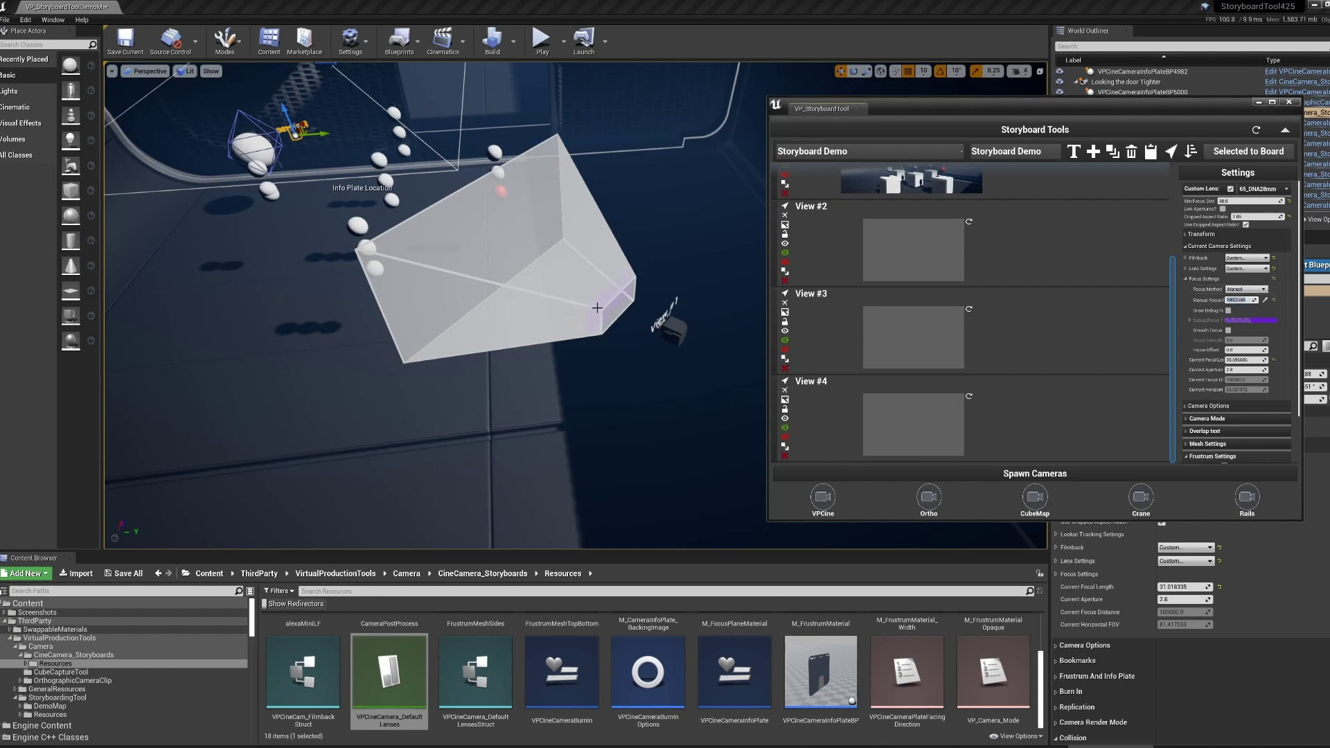
{"action": "scroll", "coordinate": [1252, 411], "scroll_direction": "down", "scroll_amount": 3}
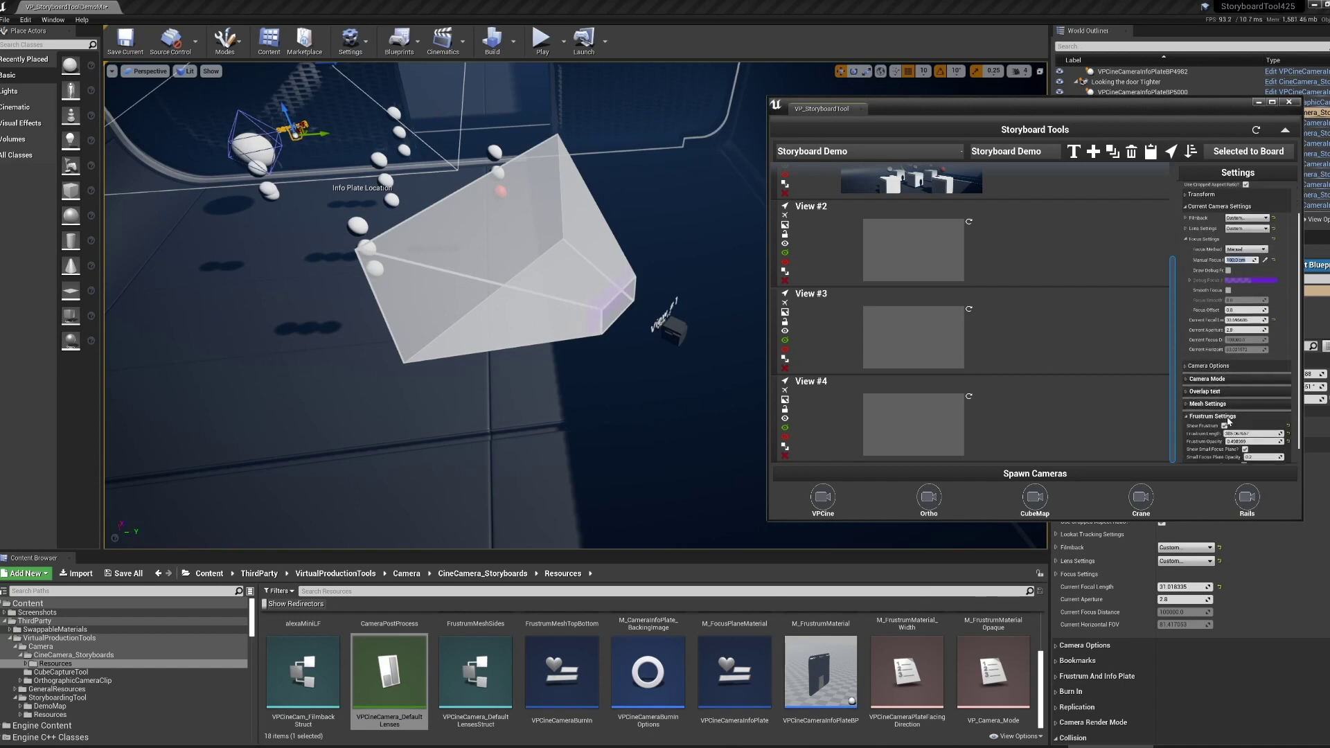
- Show View #2's camera info plate and try the Top World Aligned Horizontal and Top World Aligned Horizontal Flipped alignments
{"action": "left_click", "coordinate": [1244, 448]}
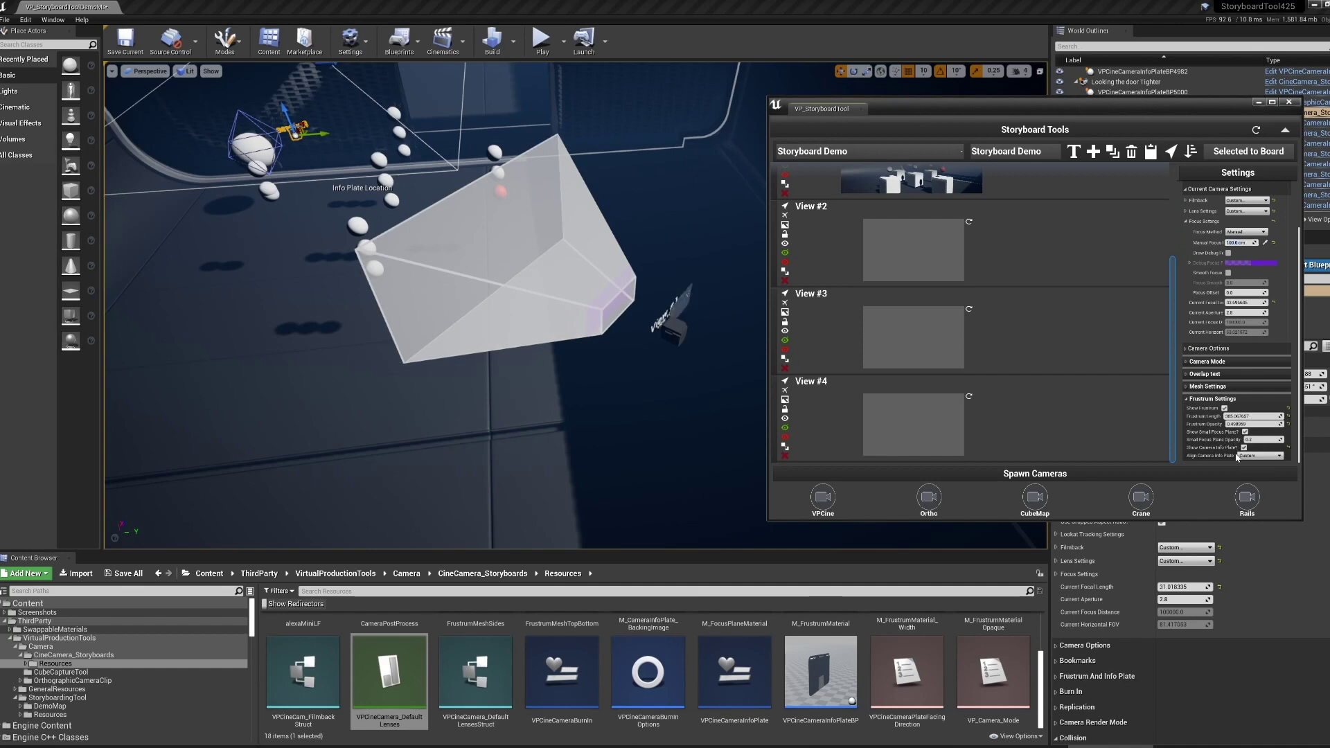
{"action": "left_click", "coordinate": [1249, 456]}
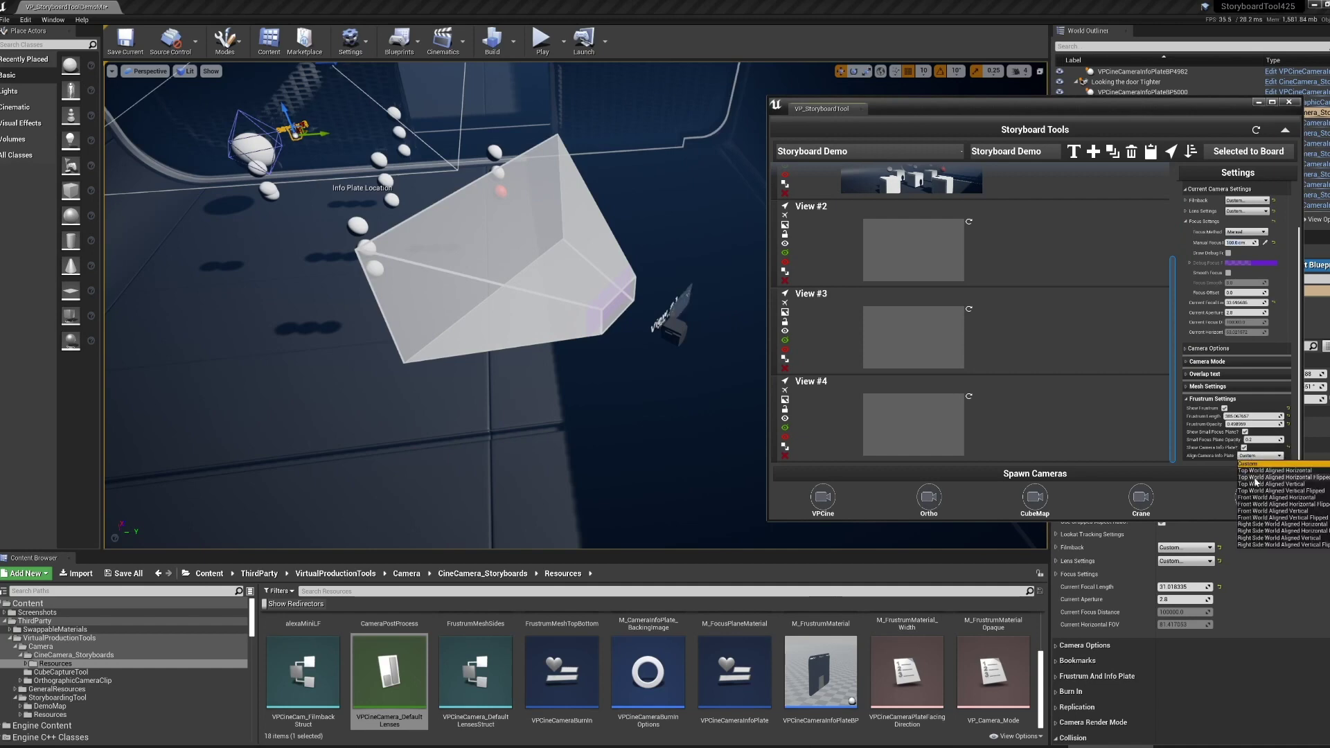
{"action": "left_click", "coordinate": [1255, 481]}
{"action": "right_click_drag", "start_coordinate": [692, 360], "coordinate": [911, 353]}
{"action": "key", "text": "w"}
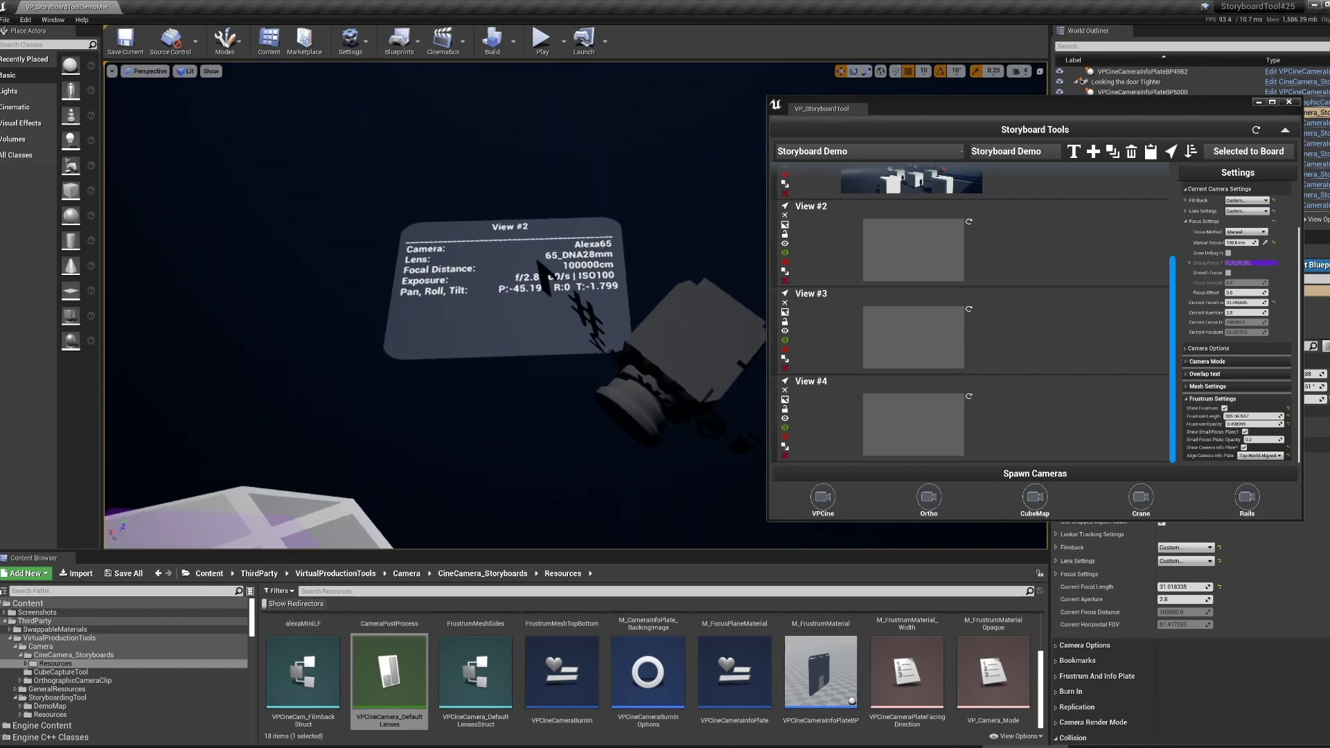
{"action": "left_click", "coordinate": [1261, 455]}
{"action": "left_click", "coordinate": [1263, 477]}
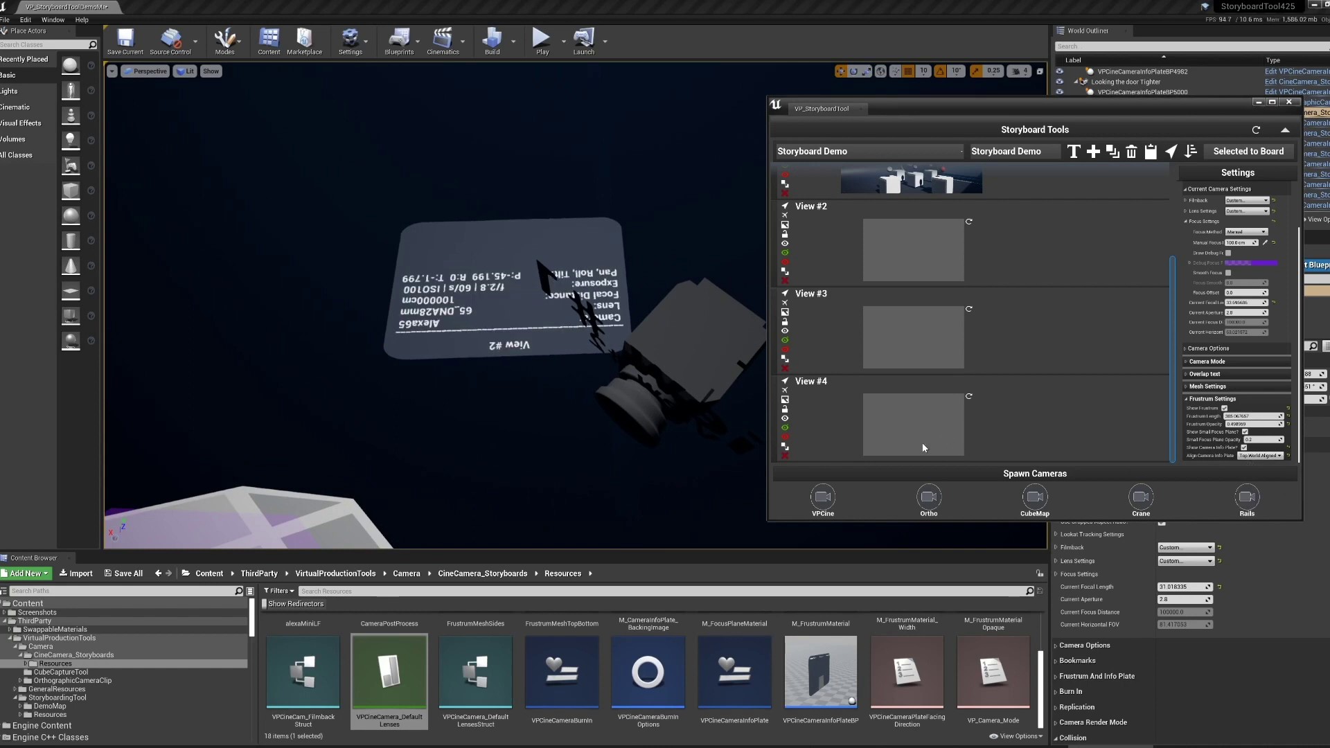
{"action": "right_click_drag", "start_coordinate": [536, 345], "coordinate": [786, 329]}
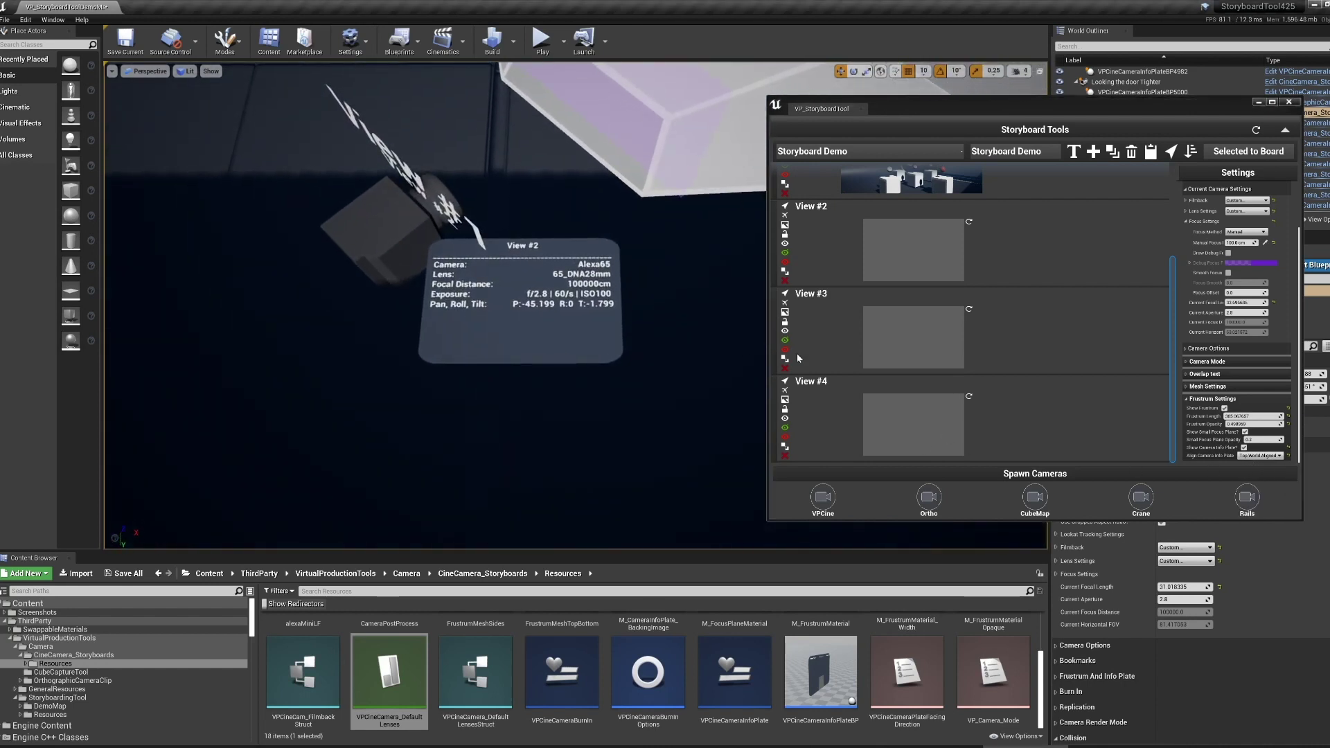
- Capture a storyboard thumbnail for View #2 and stop piloting its camera
{"action": "scroll", "coordinate": [842, 318], "scroll_direction": "up", "scroll_amount": 3}
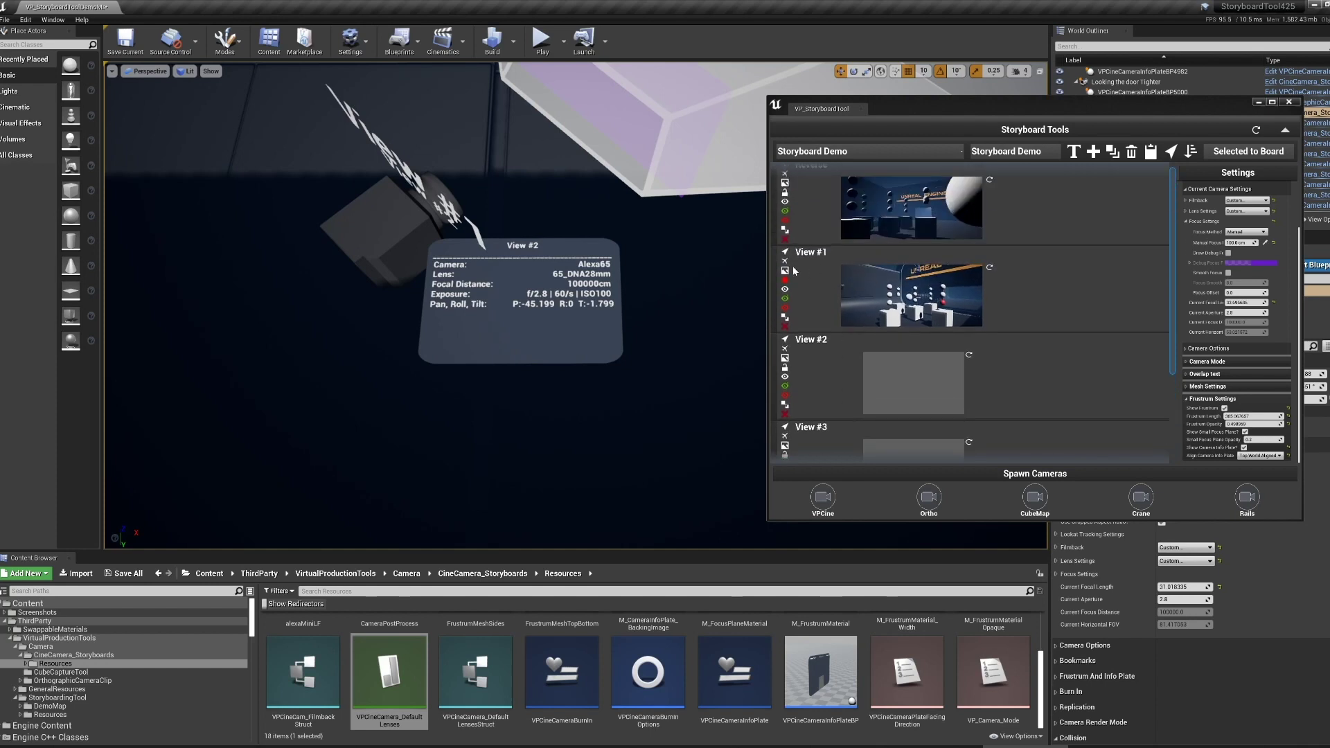
{"action": "left_click", "coordinate": [784, 358]}
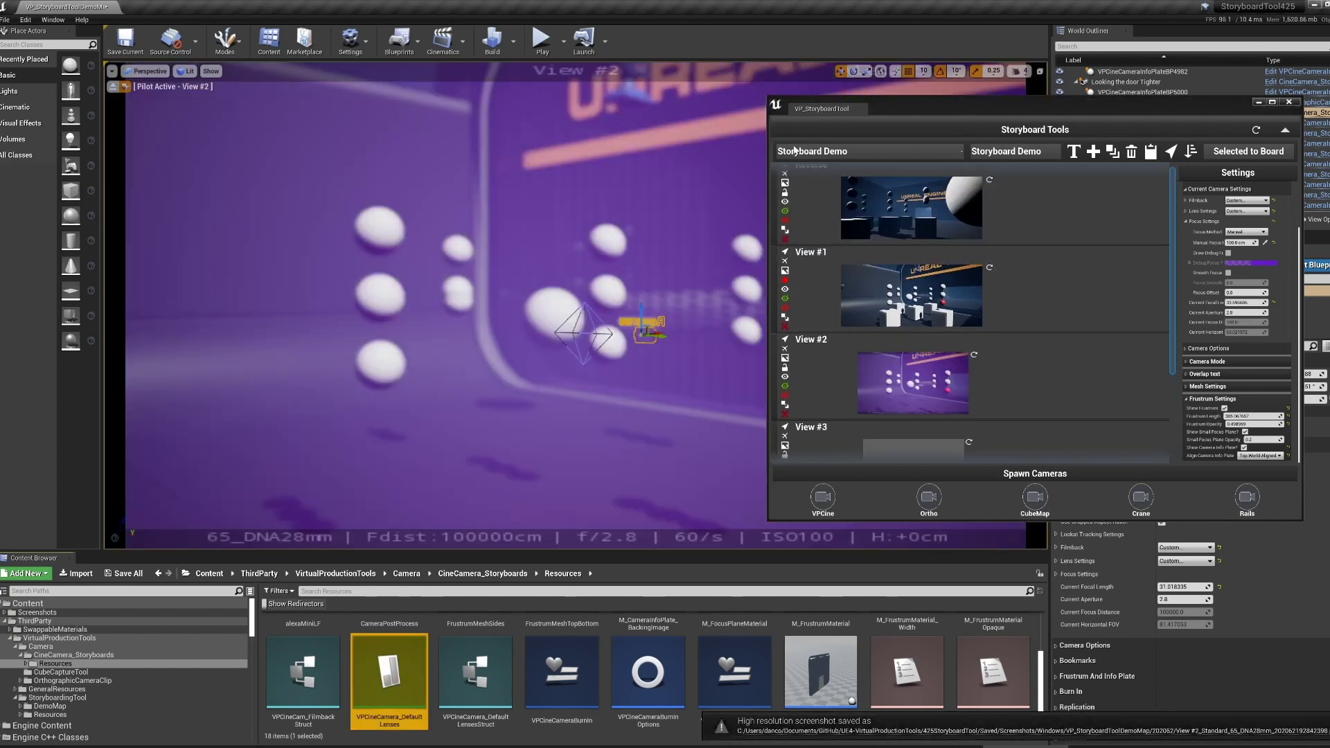
{"action": "left_click", "coordinate": [113, 86]}
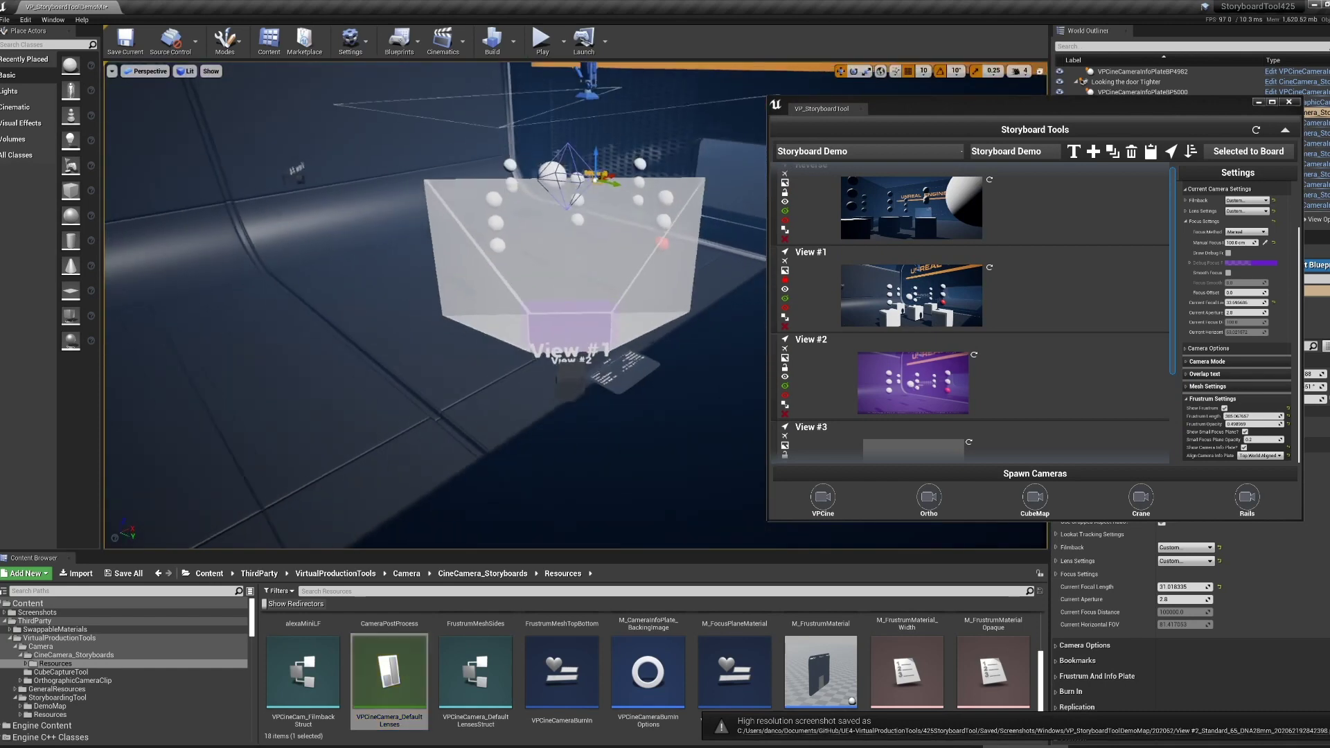
- Move in on View #2's info plate and align it as Top World Aligned Horizontal
{"action": "right_click_drag", "start_coordinate": [485, 304], "coordinate": [520, 377]}
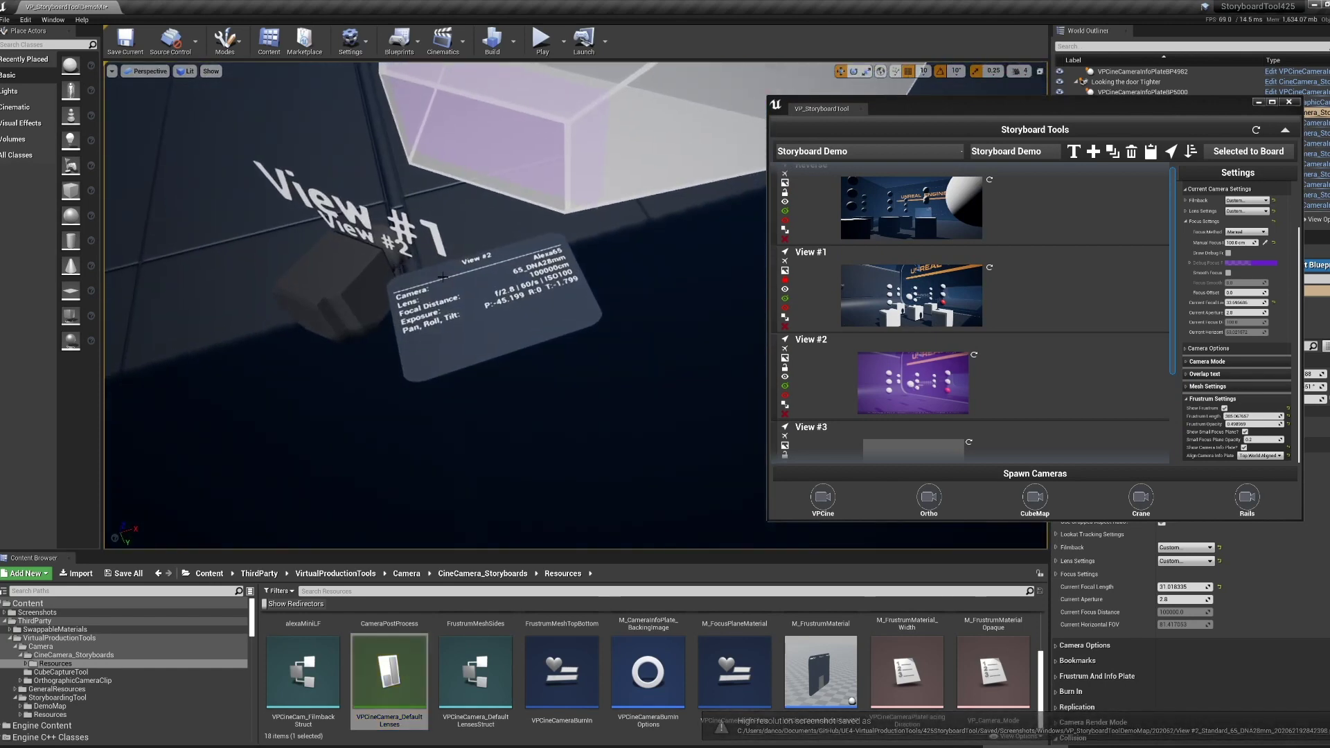
{"action": "left_click", "coordinate": [485, 305]}
{"action": "left_click", "coordinate": [1259, 456]}
{"action": "left_click", "coordinate": [1259, 470]}
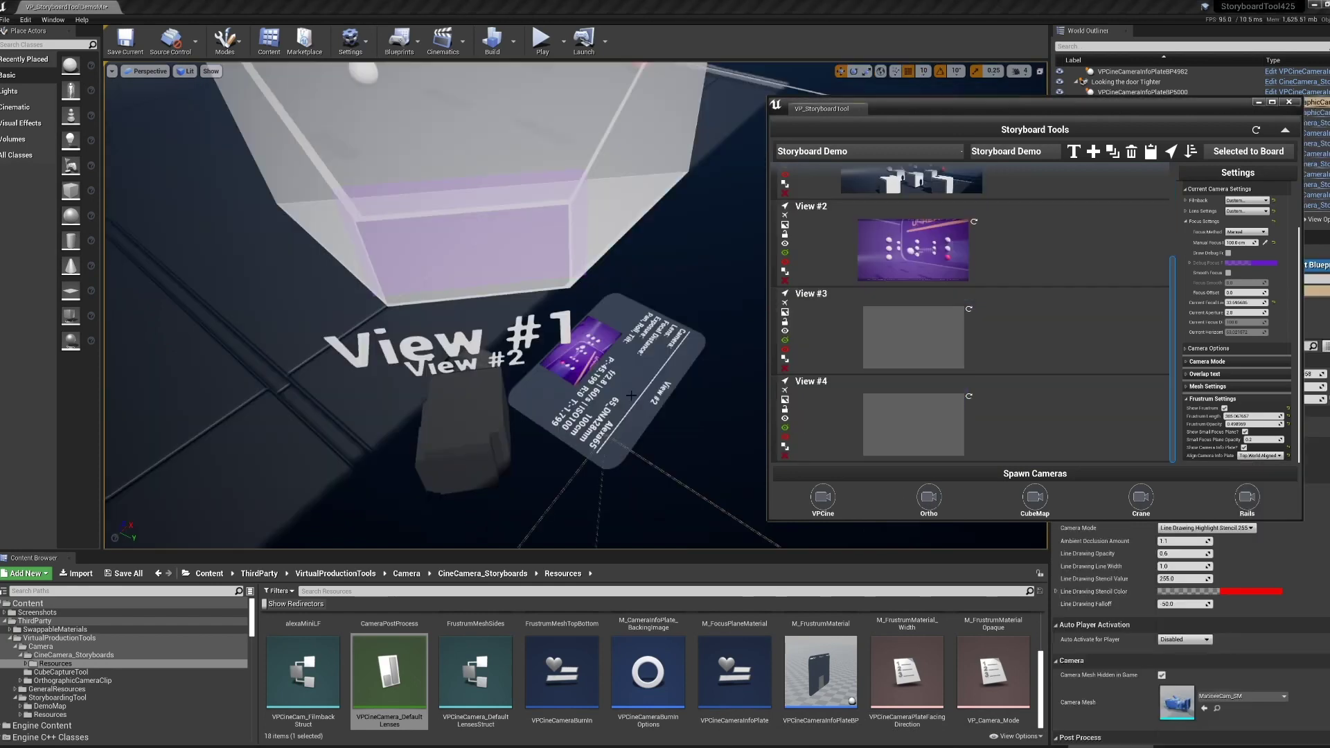
- Try spawning an Ortho camera, and pilot the orthographic camera already placed above the spheres
{"action": "left_click", "coordinate": [929, 498]}
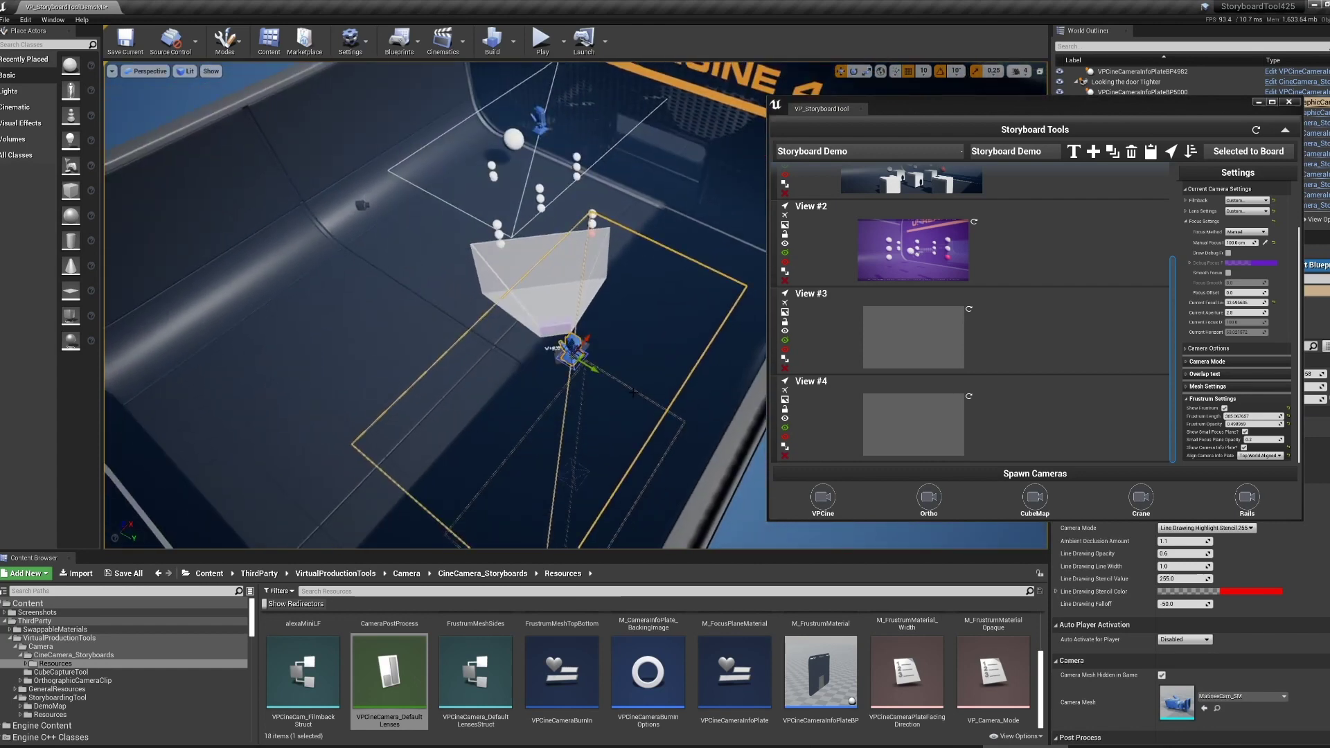
{"action": "left_click", "coordinate": [634, 221]}
{"action": "left_click", "coordinate": [634, 220]}
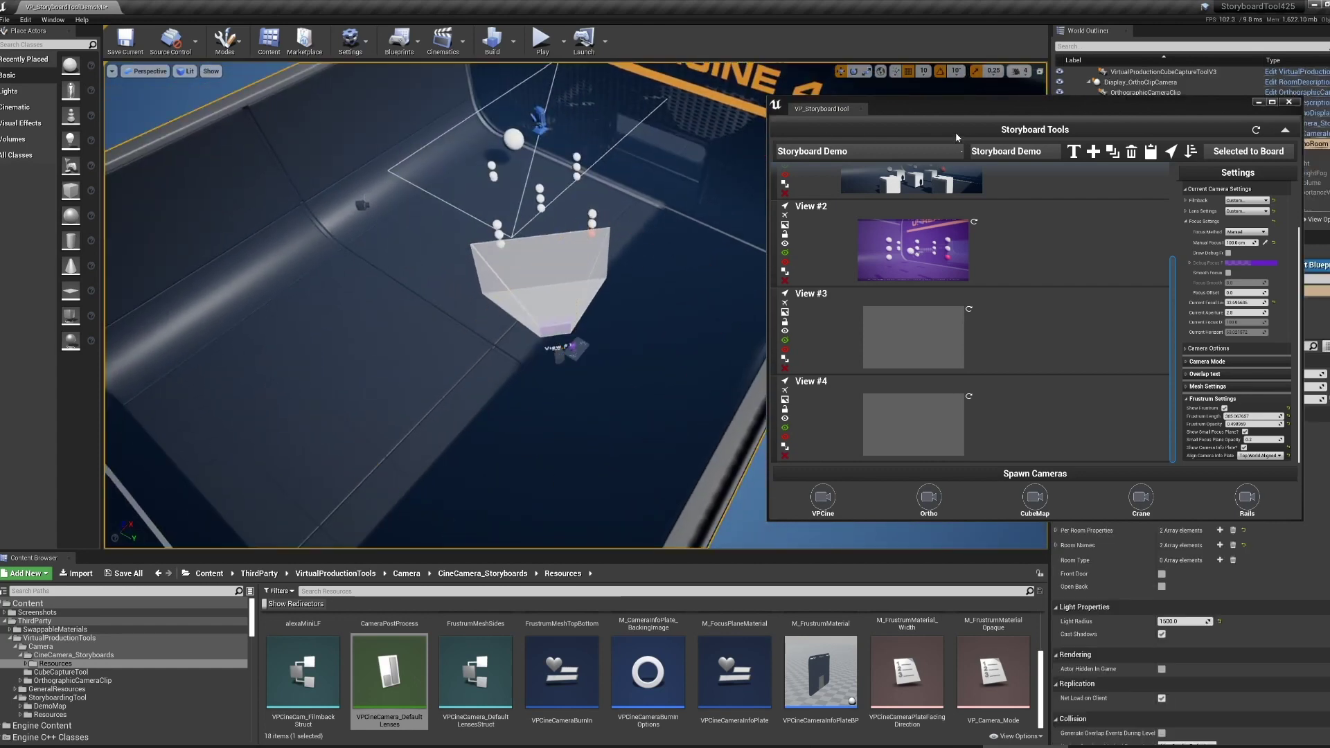
{"action": "left_click", "coordinate": [537, 116]}
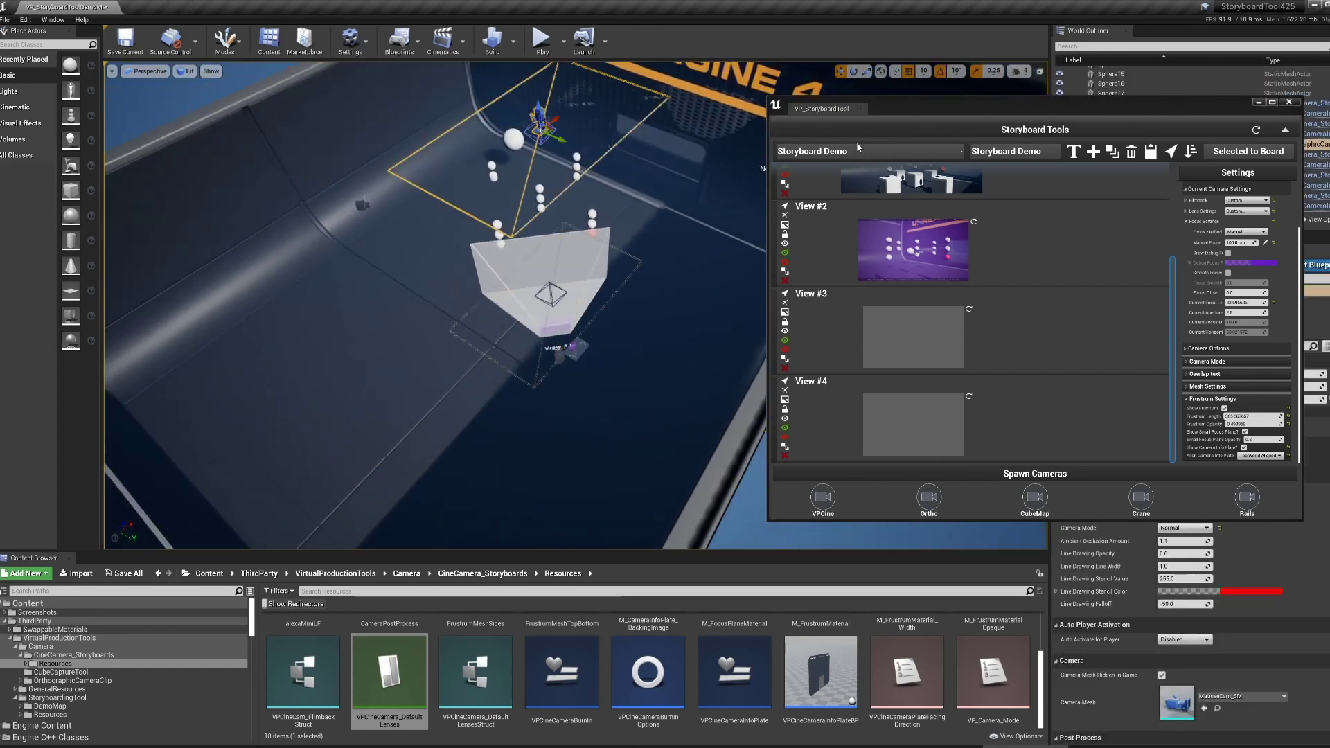
{"action": "right_click", "coordinate": [539, 112]}
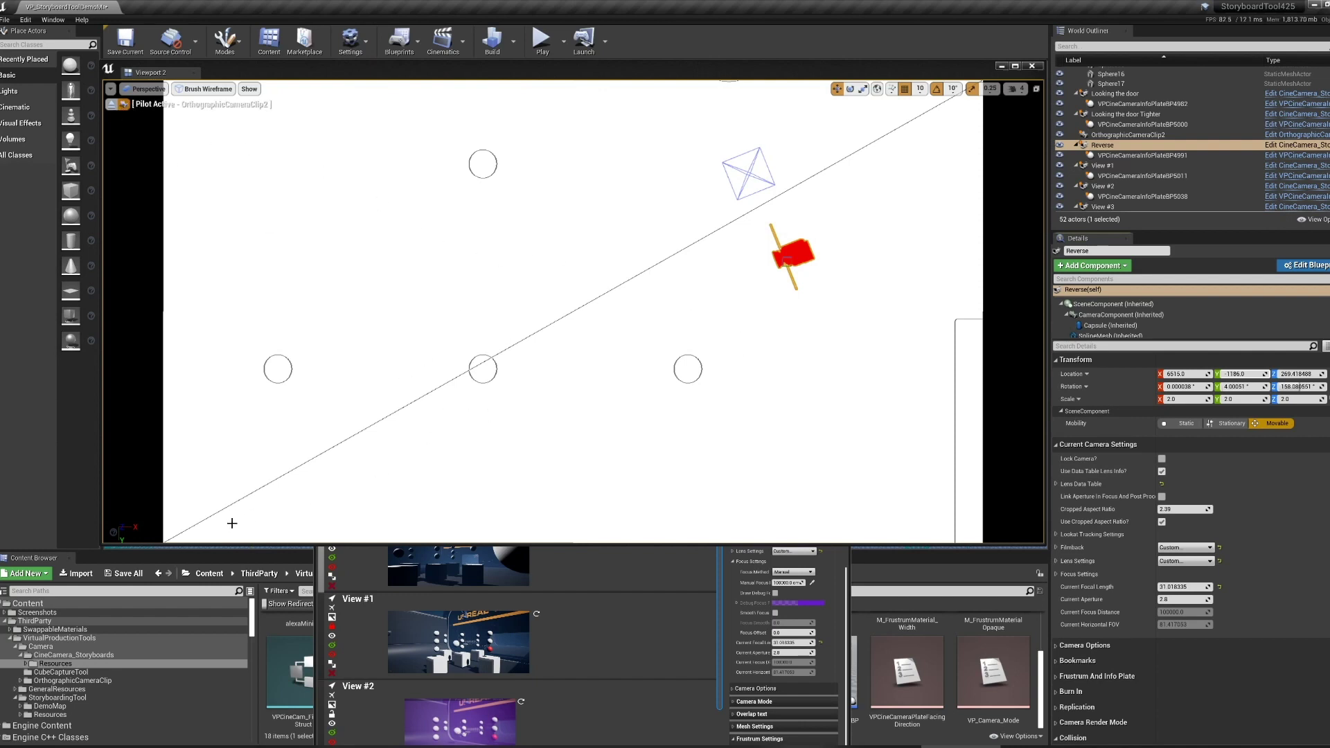
- Stop piloting the orthographic camera, switch the viewport to game view and select OrthographicCameraClip2
{"action": "left_click", "coordinate": [112, 104]}
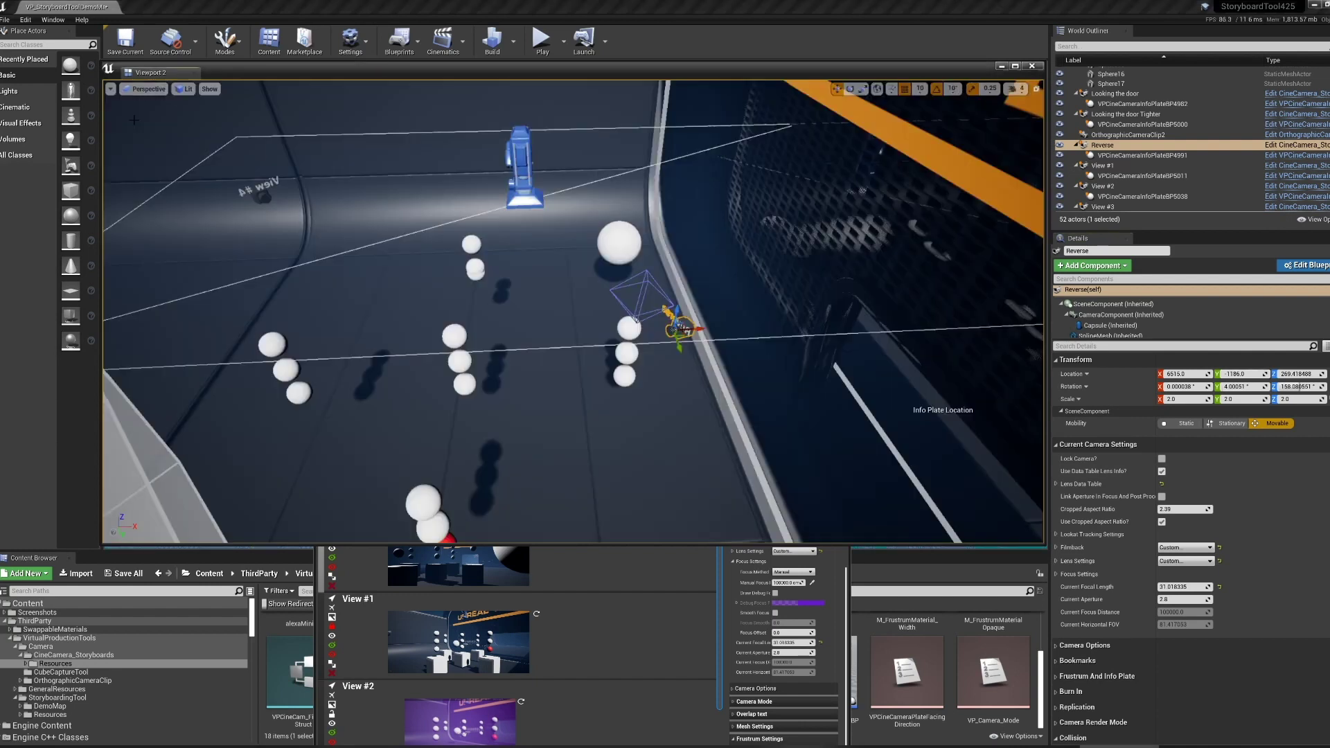
{"action": "left_click", "coordinate": [518, 296]}
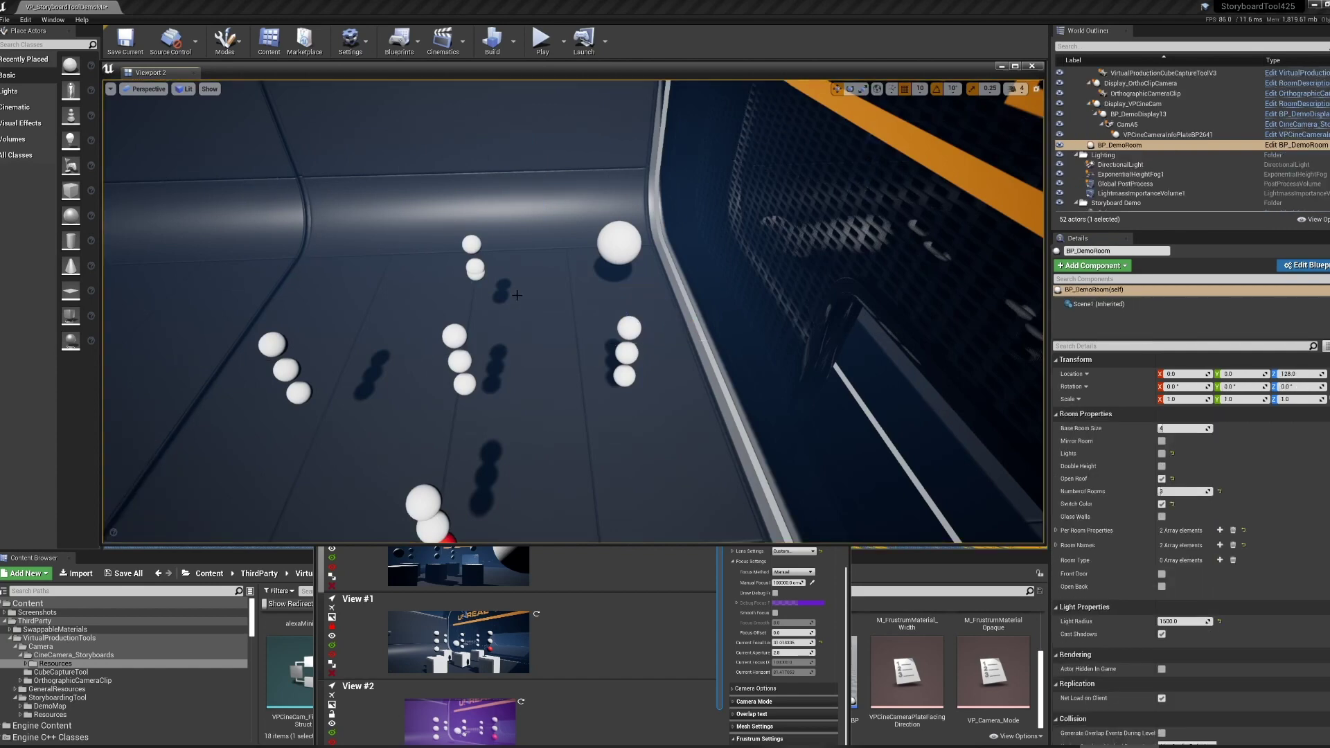
{"action": "key", "text": "g"}
{"action": "left_click", "coordinate": [529, 189]}
{"action": "key", "text": "g"}
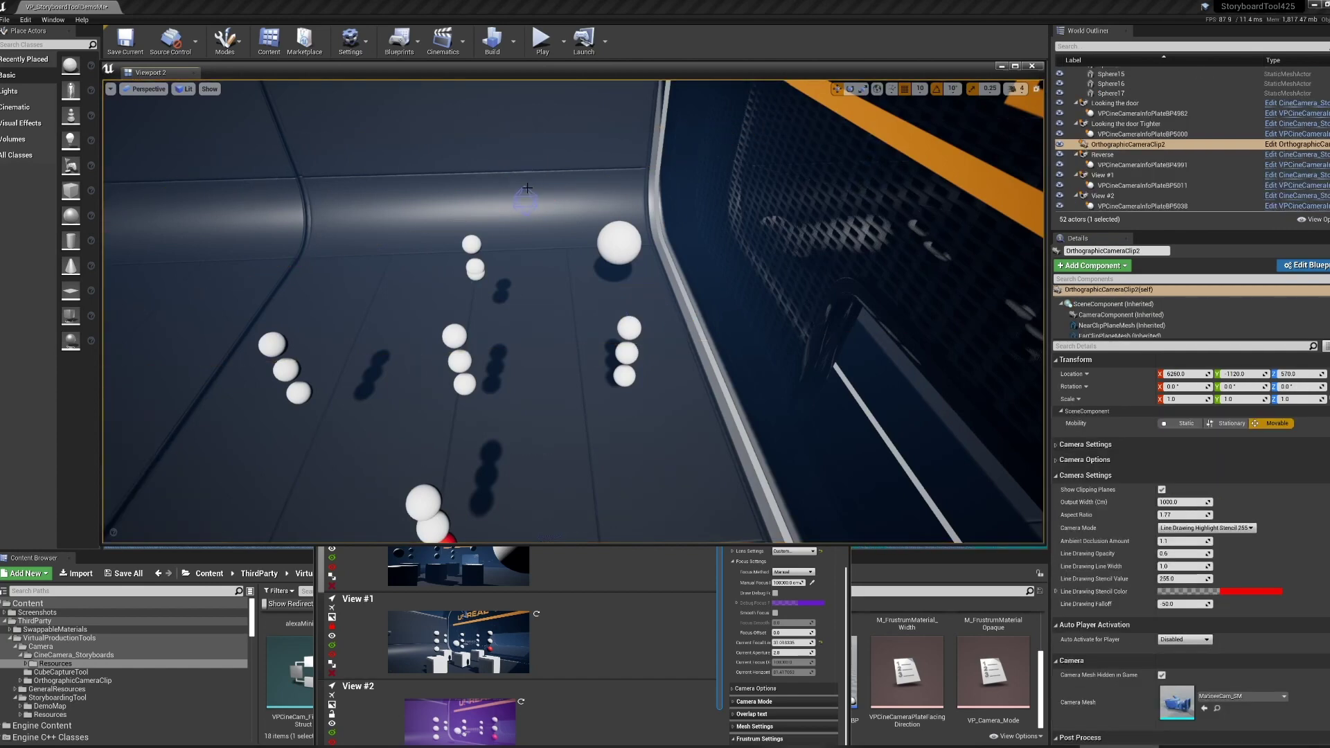
- Look through the placed camera OrthographicCameraClip2 in the viewport
{"action": "left_click", "coordinate": [165, 90]}
{"action": "mouse_move", "coordinate": [177, 205]}
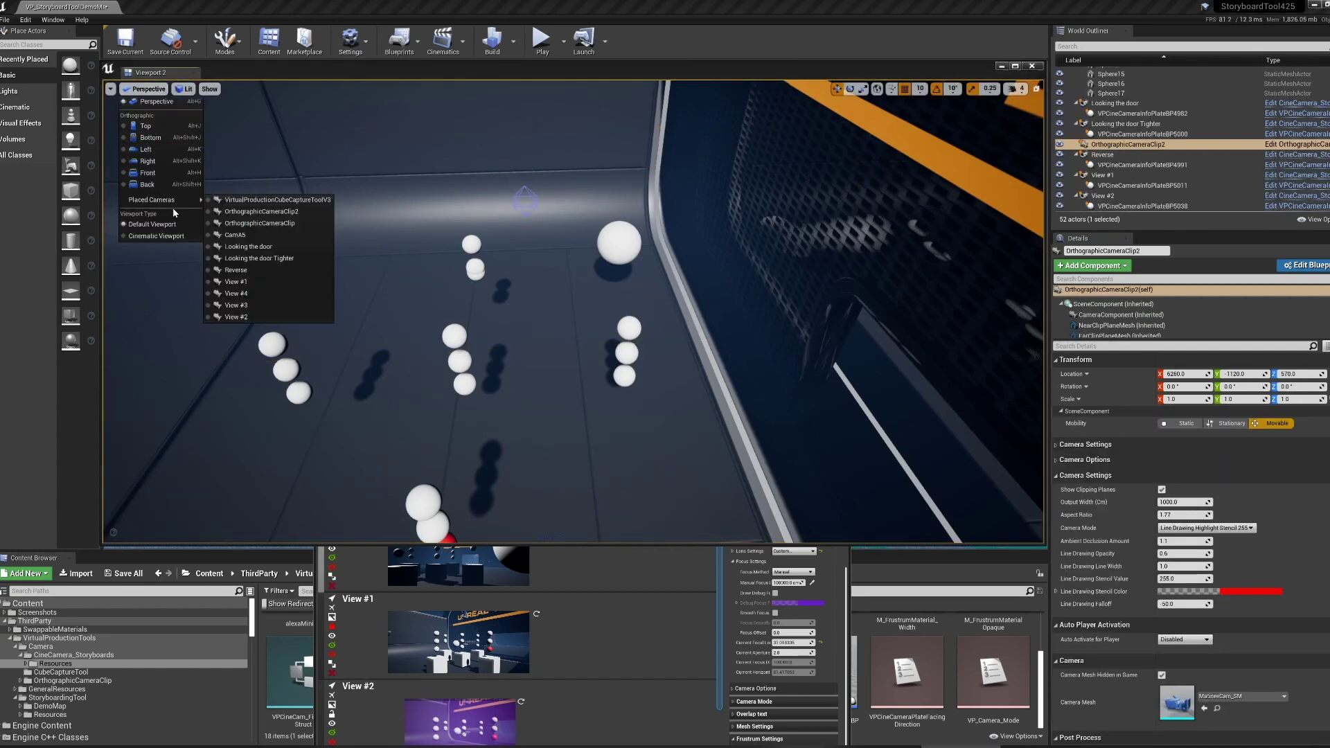
{"action": "left_click", "coordinate": [262, 211]}
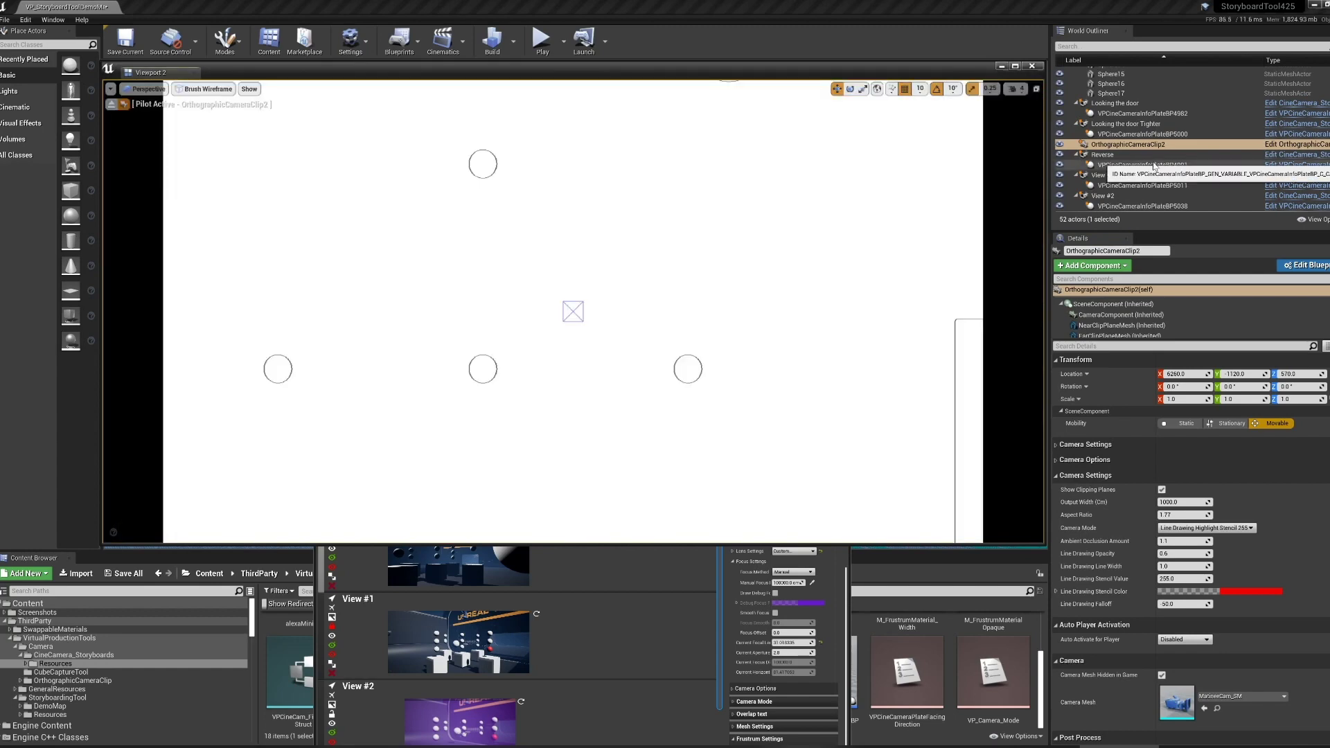
- Select the Reverse camera, filter its details by "game" and turn off Hide Mesh in Game View
{"action": "left_click", "coordinate": [1115, 155]}
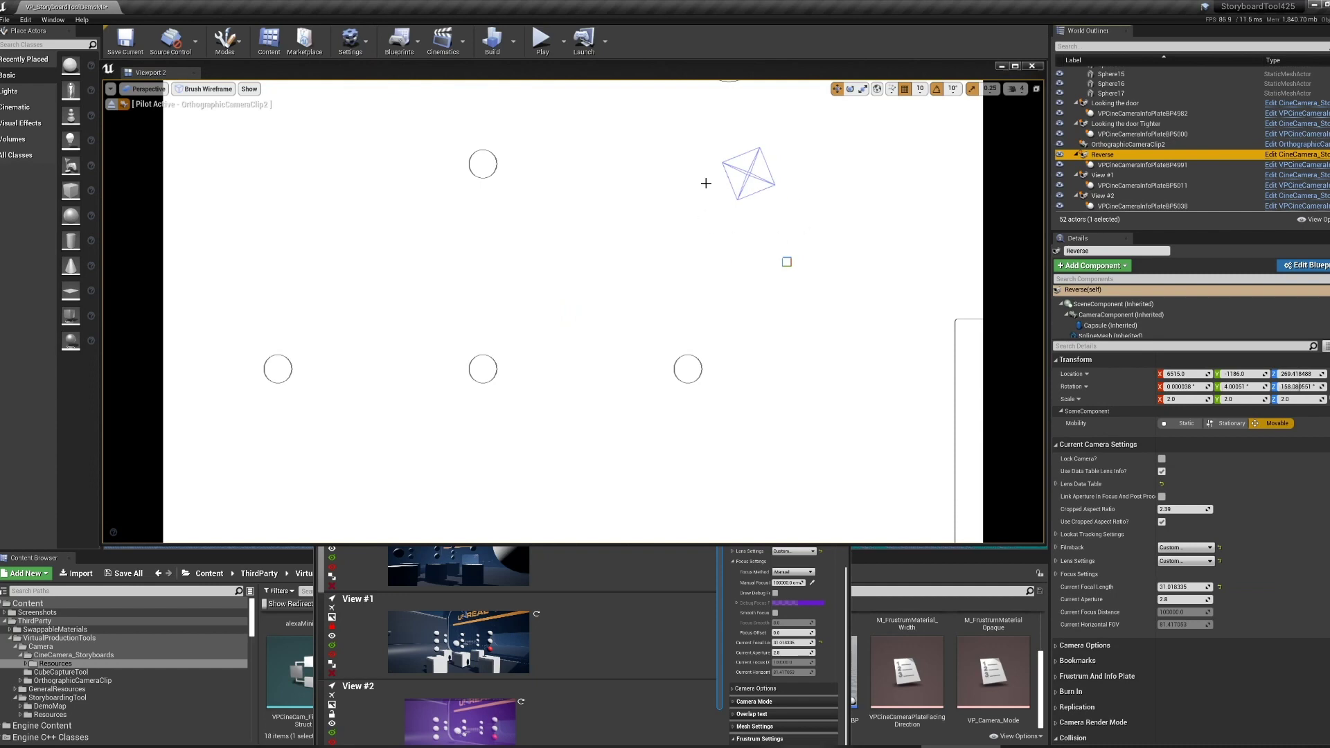
{"action": "left_click", "coordinate": [1127, 345]}
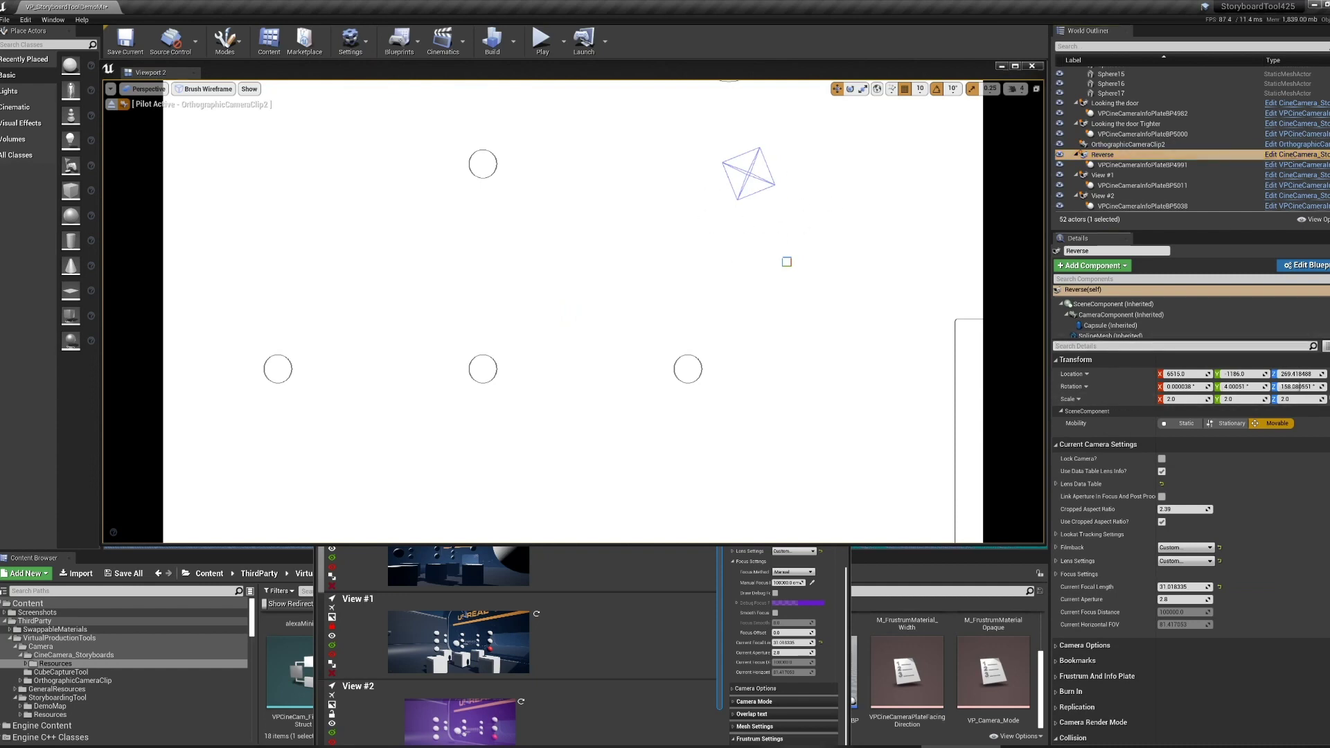
{"action": "type", "text": "gam"}
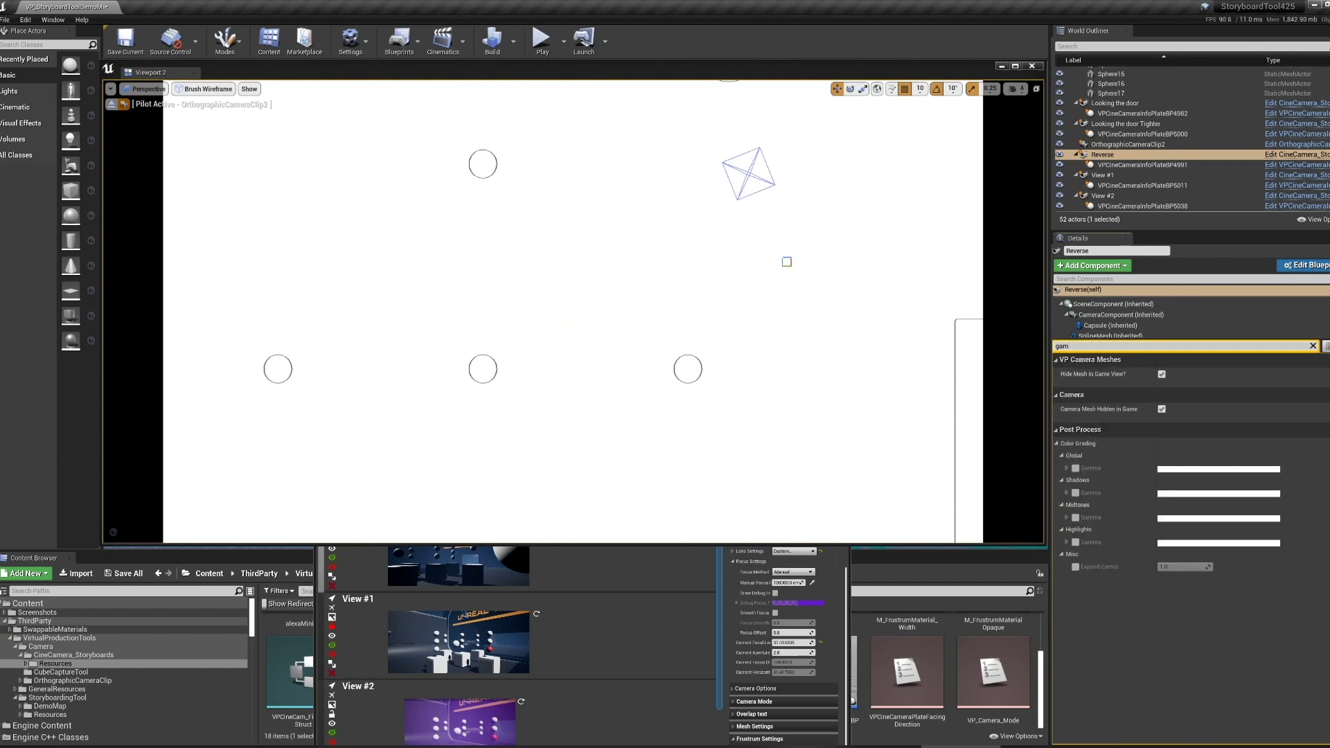
{"action": "type", "text": "e"}
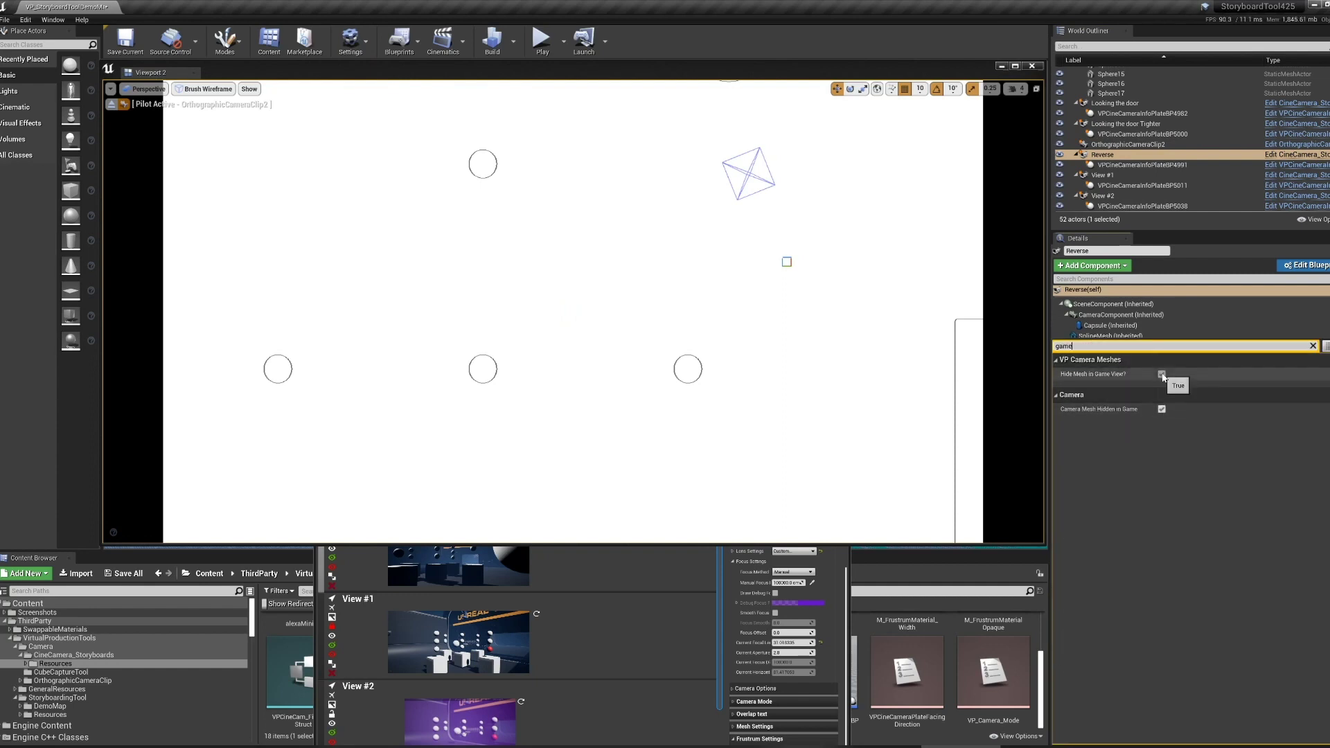
{"action": "left_click", "coordinate": [1162, 374]}
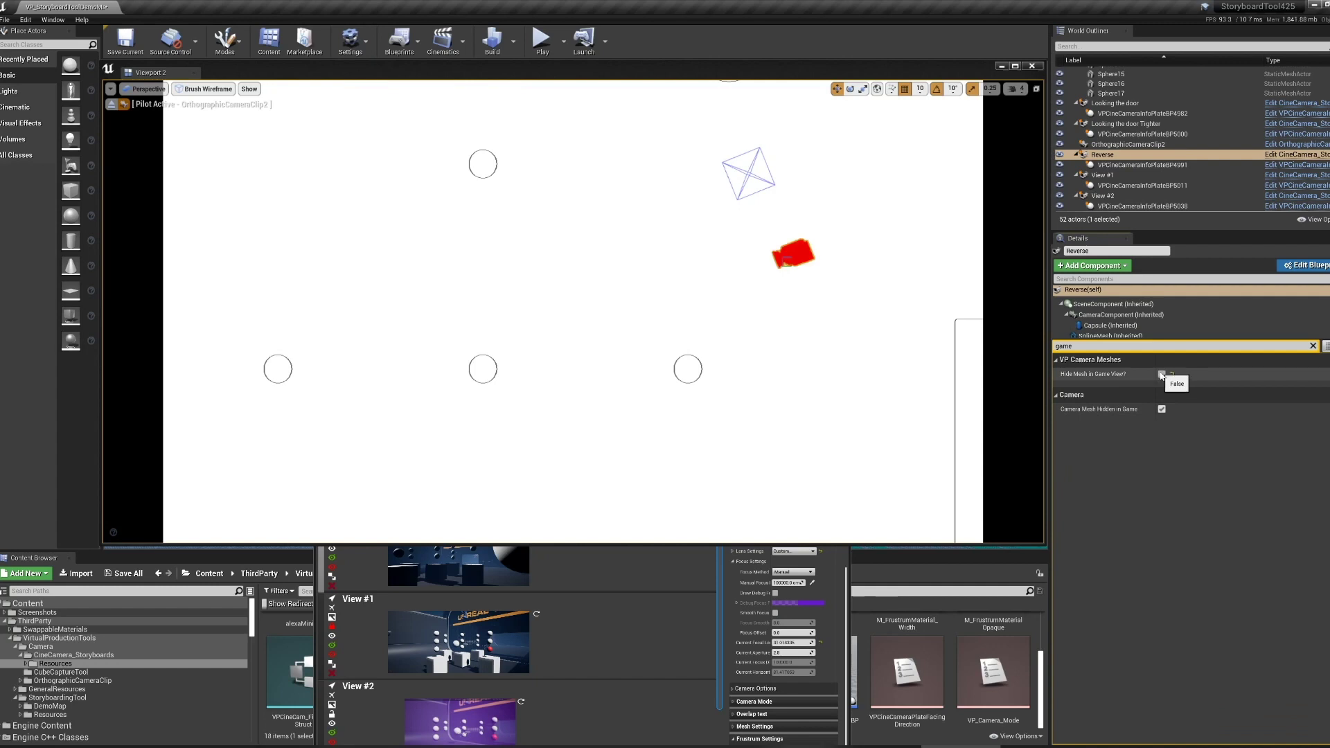
- Filter the Reverse camera's details by "fru" to reach its frustum properties
{"action": "left_click", "coordinate": [1290, 356]}
{"action": "left_click", "coordinate": [1289, 351]}
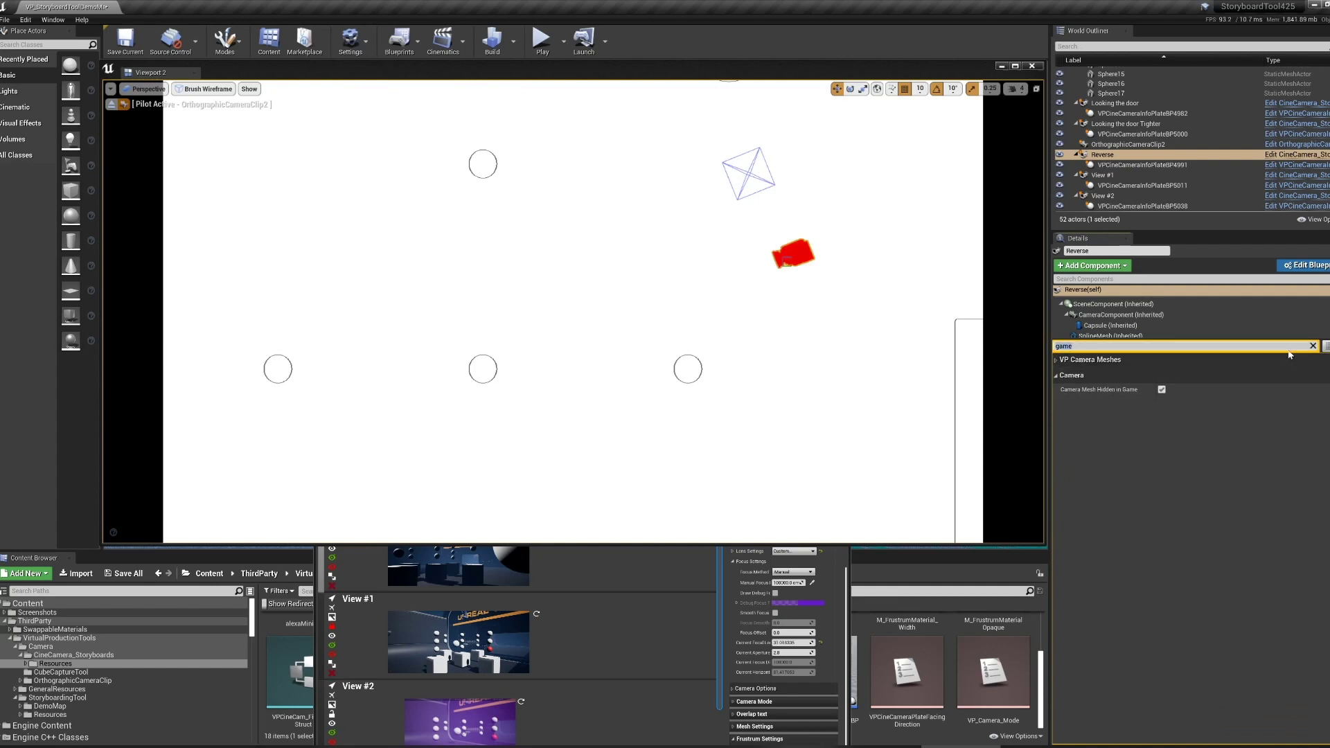
{"action": "type", "text": "fru"}
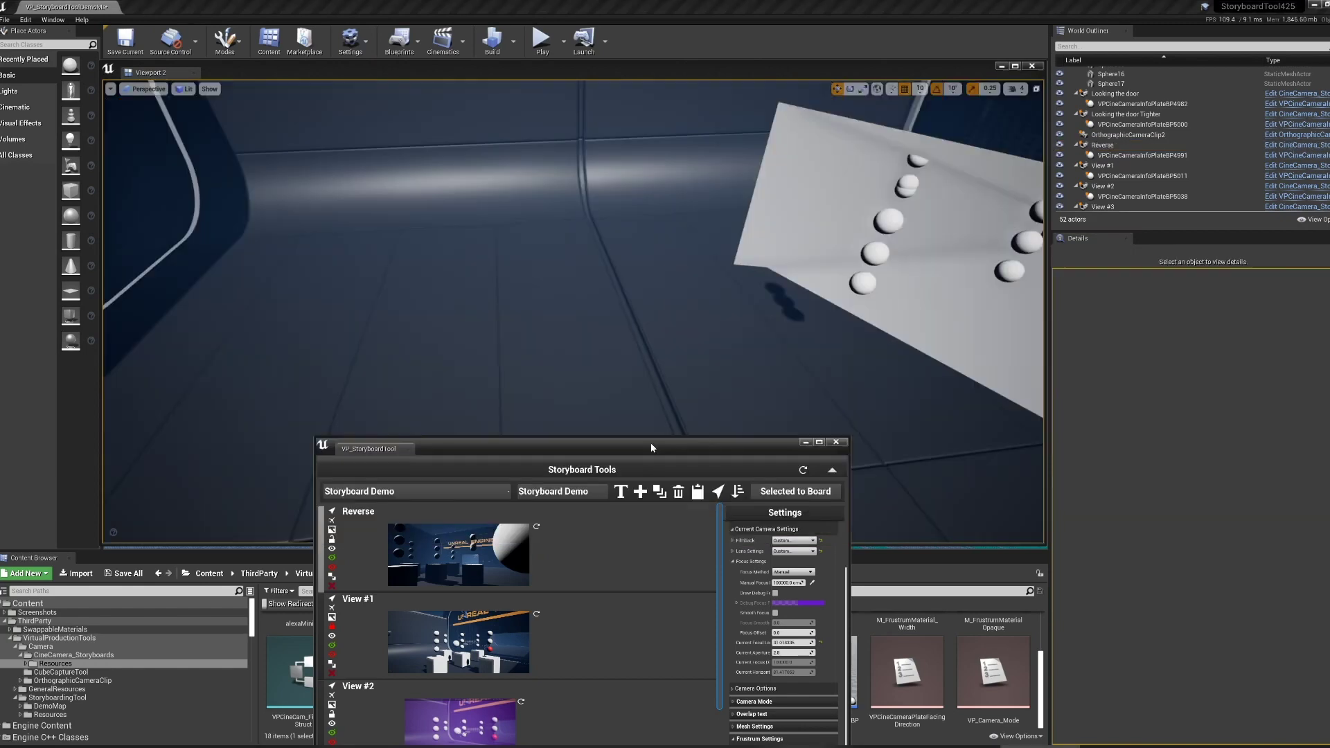
- Move the storyboard tool window up over the viewport and spawn a CubeMap camera
{"action": "left_click_drag", "start_coordinate": [650, 446], "coordinate": [714, 242]}
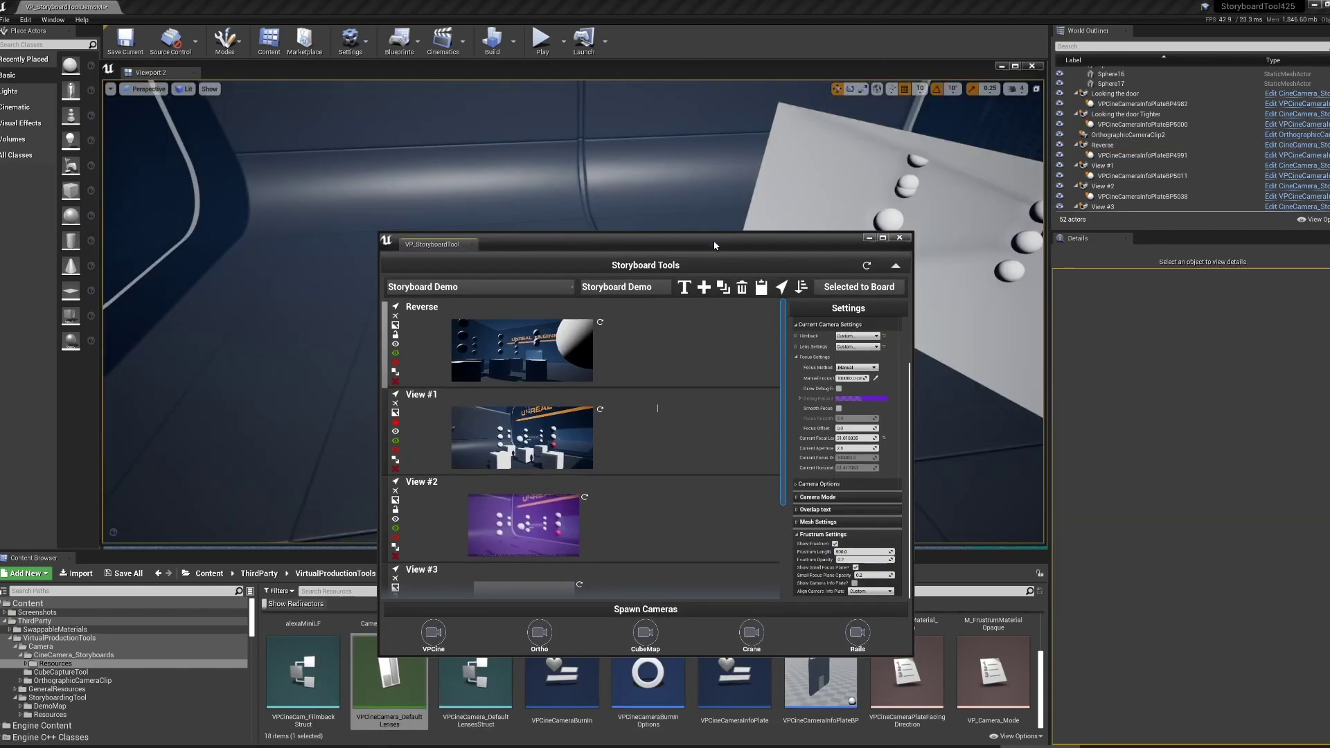
{"action": "left_click", "coordinate": [646, 633]}
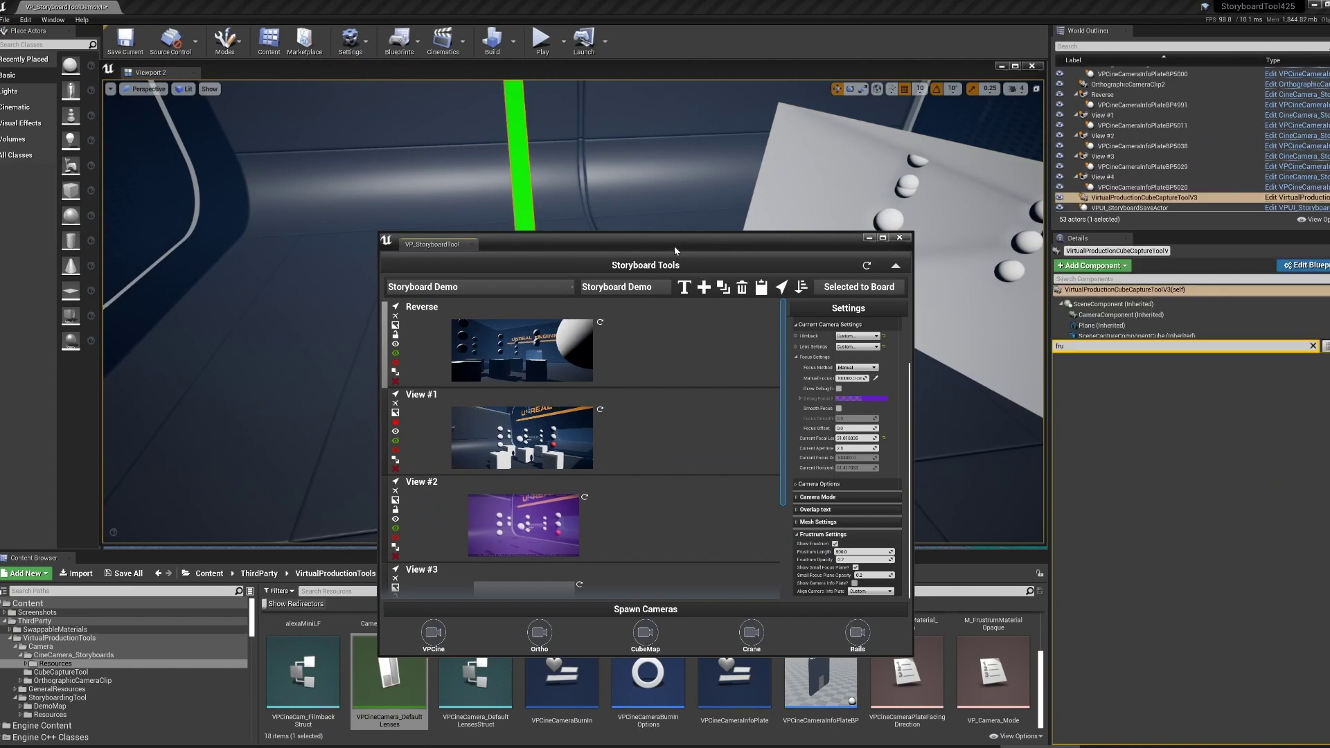
- Move the storyboard tool window down off the viewport and position the CubeMap camera in front of the white Reverse camera panel
{"action": "left_click_drag", "start_coordinate": [674, 246], "coordinate": [667, 443]}
{"action": "right_click_drag", "start_coordinate": [648, 371], "coordinate": [360, 405]}
{"action": "key", "text": "s"}
{"action": "key", "text": "w"}
{"action": "left_click_drag", "start_coordinate": [480, 339], "coordinate": [648, 331], "text": "shift"}
{"action": "left_click_drag", "start_coordinate": [504, 319], "coordinate": [507, 416], "text": "shift"}
{"action": "key", "text": "a"}
{"action": "right_click_drag", "start_coordinate": [506, 415], "coordinate": [879, 387]}
{"action": "right_click_drag", "start_coordinate": [524, 466], "coordinate": [627, 483]}
{"action": "key", "text": "e"}
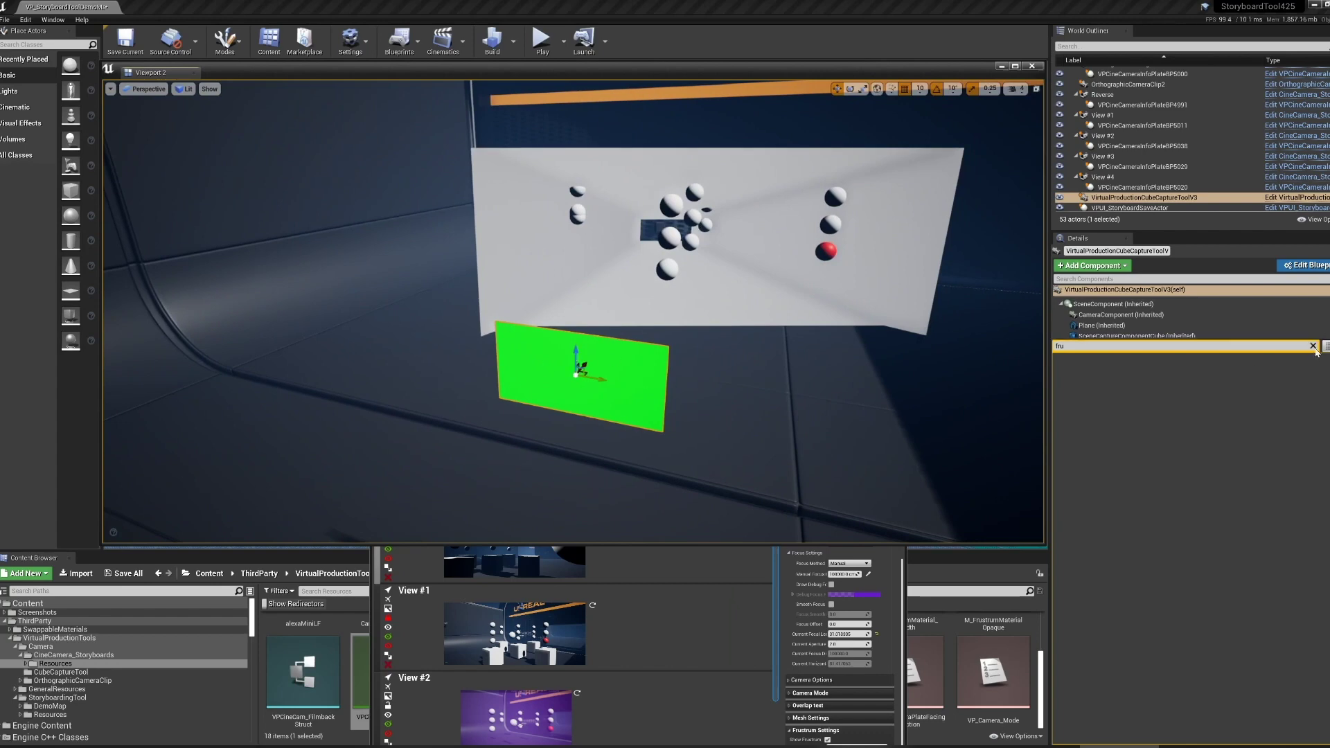
- Filter the CubeMap camera's details by "update" and run Update Capture
{"action": "left_click", "coordinate": [1312, 346]}
{"action": "type", "text": "ref"}
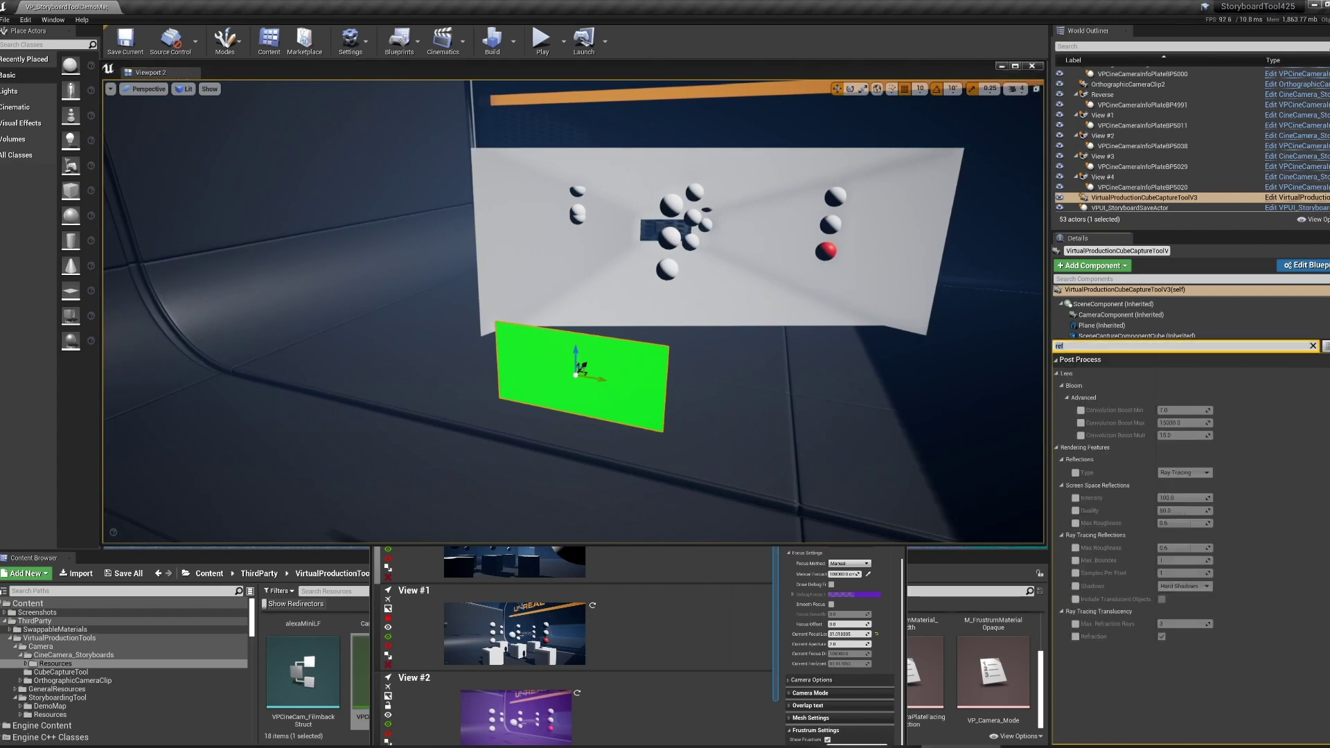
{"action": "key", "text": "BackSpace"}
{"action": "key", "text": "BackSpace"}
{"action": "key", "text": "BackSpace"}
{"action": "type", "text": "update"}
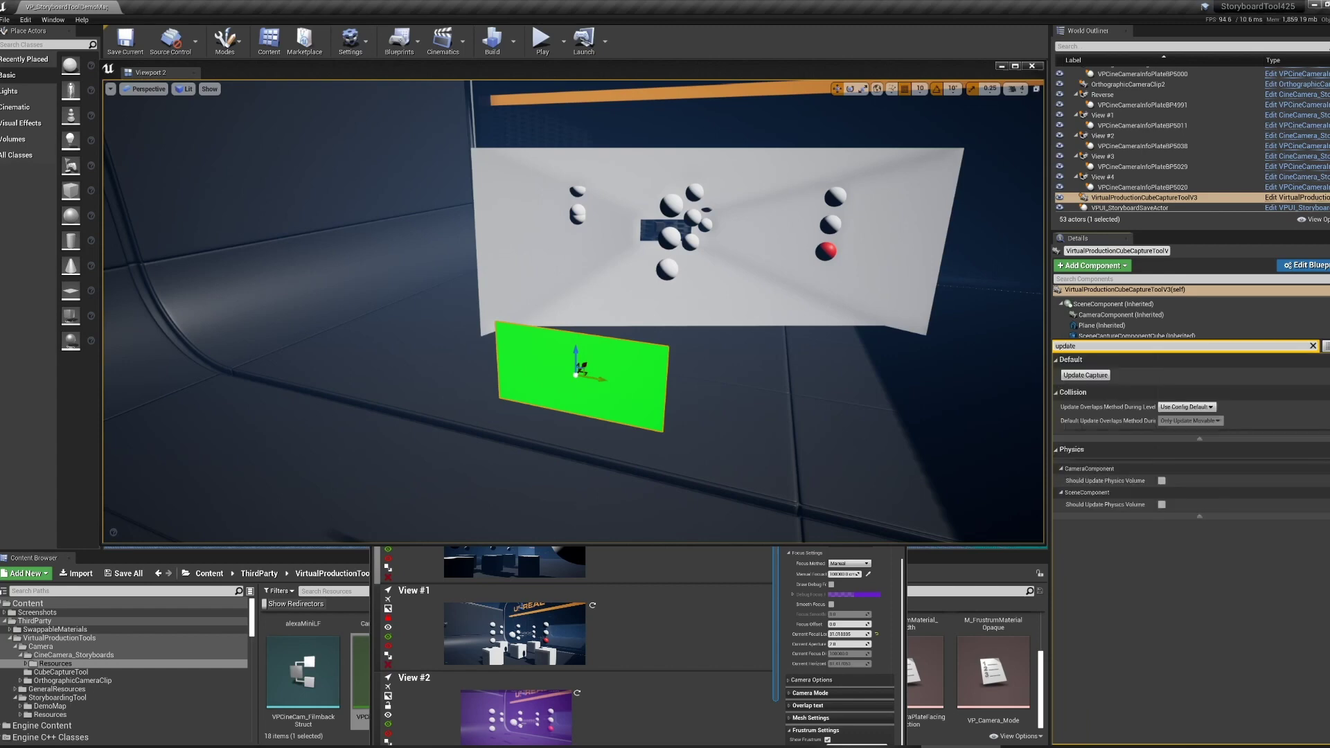
{"action": "left_click", "coordinate": [1091, 376]}
- Hide the Reverse camera's white panel behind the captured CubeMap image
{"action": "right_click_drag", "start_coordinate": [836, 375], "coordinate": [921, 347]}
{"action": "key", "text": "w"}
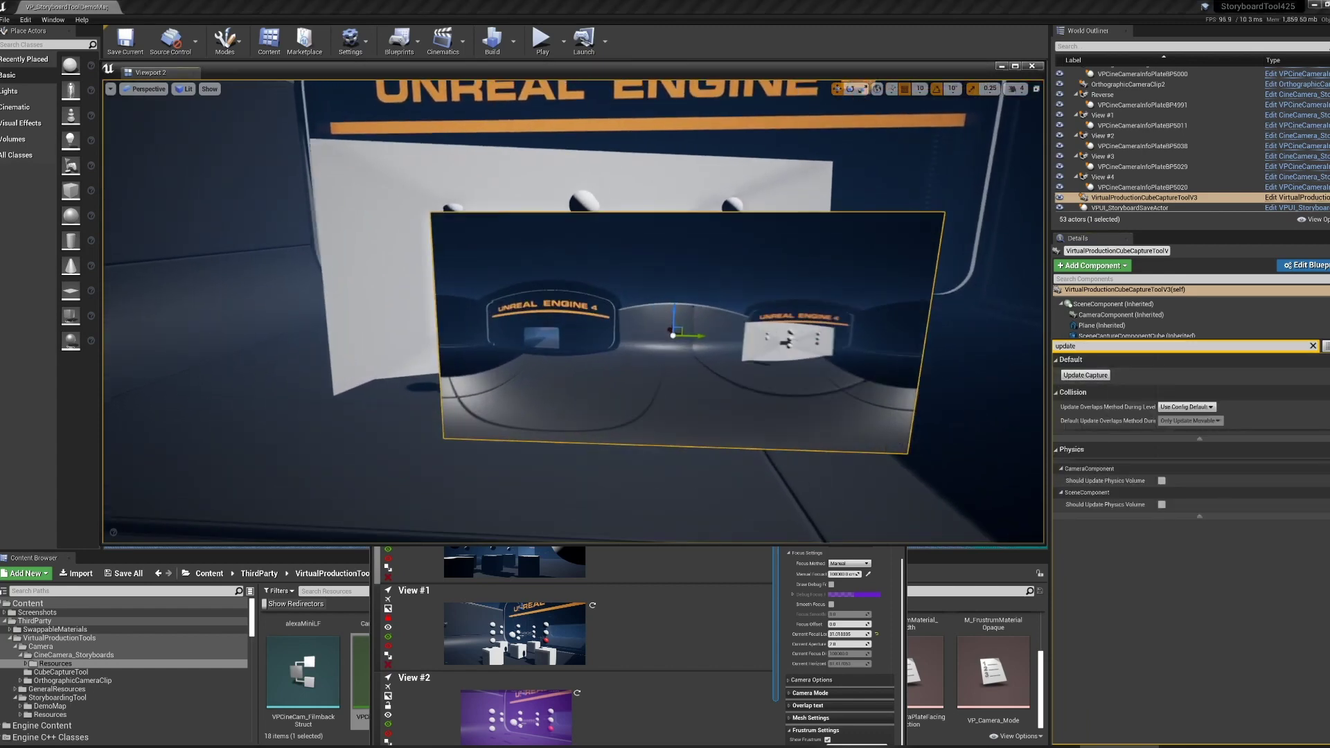
{"action": "right_click_drag", "start_coordinate": [629, 331], "coordinate": [600, 329]}
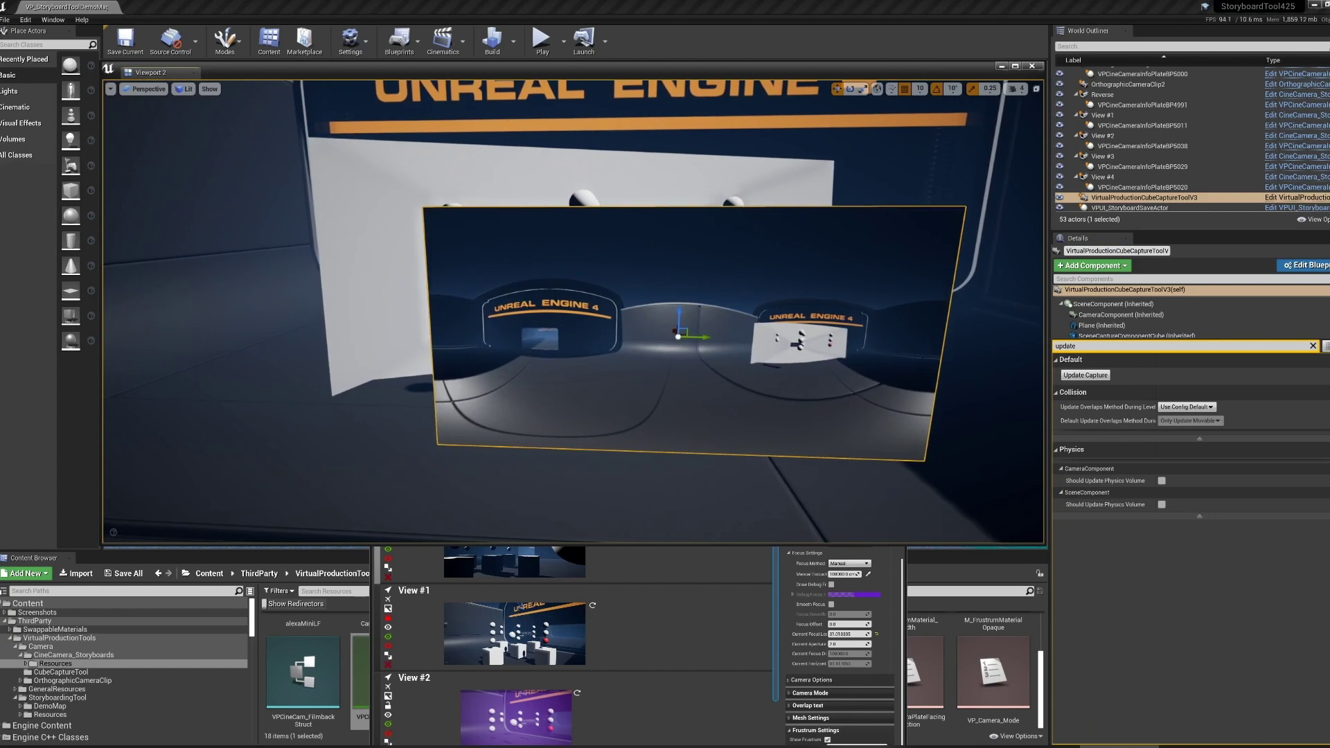
{"action": "left_click", "coordinate": [350, 256]}
{"action": "key", "text": "h"}
- Pilot the CubeMap camera to inspect its panoramic capture full frame, and stop piloting it
{"action": "left_click", "coordinate": [552, 289]}
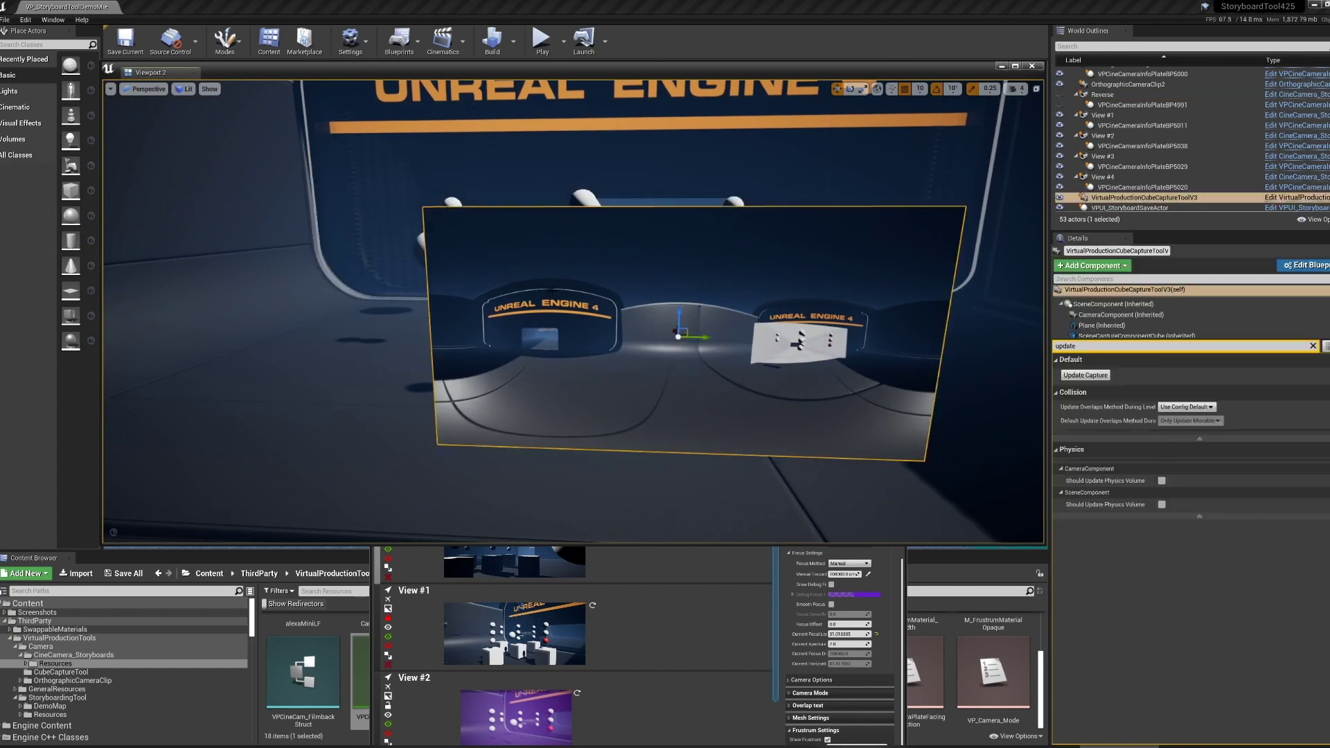
{"action": "right_click", "coordinate": [525, 282]}
{"action": "left_click", "coordinate": [582, 441]}
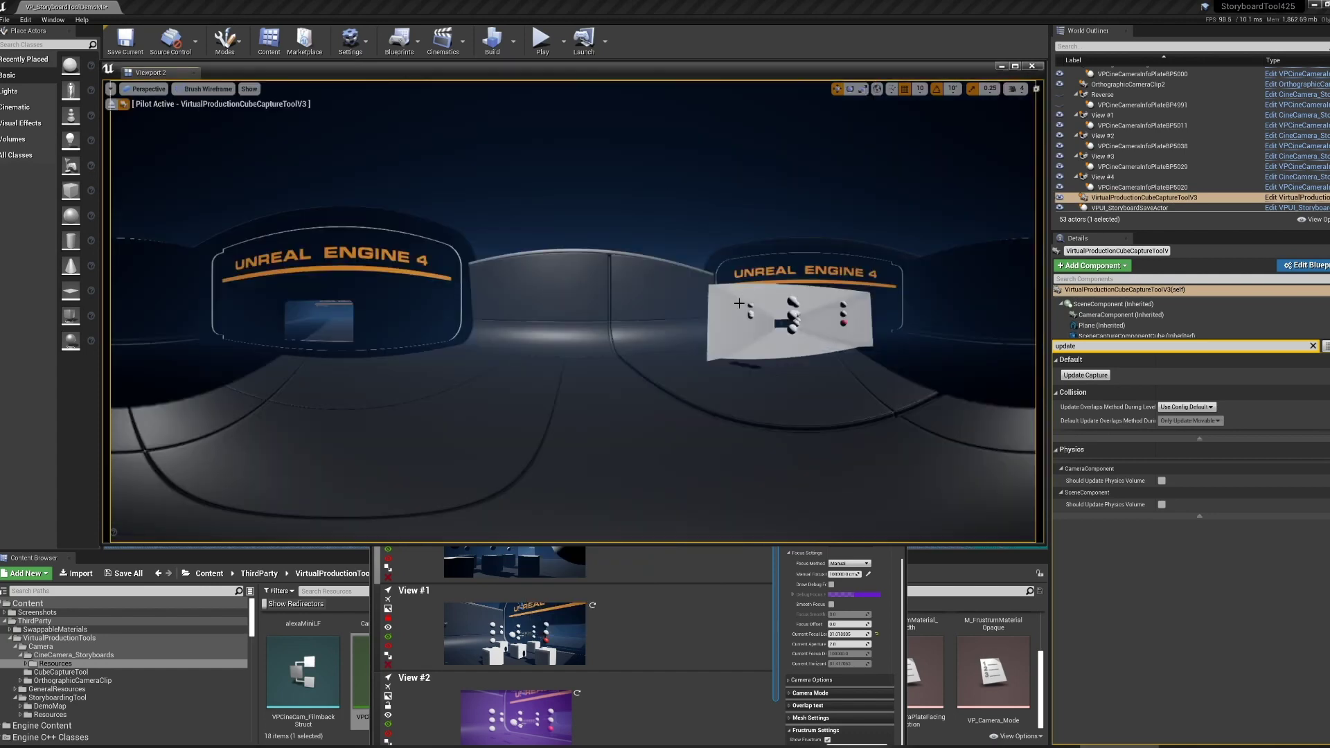
{"action": "key", "text": "Escape"}
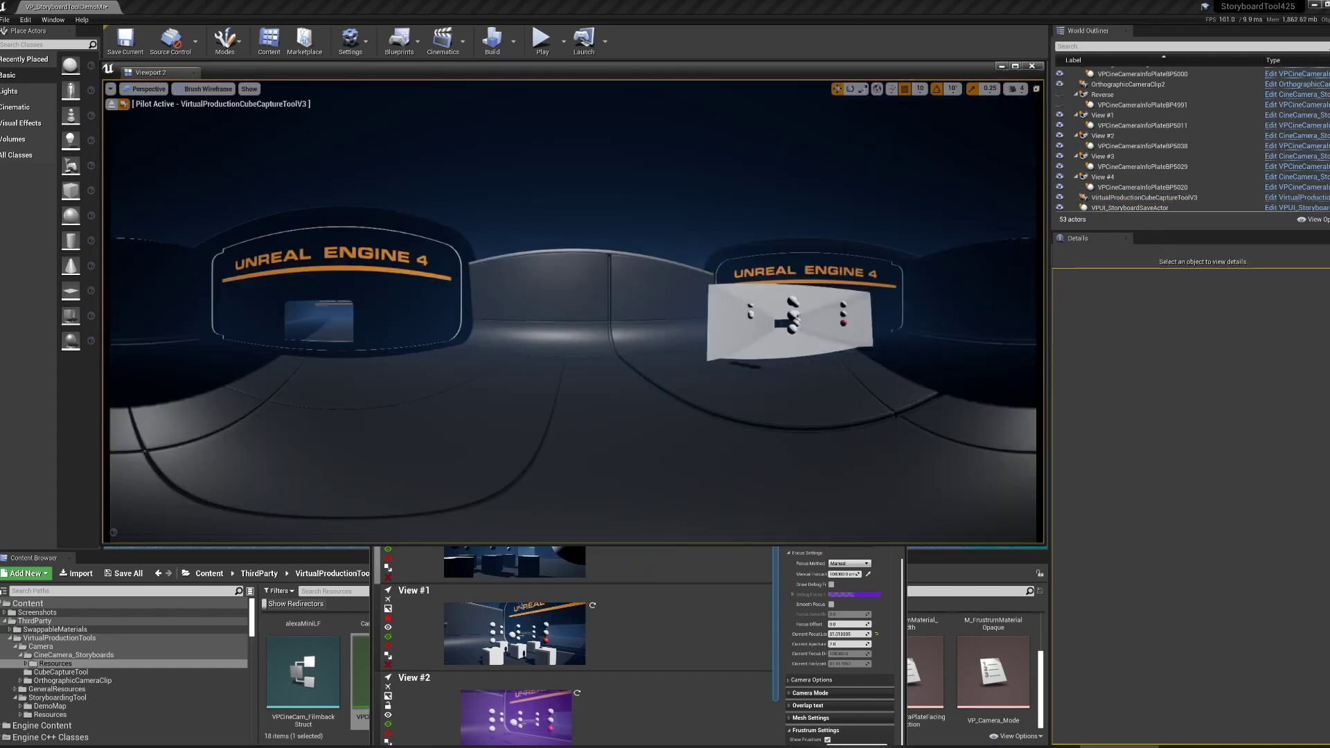
{"action": "left_click", "coordinate": [112, 104]}
{"action": "right_click_drag", "start_coordinate": [485, 291], "coordinate": [541, 305]}
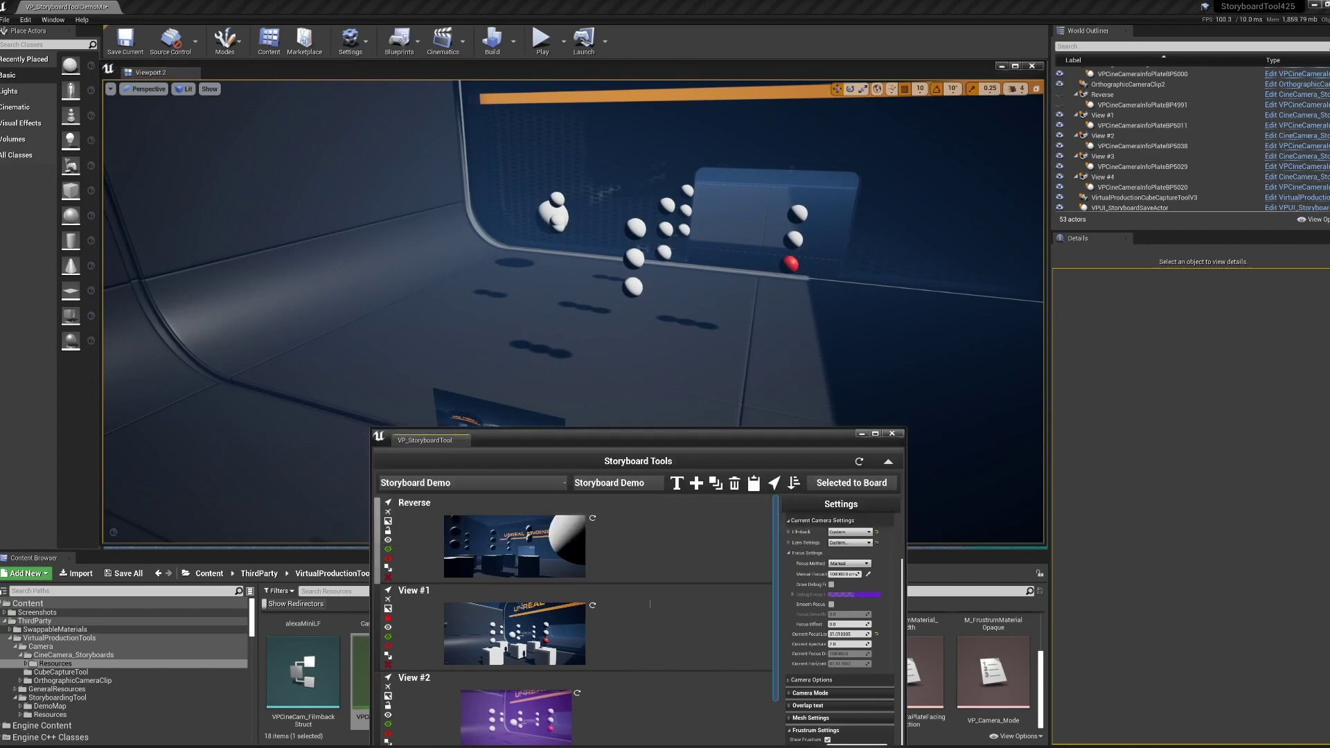
- Widen the Anamorphic Lens Calculator window and set the actual filmback to 36 mm horizontal and 24 mm vertical
{"action": "scroll", "coordinate": [575, 620], "scroll_direction": "down", "scroll_amount": 1}
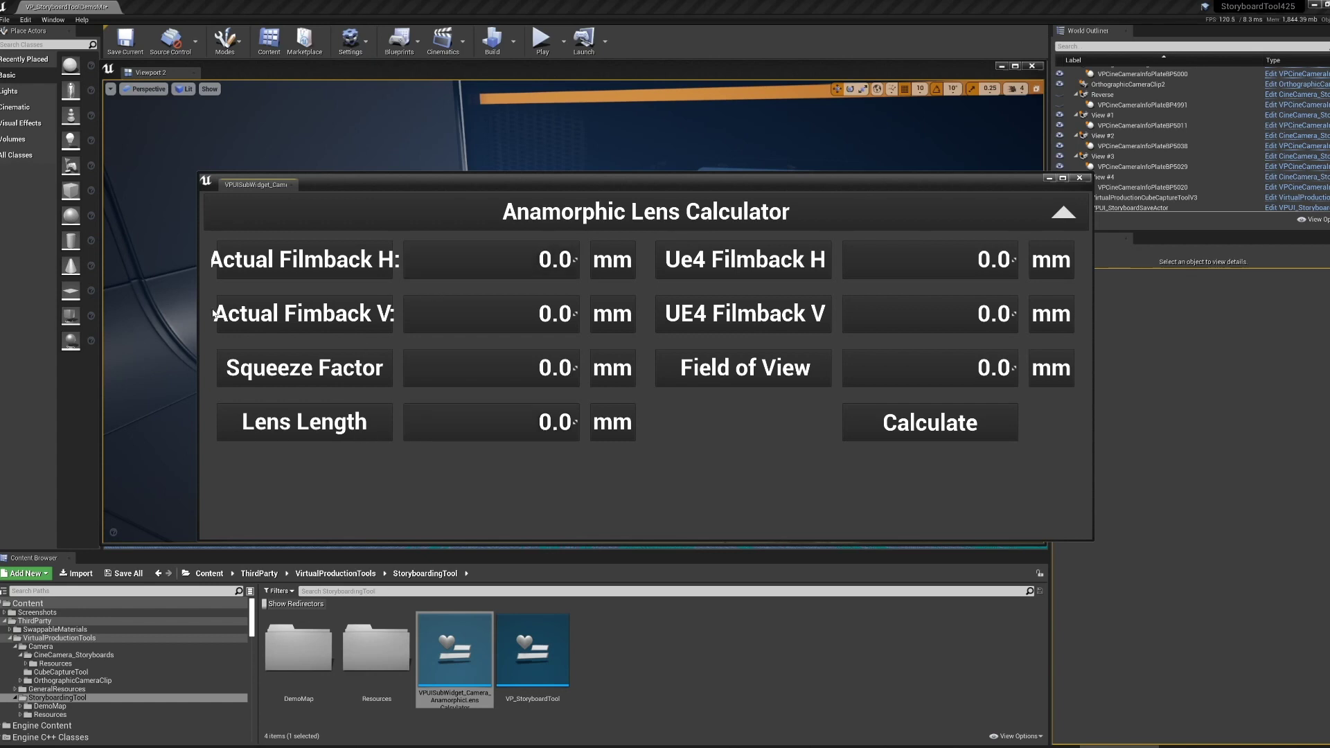
{"action": "left_click_drag", "start_coordinate": [198, 304], "coordinate": [116, 303]}
{"action": "left_click", "coordinate": [422, 261]}
{"action": "type", "text": "36"}
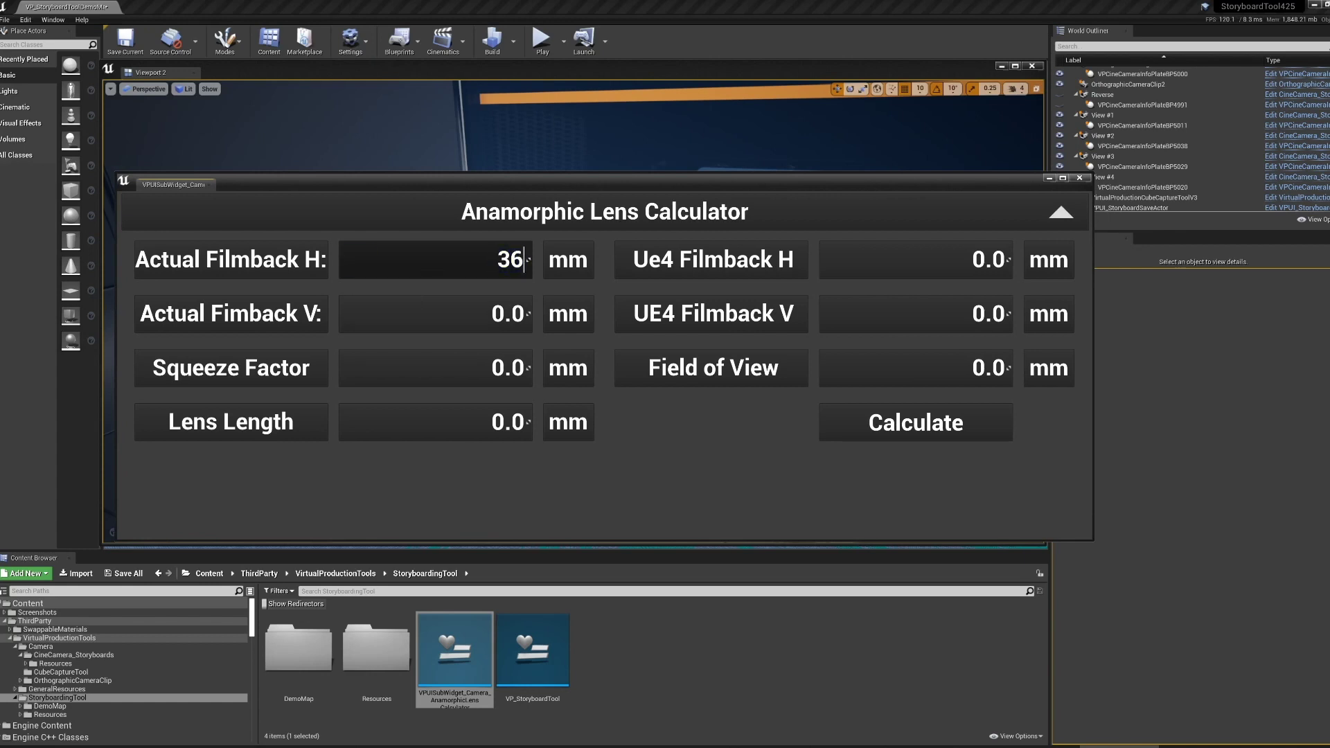
{"action": "key", "text": "Tab"}
{"action": "type", "text": "24"}
{"action": "key", "text": "Tab"}
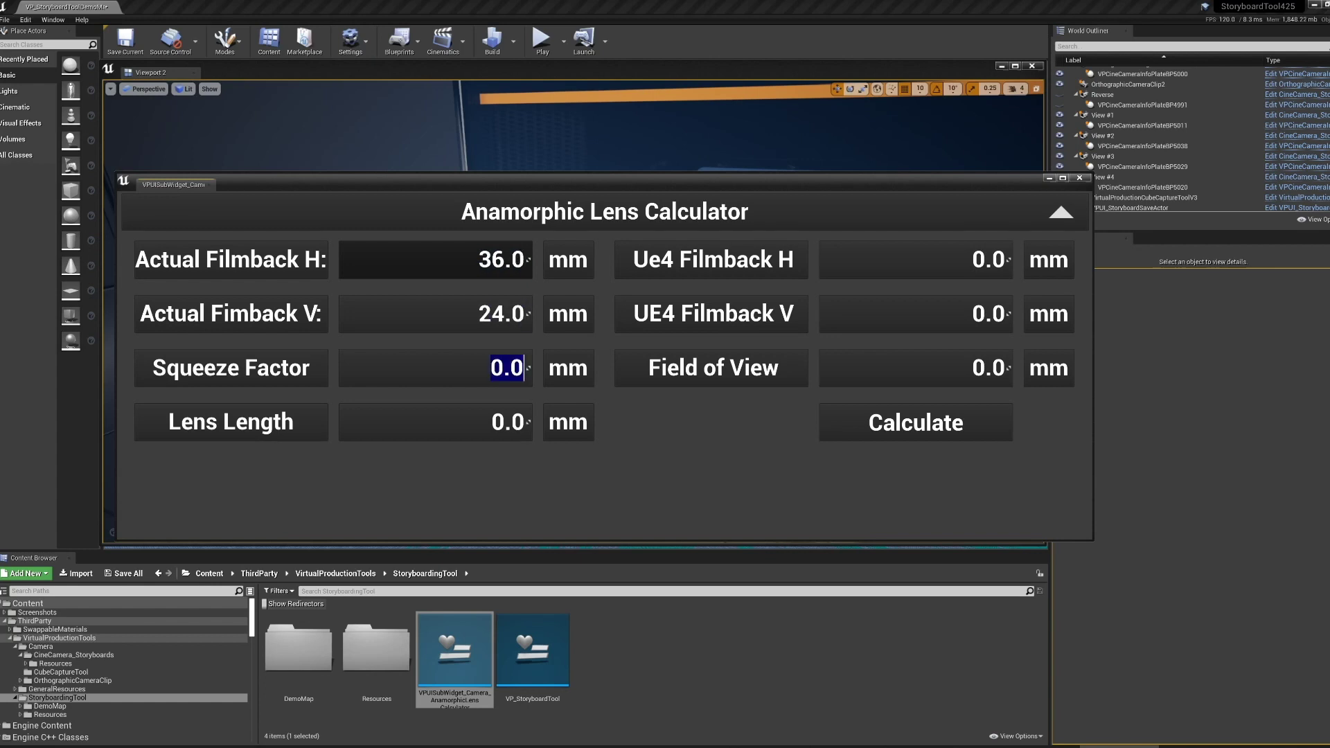
- Set the squeeze factor to 2.0 and the lens length to 35.0 mm, and calculate the UE4 filmback and field of view
{"action": "type", "text": "2.0"}
{"action": "key", "text": "Tab"}
{"action": "type", "text": "35.0"}
{"action": "key", "text": "Return"}
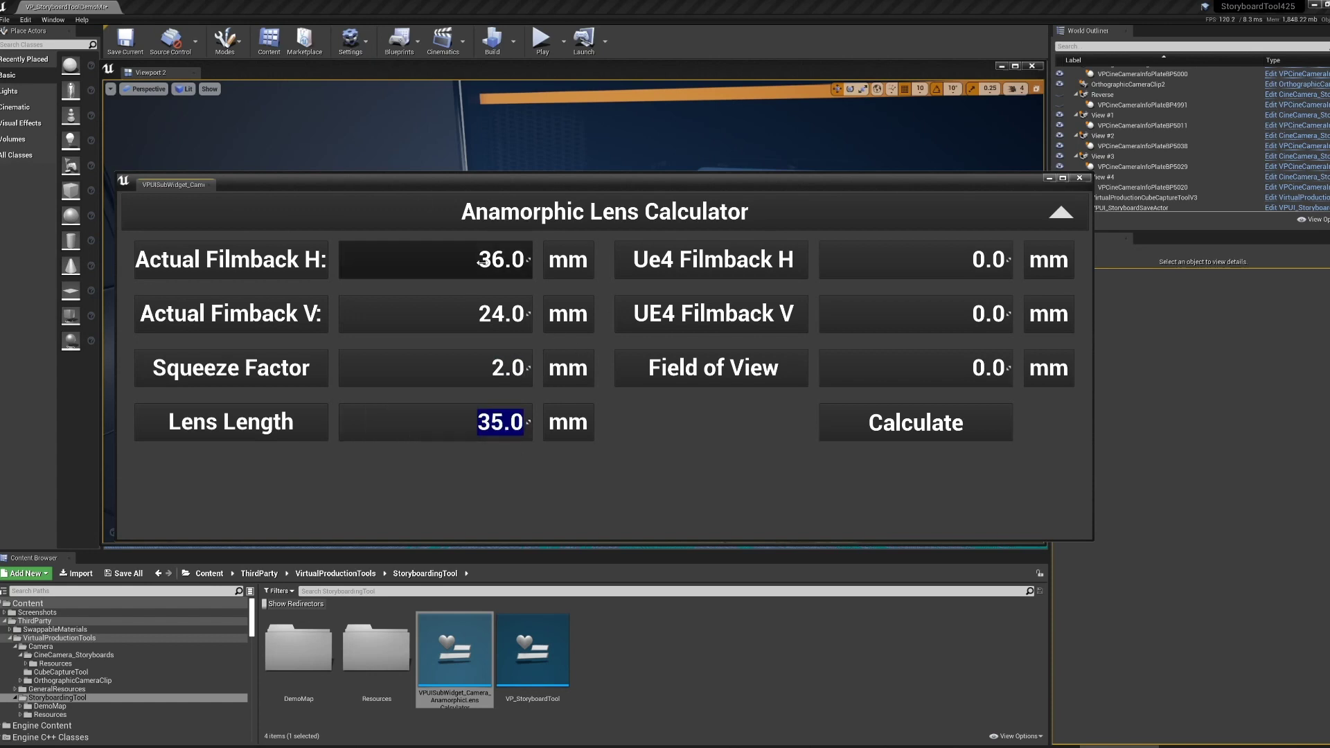
{"action": "left_click", "coordinate": [900, 440]}
{"action": "left_click", "coordinate": [899, 436]}
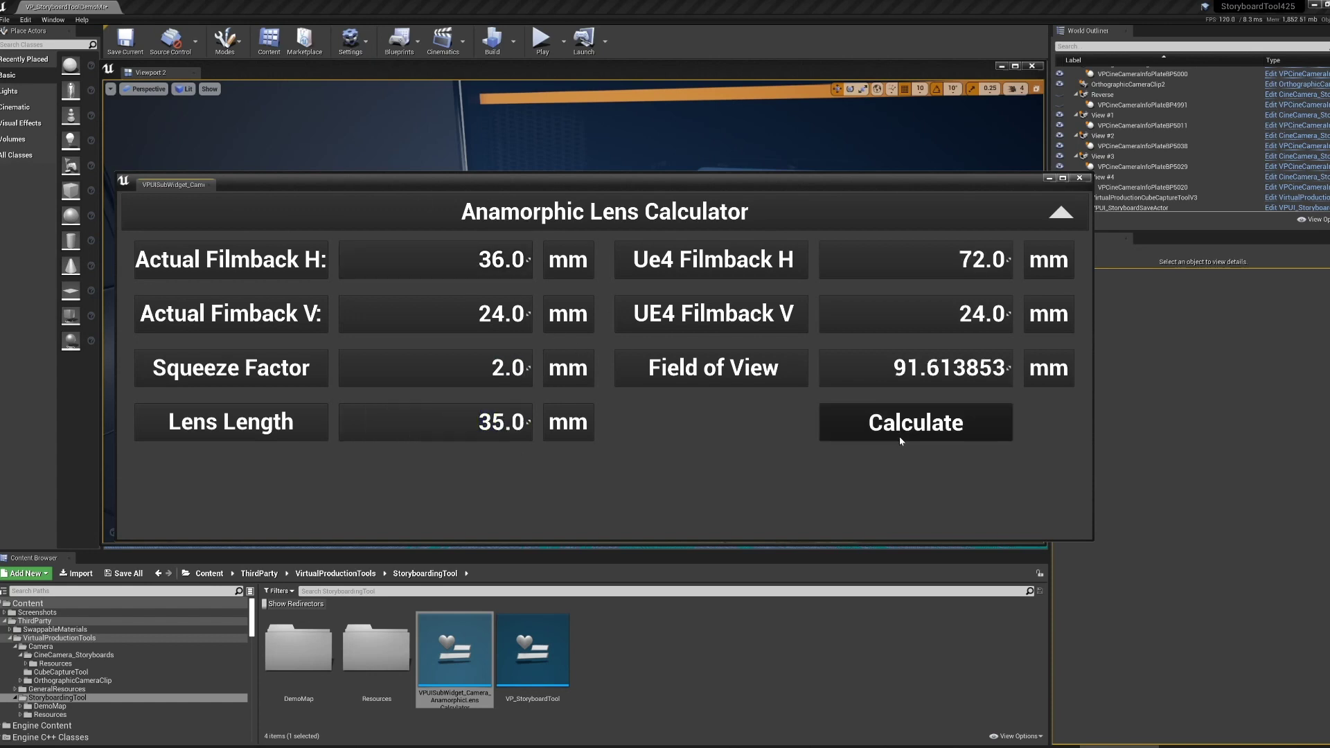